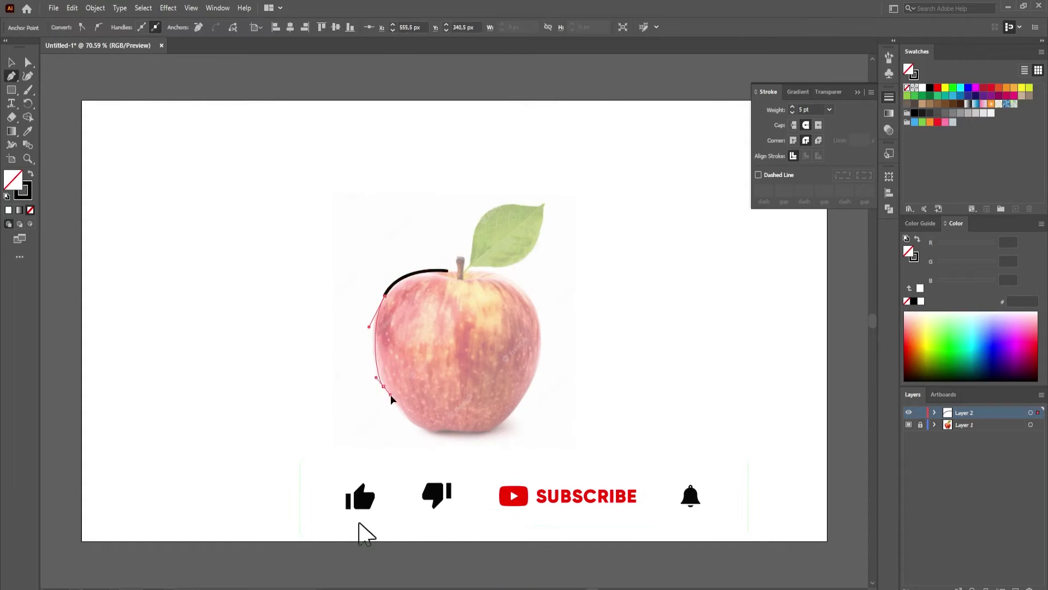
Trace the apple body with a closed 5 pt black Pen path on Layer 2 over the photo.
{"action": "left_click_drag", "start_coordinate": [391, 398], "coordinate": [400, 415]}
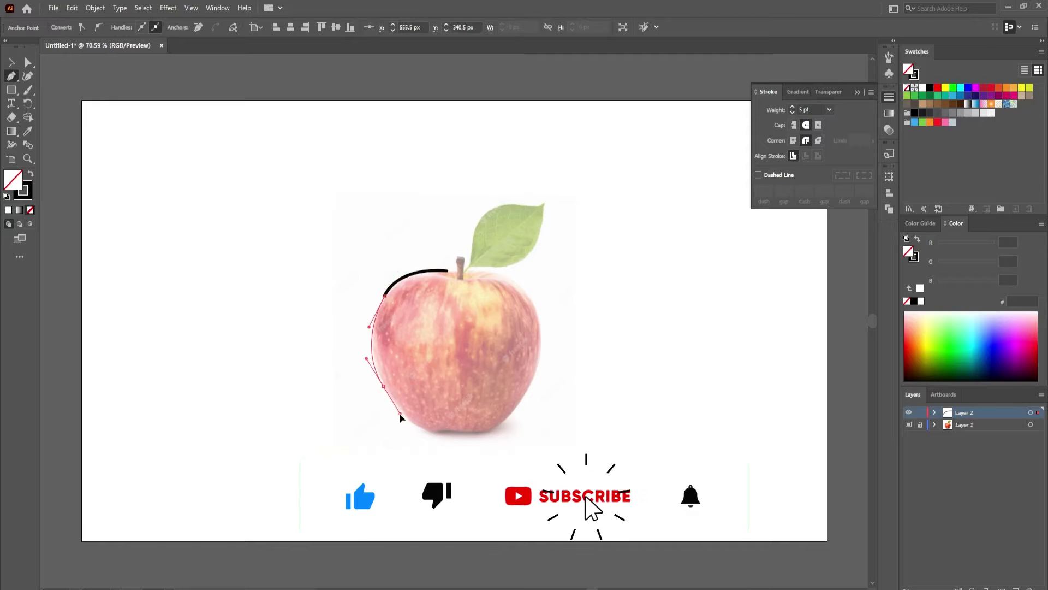
{"action": "left_click_drag", "start_coordinate": [425, 432], "coordinate": [465, 439]}
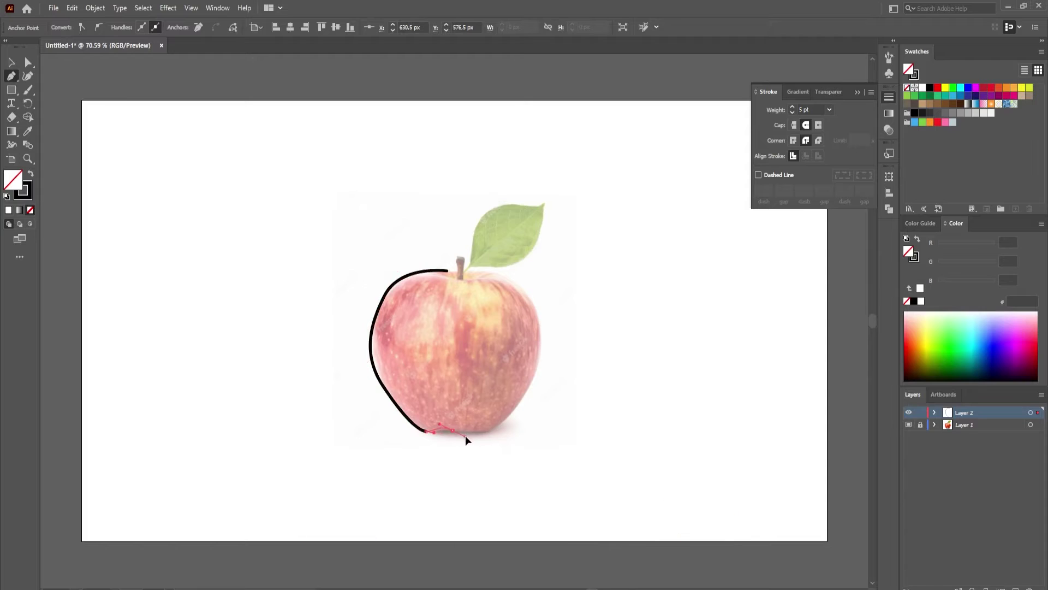
{"action": "left_click_drag", "start_coordinate": [505, 421], "coordinate": [519, 402]}
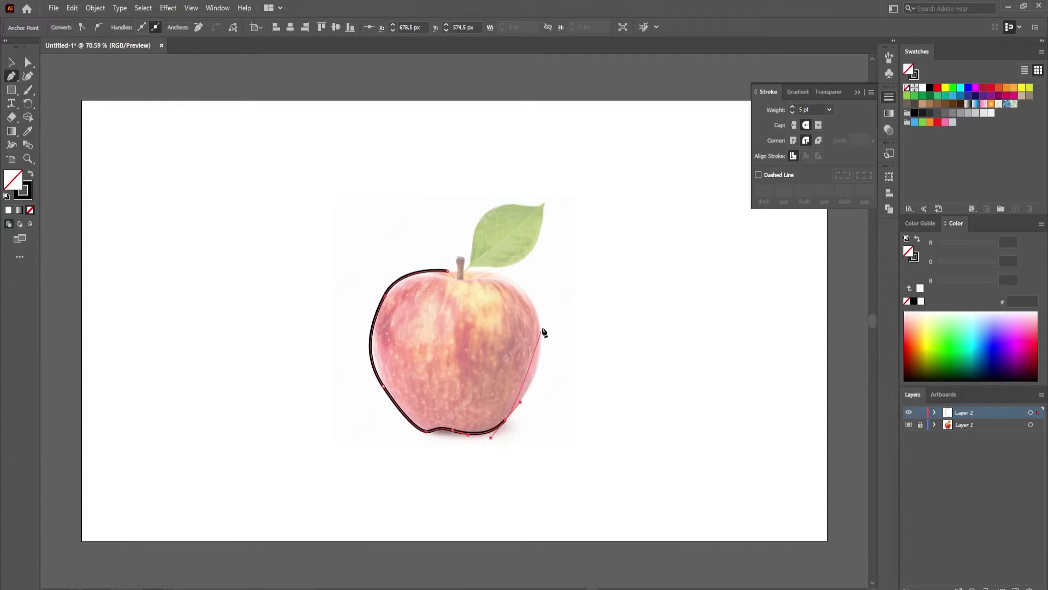
{"action": "left_click_drag", "start_coordinate": [540, 328], "coordinate": [532, 301]}
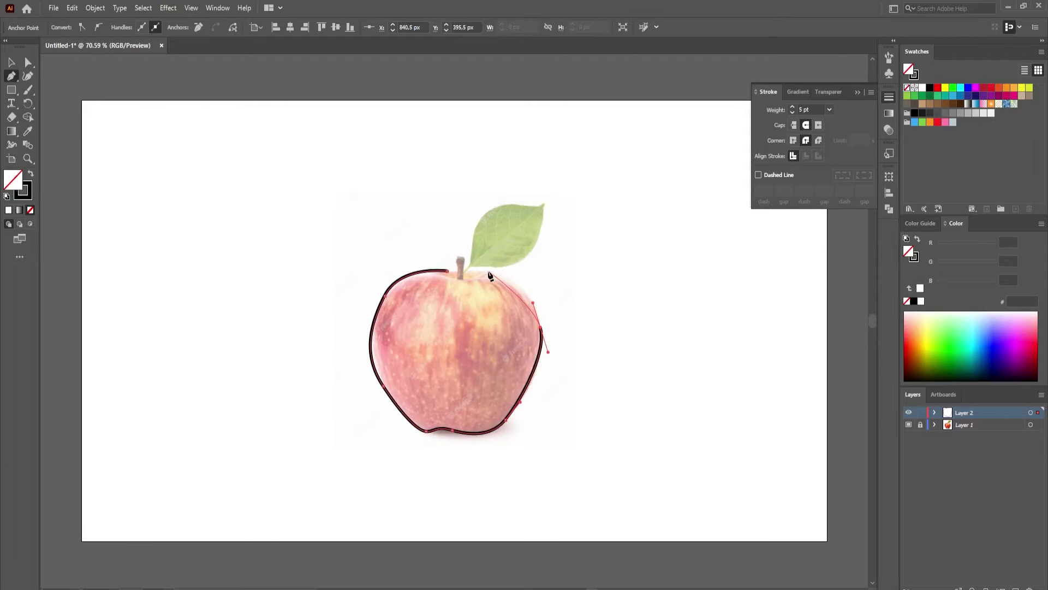
{"action": "left_click_drag", "start_coordinate": [487, 269], "coordinate": [456, 268]}
{"action": "left_click", "coordinate": [446, 271]}
{"action": "left_click_drag", "start_coordinate": [437, 267], "coordinate": [439, 273]}
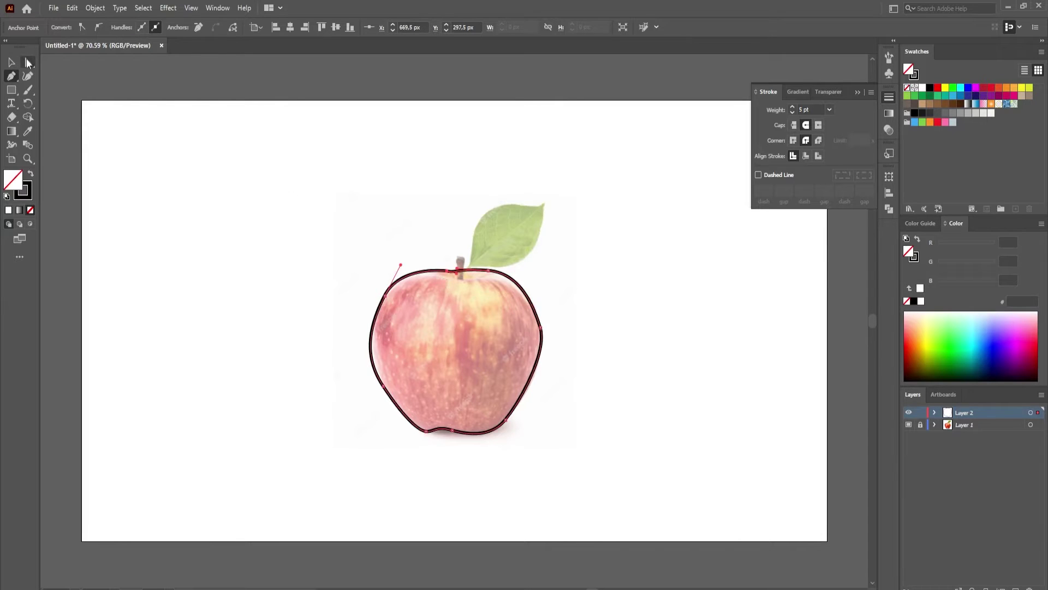
Use the Curvature tool to add anchors on the right edge and drag points to fit the apple's sides and top.
{"action": "left_click", "coordinate": [27, 64]}
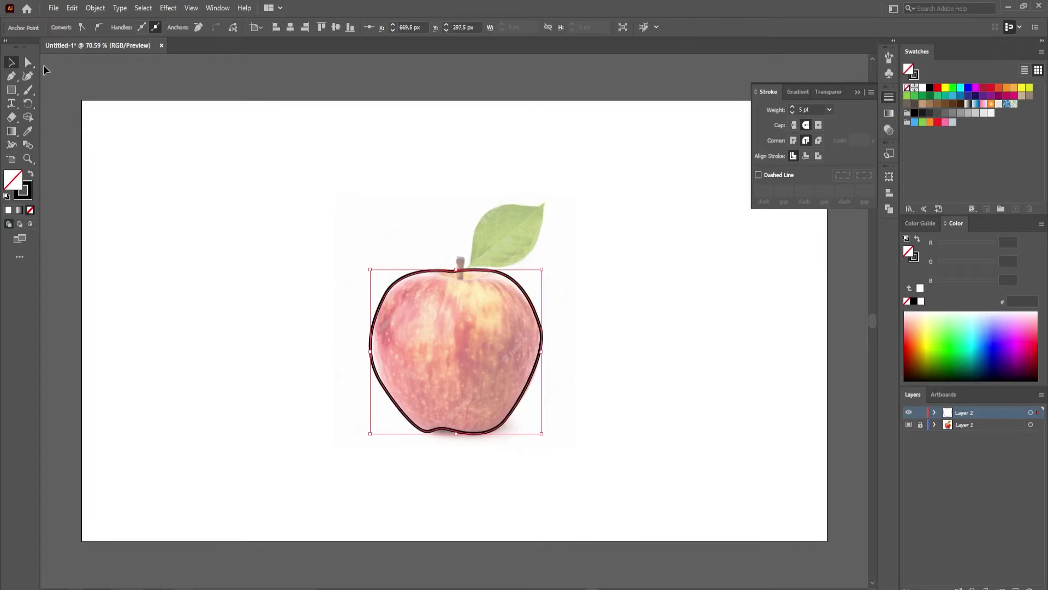
{"action": "scroll", "coordinate": [446, 305], "scroll_direction": "up", "scroll_amount": 1}
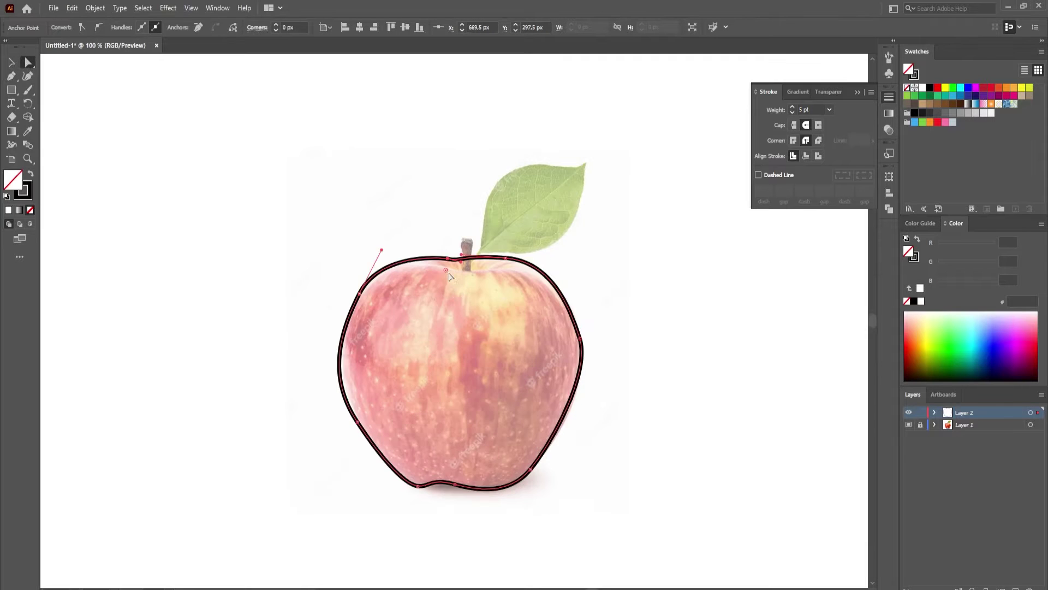
{"action": "left_click", "coordinate": [28, 76]}
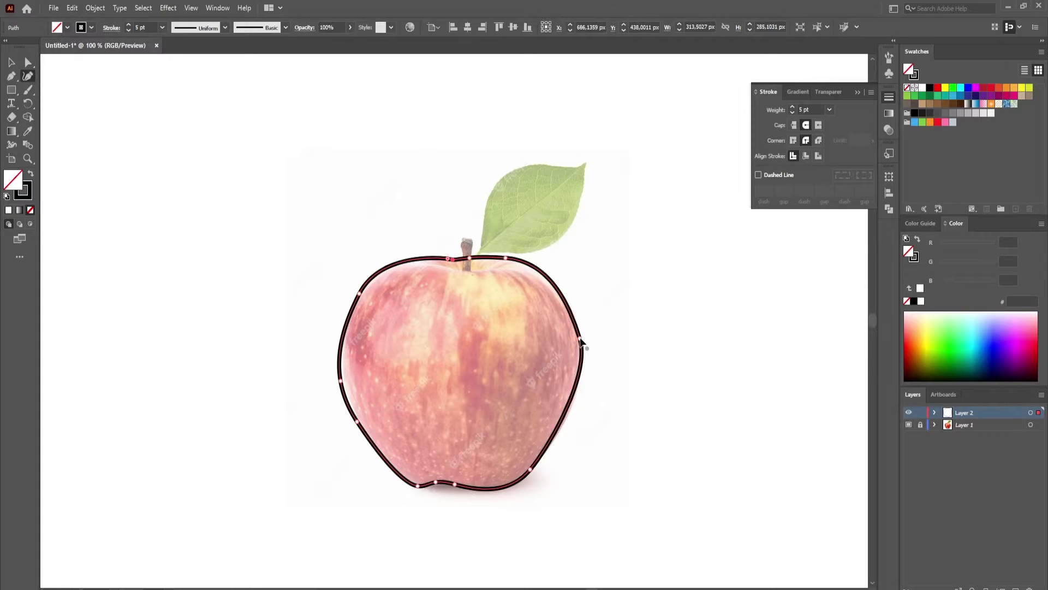
{"action": "left_click_drag", "start_coordinate": [580, 340], "coordinate": [566, 301]}
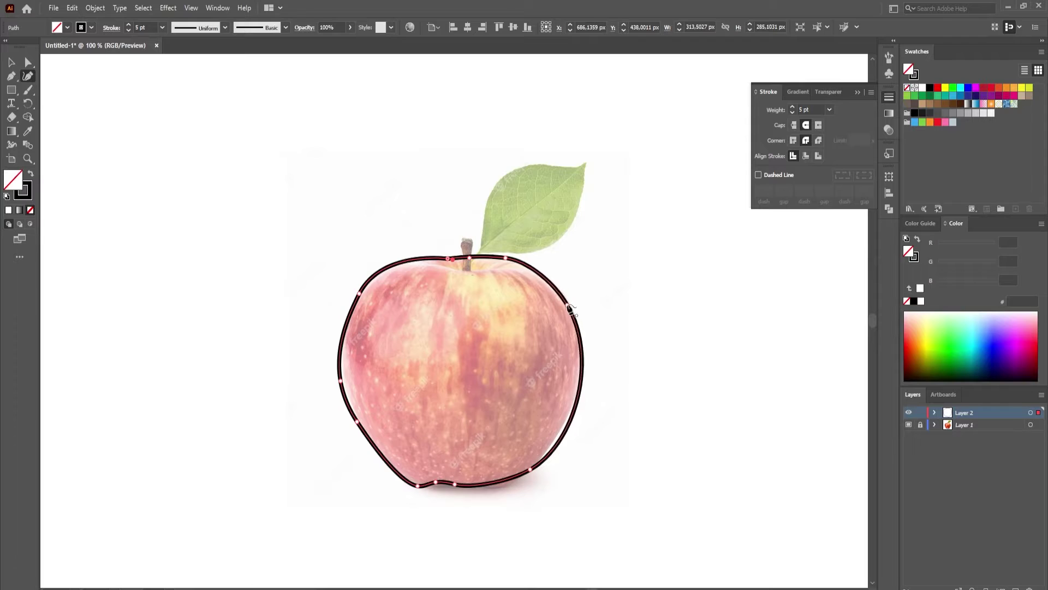
{"action": "left_click", "coordinate": [577, 390]}
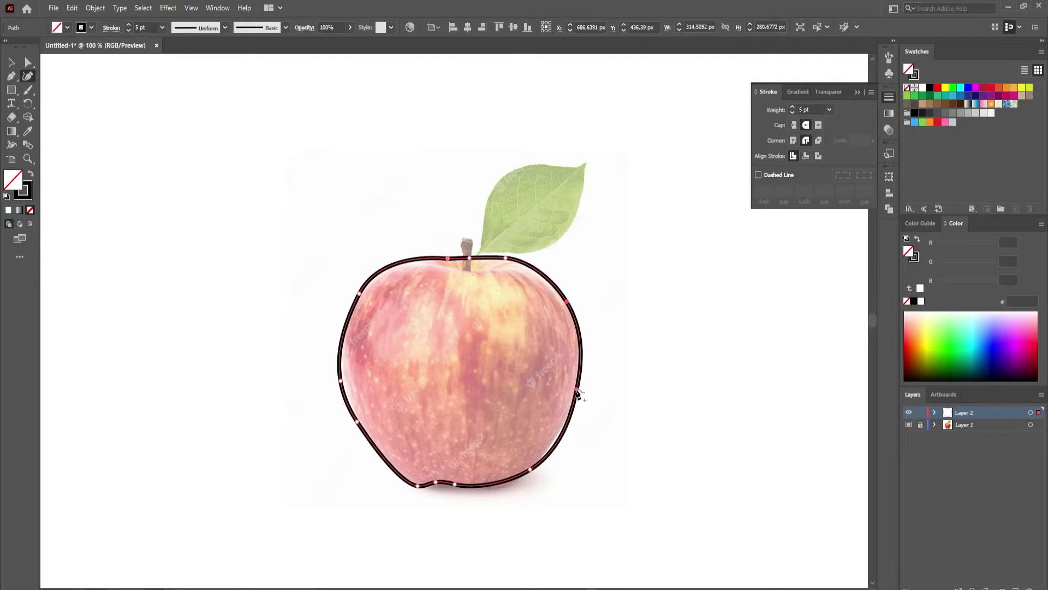
{"action": "left_click", "coordinate": [562, 432]}
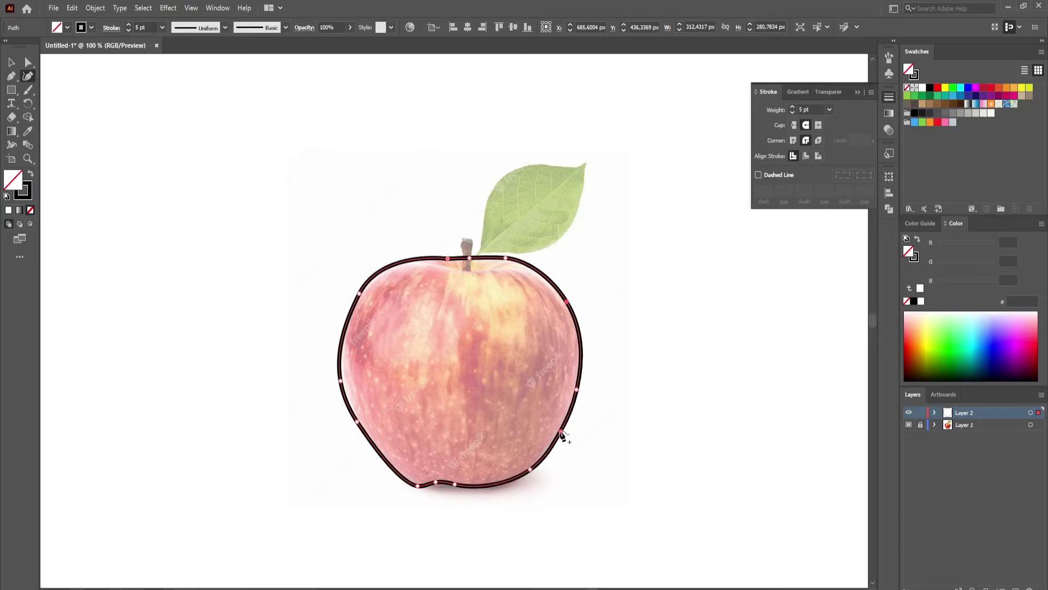
{"action": "left_click_drag", "start_coordinate": [342, 382], "coordinate": [346, 384]}
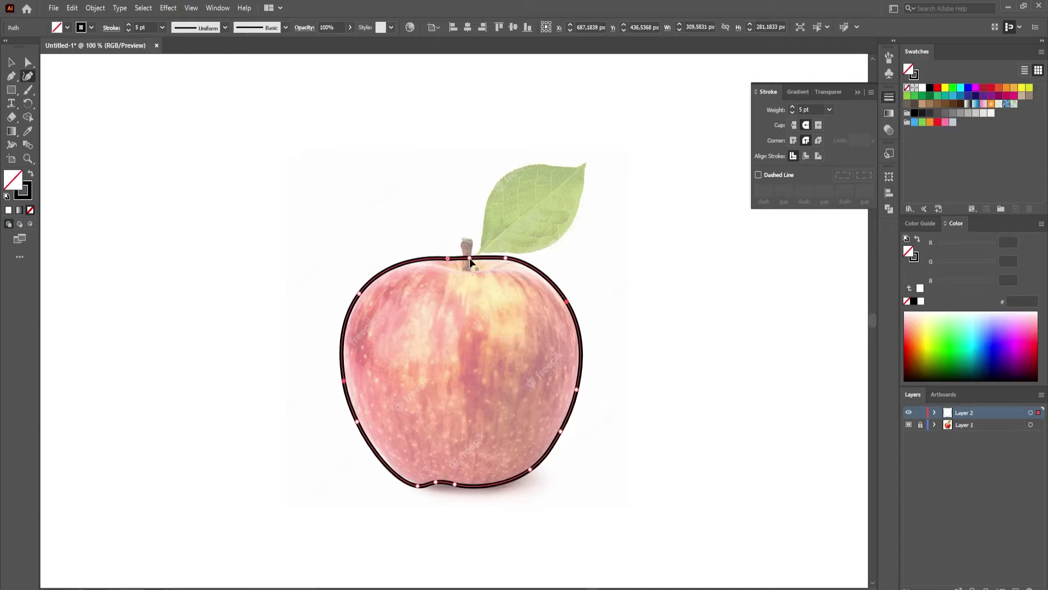
{"action": "left_click_drag", "start_coordinate": [469, 257], "coordinate": [477, 258]}
{"action": "left_click_drag", "start_coordinate": [507, 258], "coordinate": [508, 260]}
Outline the stem as a closed Pen shape.
{"action": "key", "text": "p"}
{"action": "left_click", "coordinate": [470, 270]}
{"action": "left_click", "coordinate": [467, 240]}
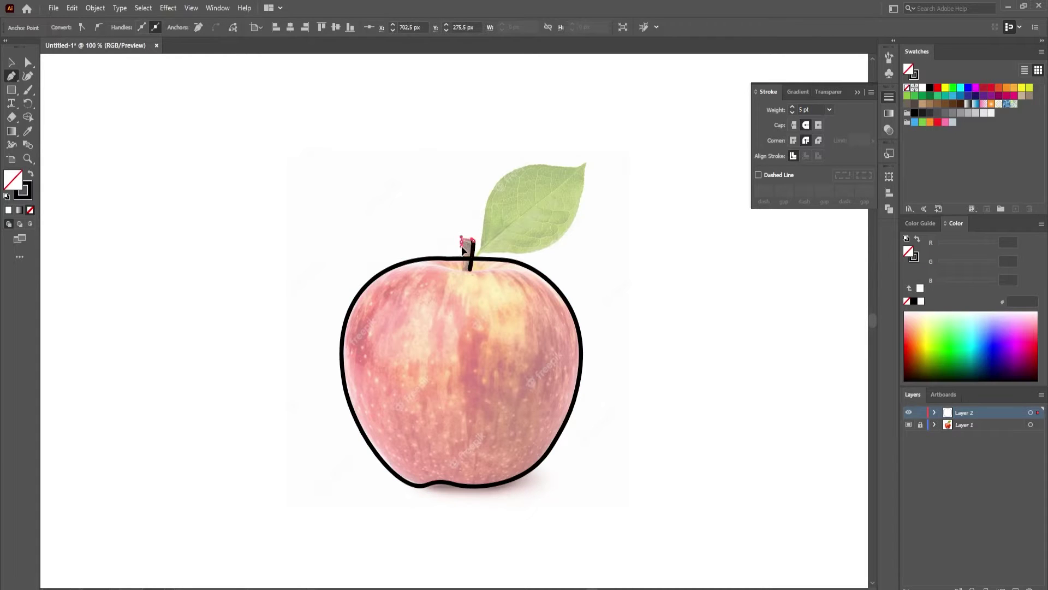
{"action": "left_click", "coordinate": [467, 273]}
{"action": "left_click", "coordinate": [467, 272]}
Draw a line across the stem base and bend it gently with the Curvature tool.
{"action": "left_click", "coordinate": [418, 267]}
{"action": "left_click_drag", "start_coordinate": [476, 274], "coordinate": [490, 279]}
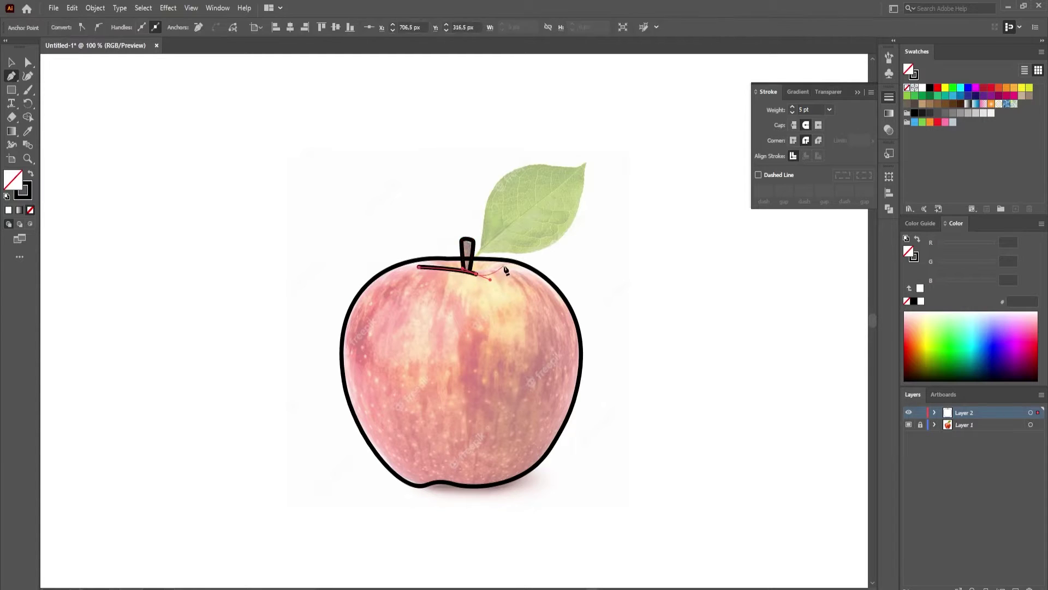
{"action": "left_click", "coordinate": [507, 265]}
{"action": "key", "text": "shift+grave"}
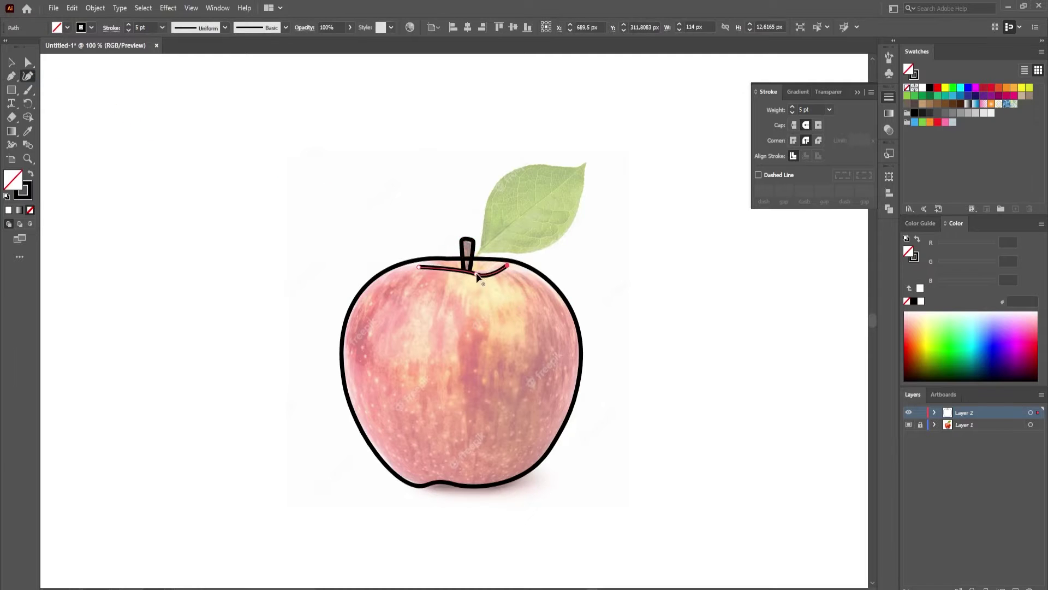
{"action": "left_click_drag", "start_coordinate": [455, 273], "coordinate": [450, 270]}
{"action": "left_click", "coordinate": [12, 76]}
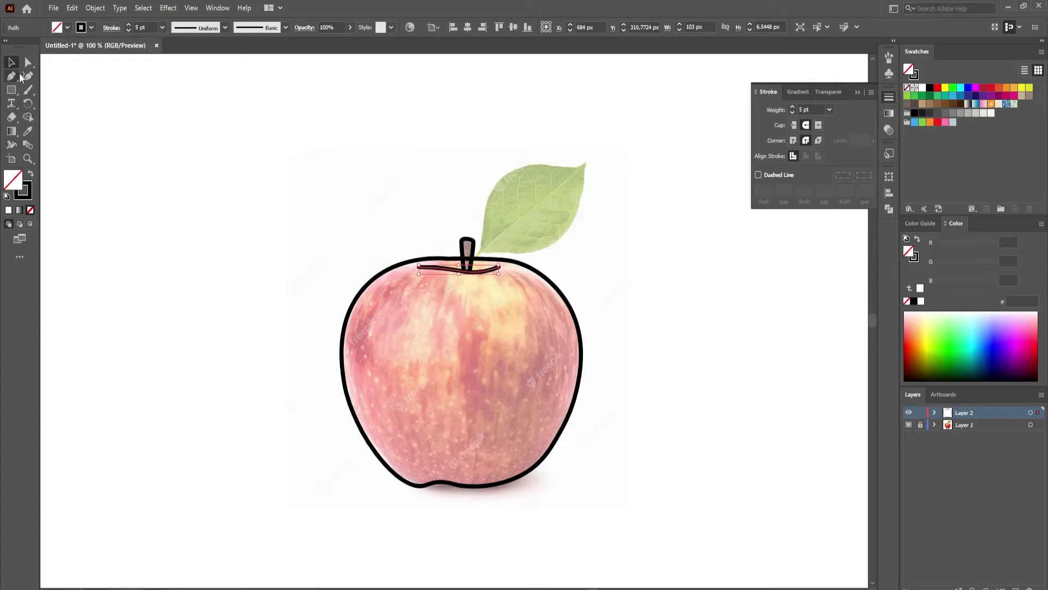
{"action": "left_click", "coordinate": [472, 259]}
Pen-draw a closed outline around the leaf, from the stem to the tip and back.
{"action": "left_click_drag", "start_coordinate": [520, 170], "coordinate": [543, 170]}
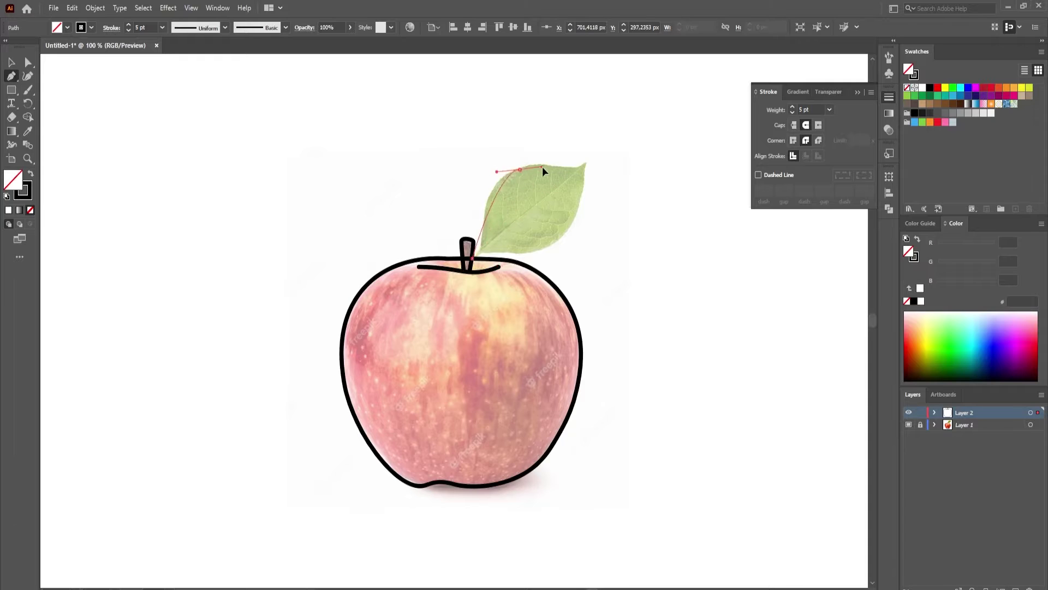
{"action": "left_click", "coordinate": [583, 166]}
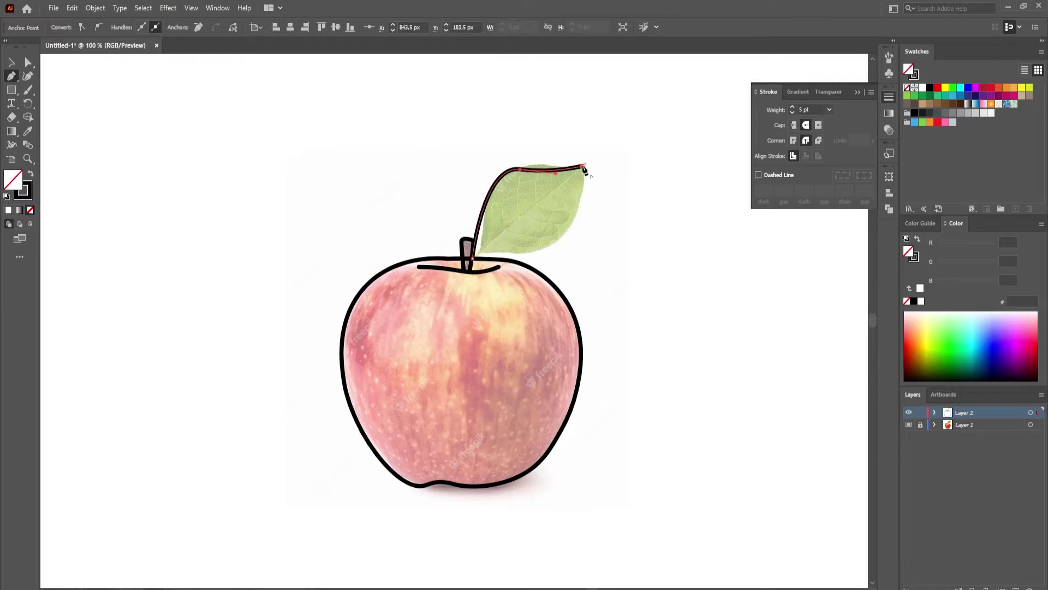
{"action": "left_click_drag", "start_coordinate": [564, 234], "coordinate": [547, 247]}
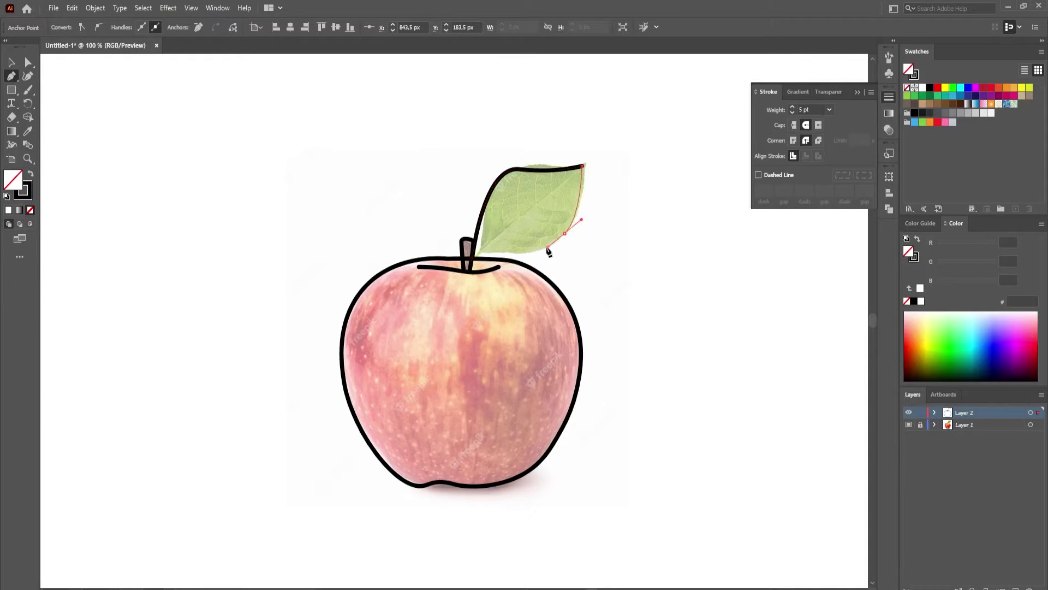
{"action": "left_click", "coordinate": [472, 258]}
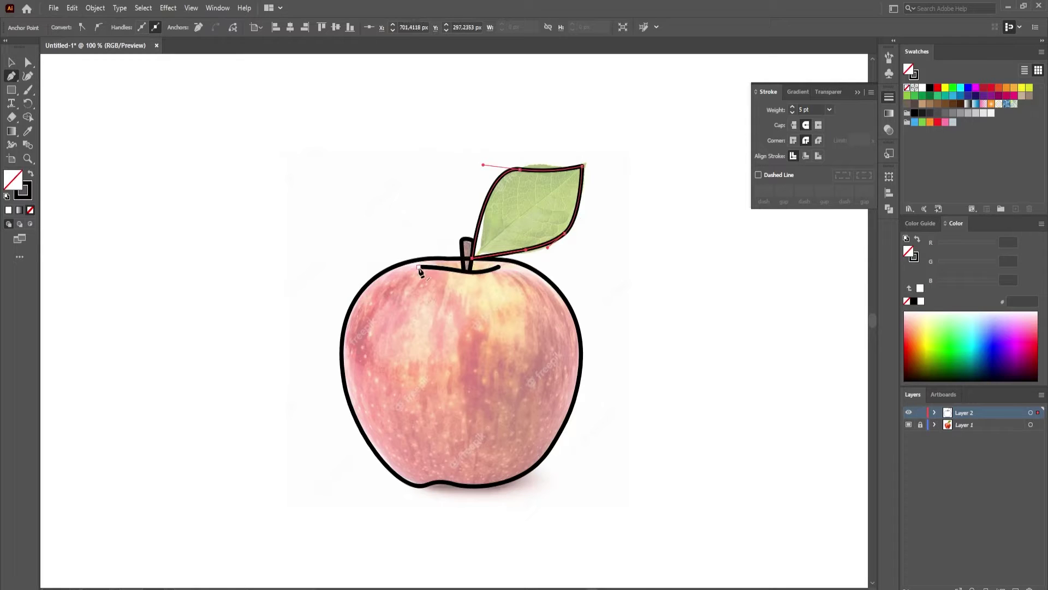
Refine the leaf outline's curves with the Curvature tool and sharpen its tip into a point.
{"action": "key", "text": "shift+asciitilde"}
{"action": "left_click_drag", "start_coordinate": [483, 228], "coordinate": [488, 232]}
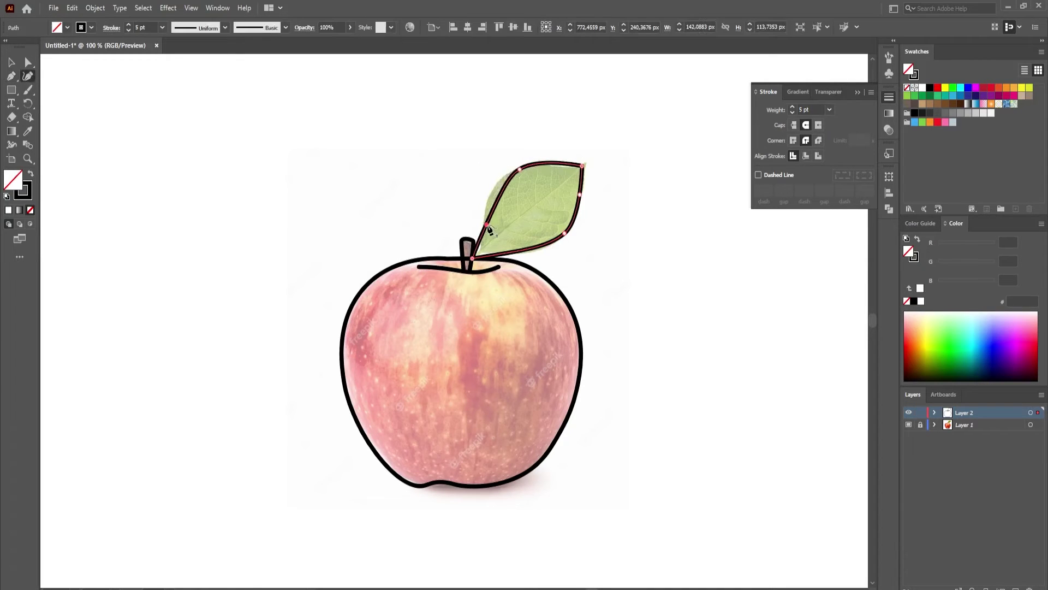
{"action": "left_click", "coordinate": [493, 196]}
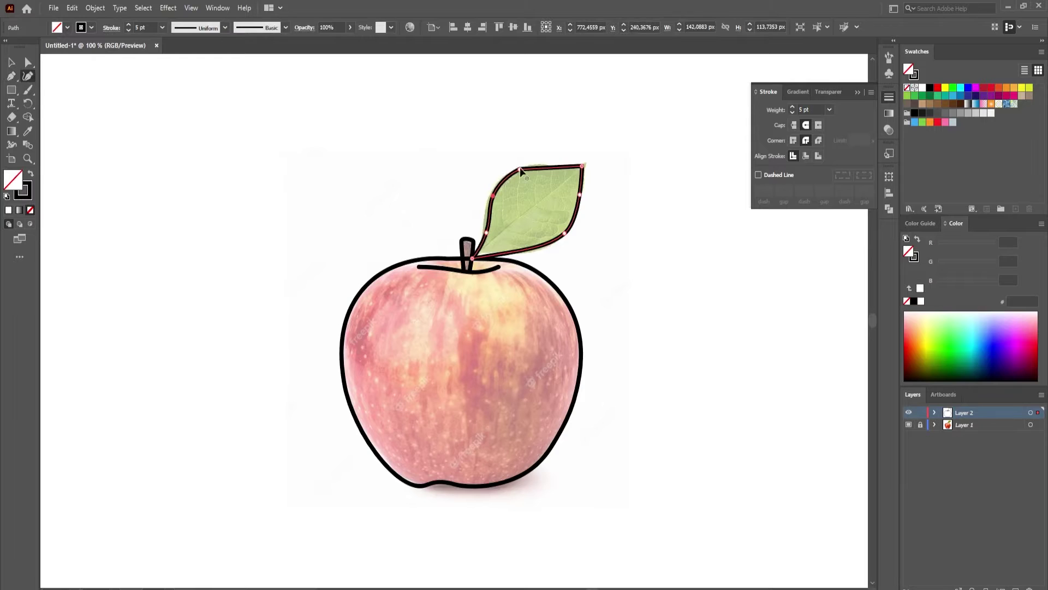
{"action": "left_click_drag", "start_coordinate": [521, 168], "coordinate": [525, 166]}
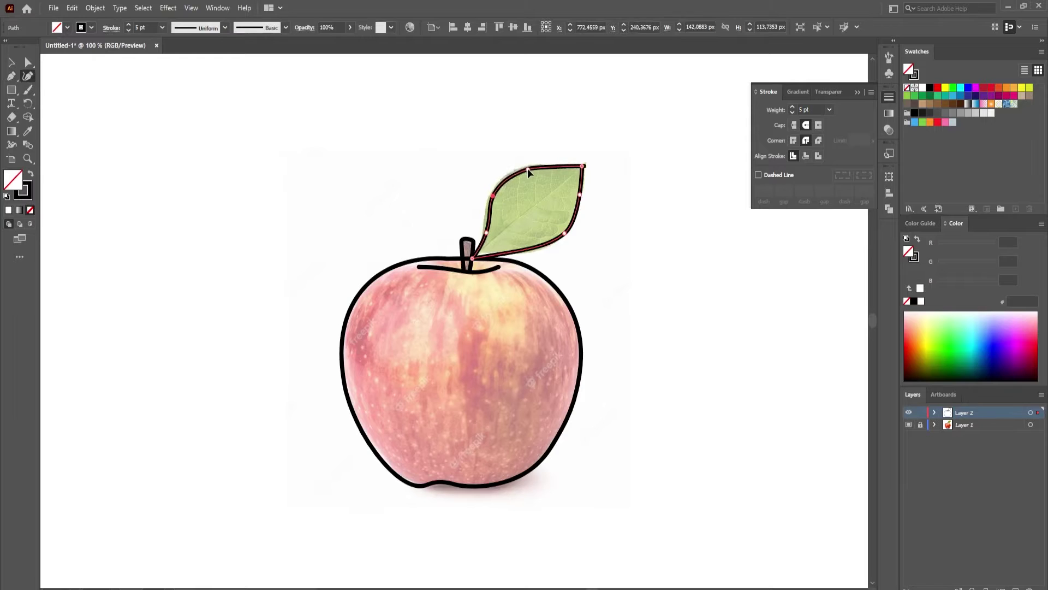
{"action": "left_click", "coordinate": [555, 238]}
{"action": "left_click", "coordinate": [515, 248]}
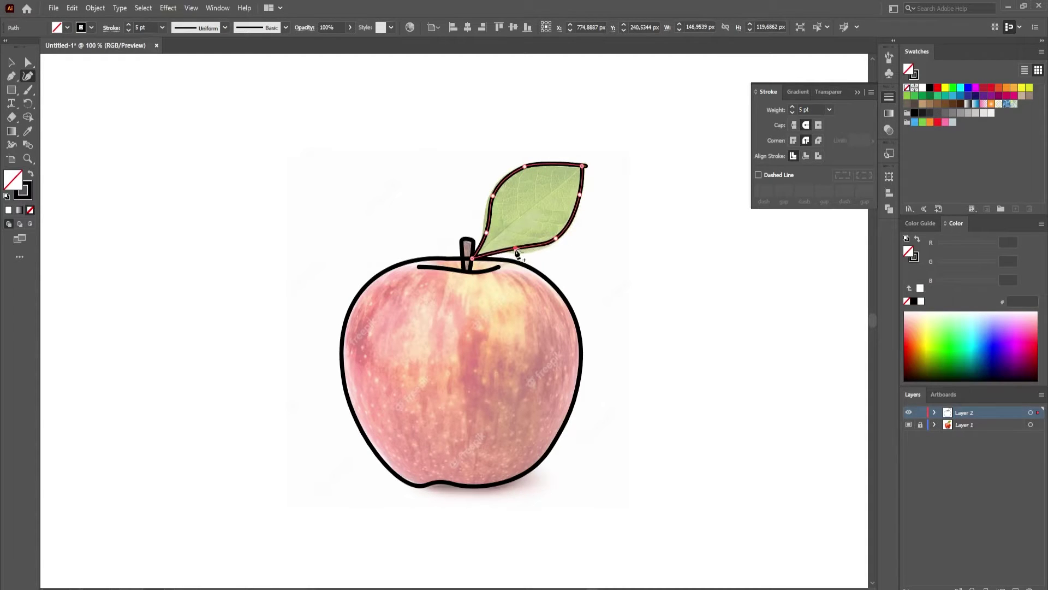
{"action": "left_click_drag", "start_coordinate": [516, 249], "coordinate": [531, 250]}
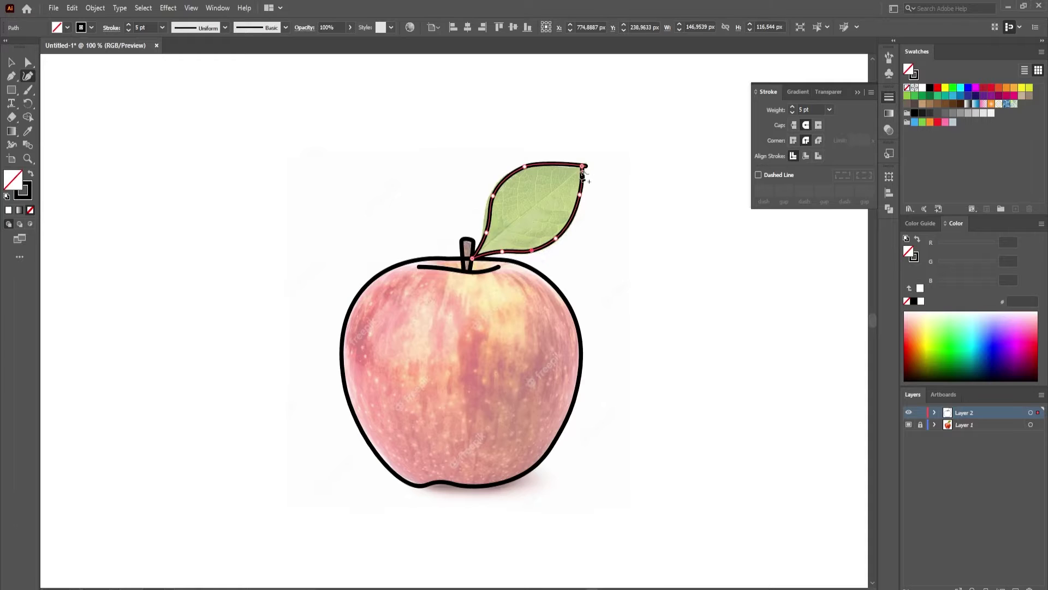
{"action": "left_click_drag", "start_coordinate": [582, 167], "coordinate": [590, 160]}
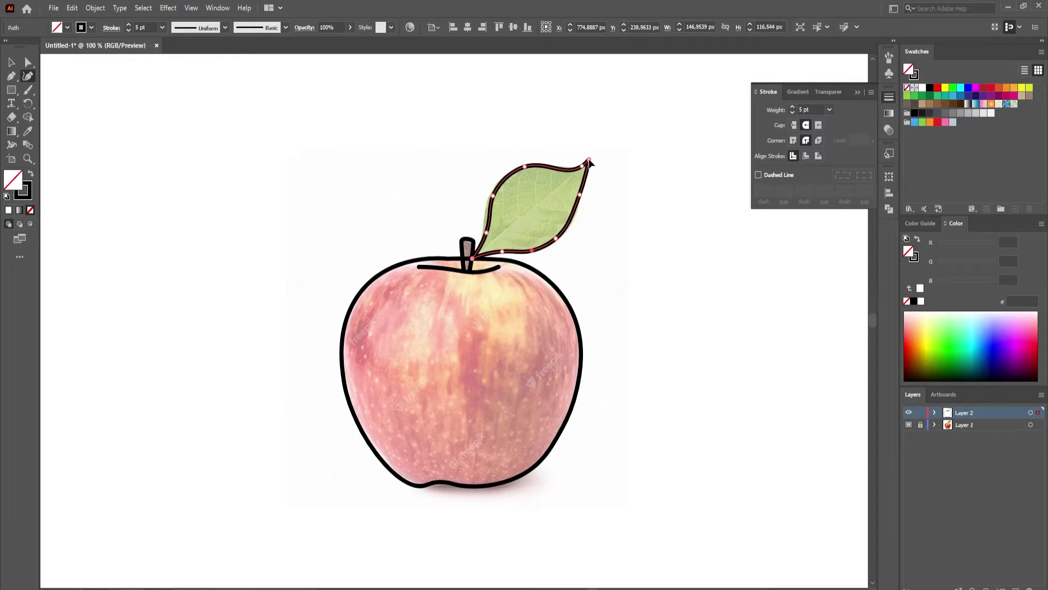
{"action": "left_click", "coordinate": [559, 167]}
Draw the leaf's main vein from its base near the stem to near the tip.
{"action": "key", "text": "p"}
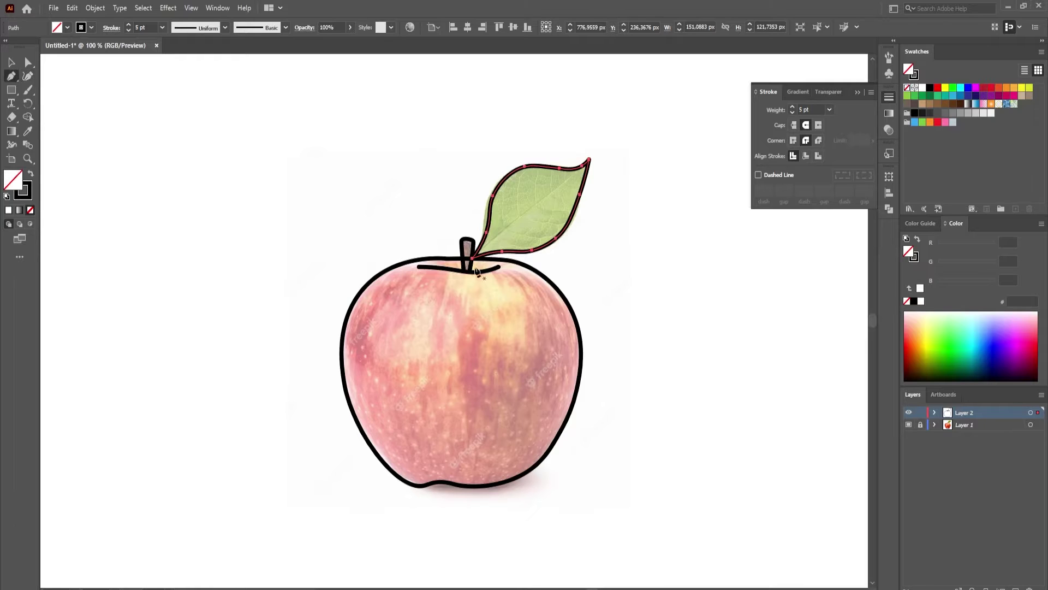
{"action": "left_click", "coordinate": [473, 259]}
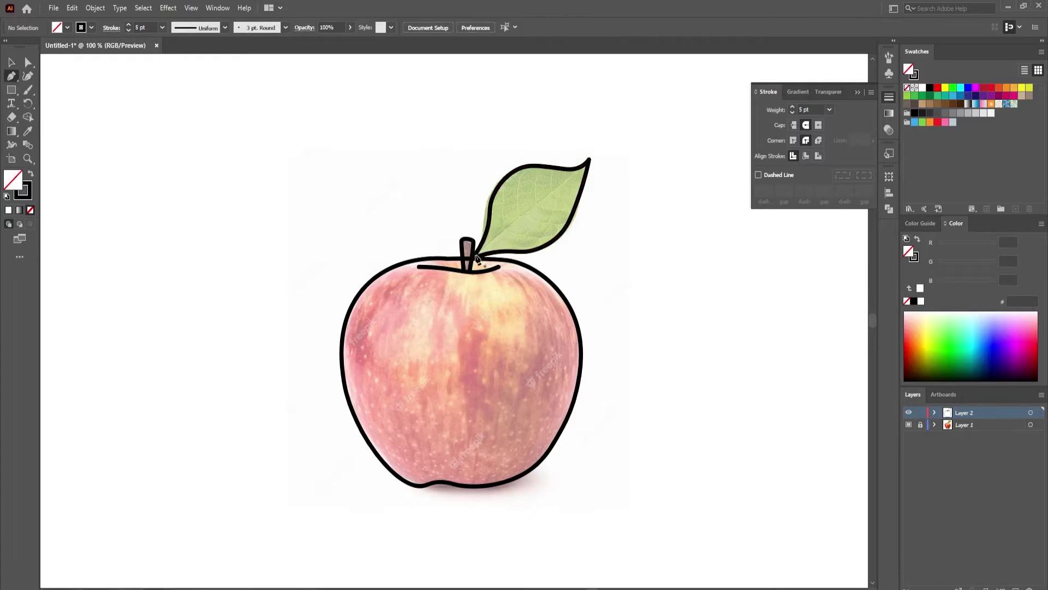
{"action": "left_click", "coordinate": [572, 180]}
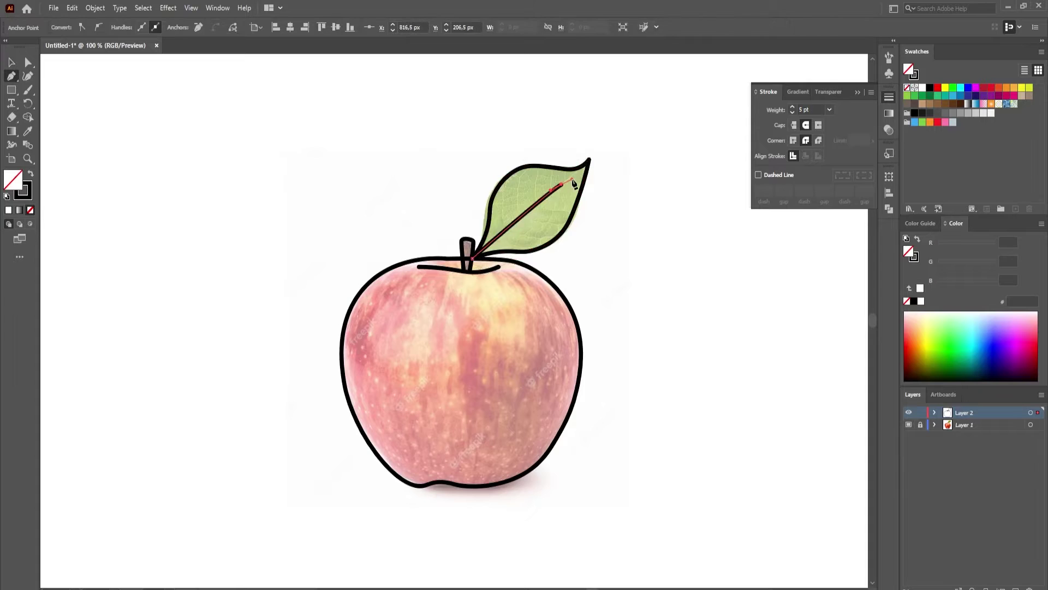
{"action": "key", "text": "v"}
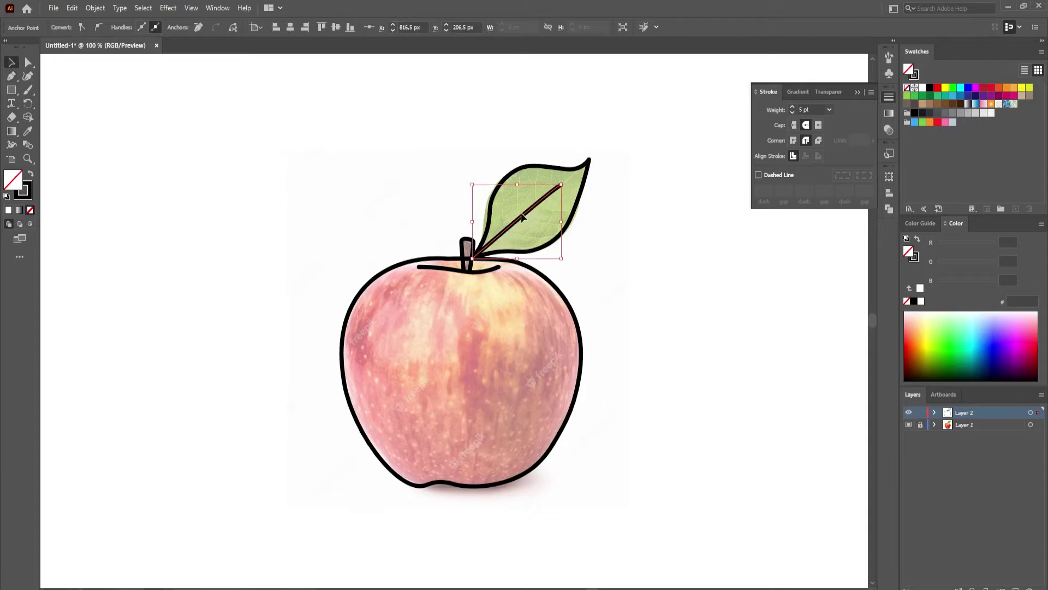
{"action": "left_click", "coordinate": [449, 195]}
Draw three short curved side veins off the main vein.
{"action": "key", "text": "p"}
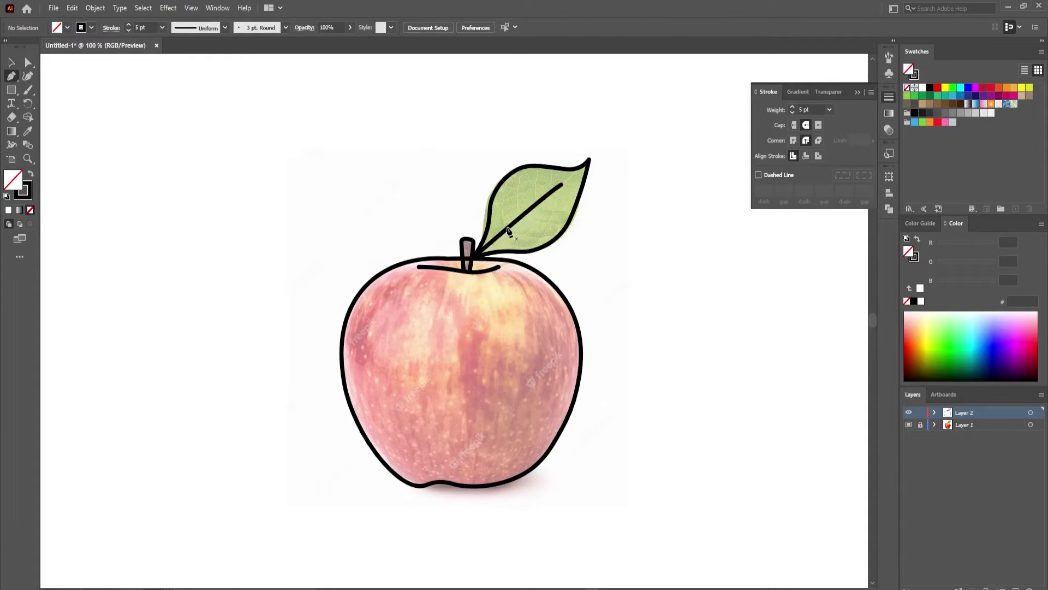
{"action": "left_click", "coordinate": [505, 229]}
{"action": "mouse_move", "coordinate": [507, 192]}
{"action": "left_mouse_down"}
{"action": "mouse_move", "coordinate": [539, 179]}
{"action": "mouse_move", "coordinate": [567, 209]}
{"action": "left_mouse_up"}
{"action": "key", "text": "Escape"}
{"action": "left_click", "coordinate": [527, 210]}
{"action": "key", "text": "Escape"}
{"action": "left_click", "coordinate": [533, 206]}
{"action": "key", "text": "v"}
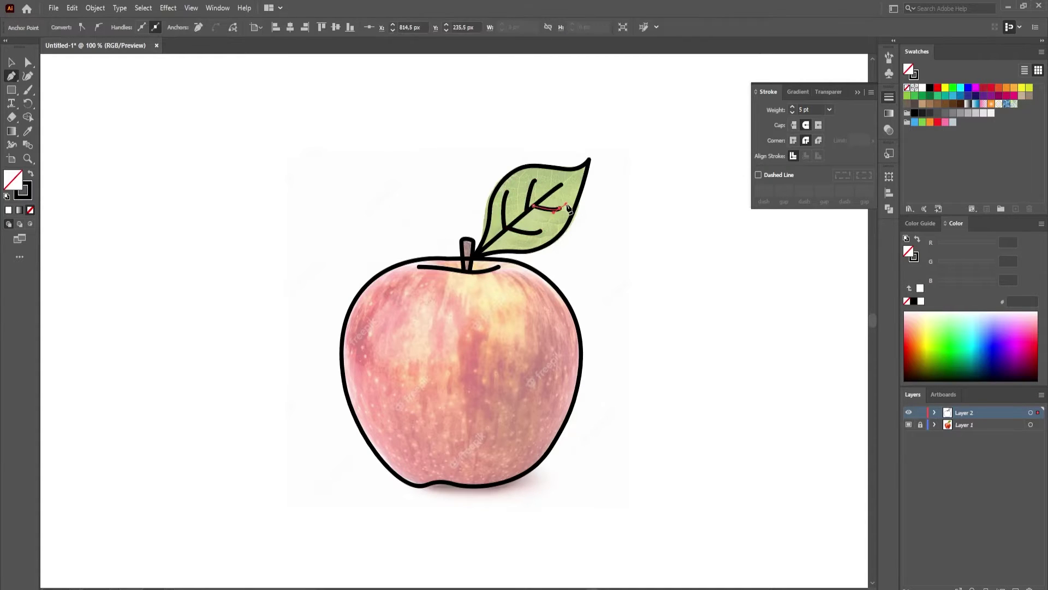
{"action": "left_click", "coordinate": [609, 223]}
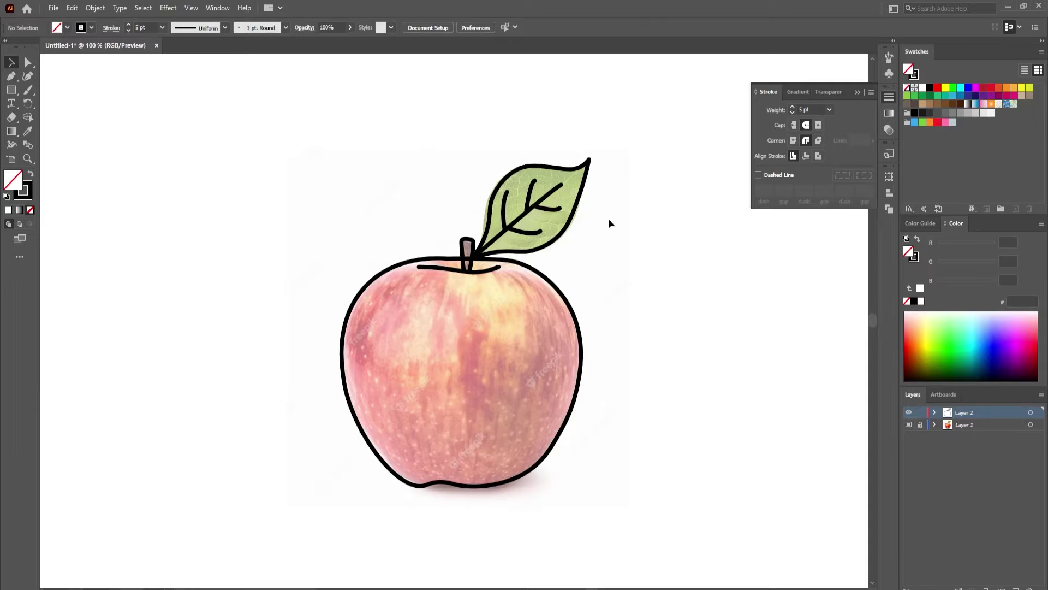
{"action": "scroll", "coordinate": [581, 210], "scroll_direction": "up", "scroll_amount": 1}
{"action": "scroll", "coordinate": [581, 209], "scroll_direction": "up", "scroll_amount": 1}
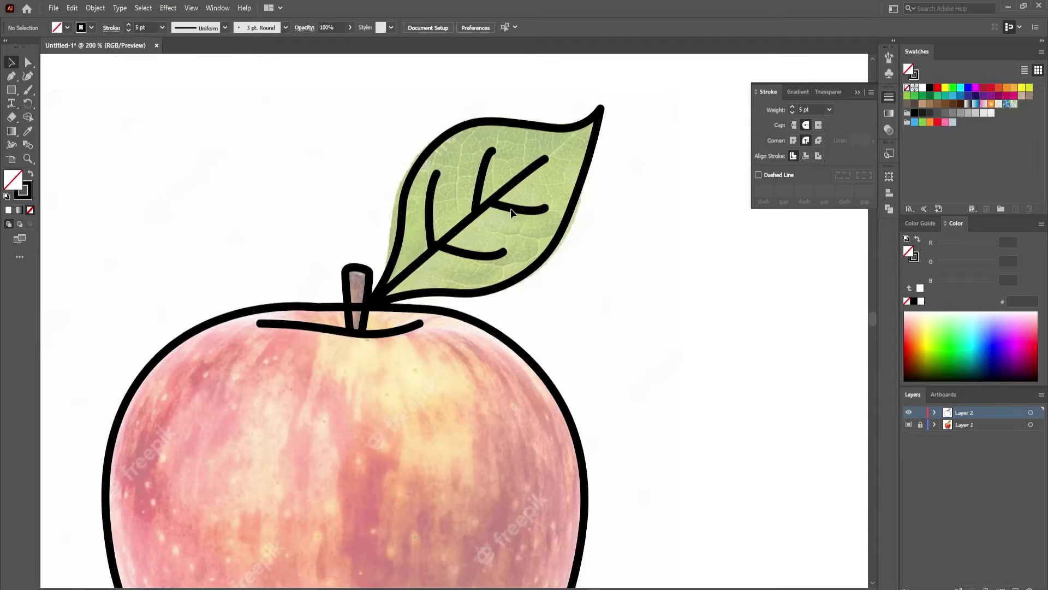
Use the Width tool to taper the main vein and the three side veins to points.
{"action": "left_click", "coordinate": [511, 208]}
{"action": "left_click", "coordinate": [482, 174]}
{"action": "left_click", "coordinate": [518, 182]}
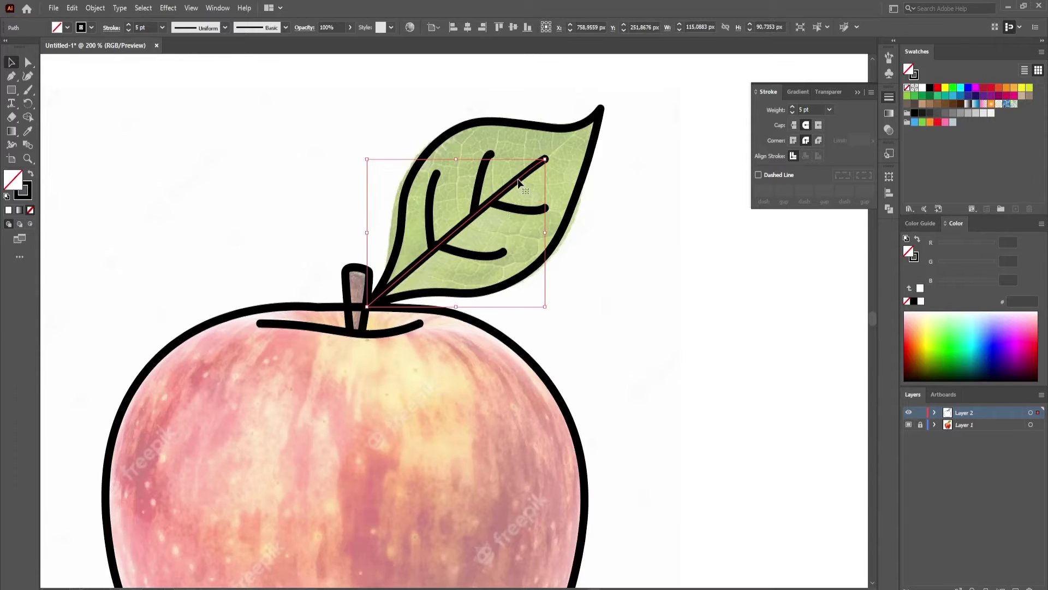
{"action": "key", "text": "shift+w"}
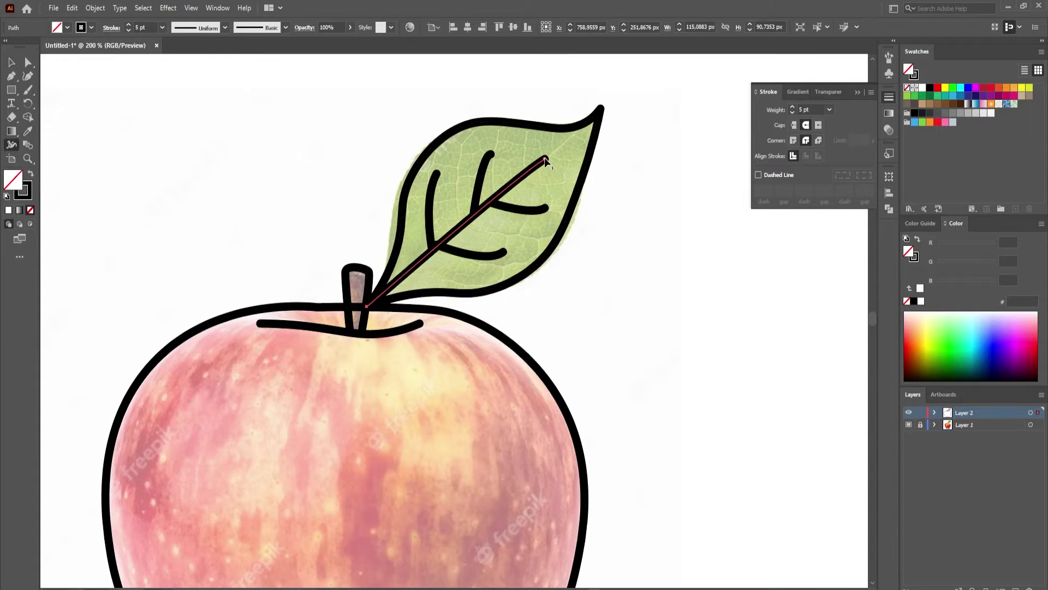
{"action": "left_click_drag", "start_coordinate": [545, 157], "coordinate": [543, 159]}
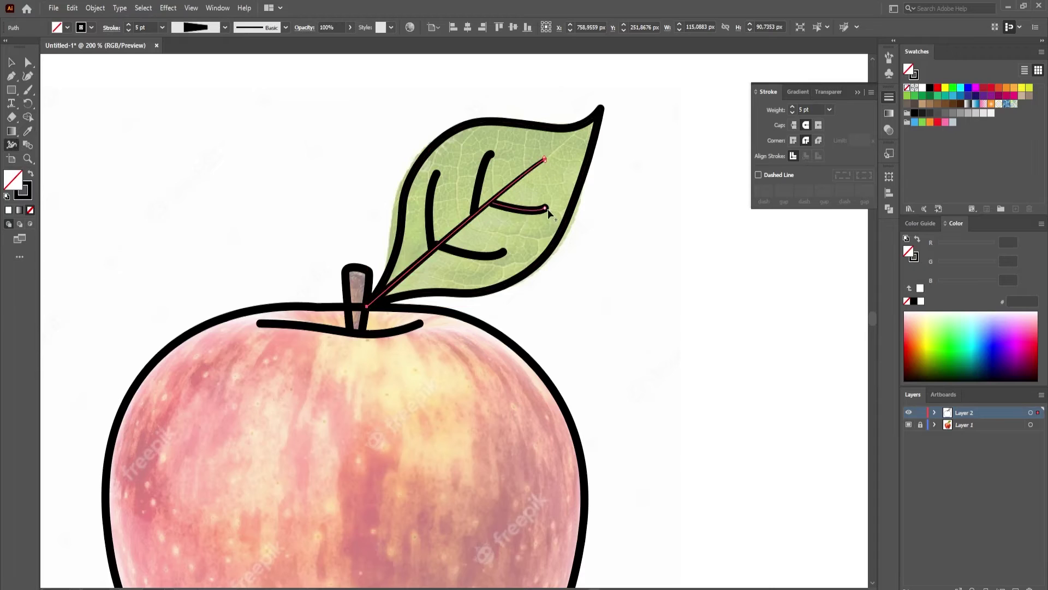
{"action": "left_click_drag", "start_coordinate": [546, 208], "coordinate": [544, 207]}
{"action": "left_click_drag", "start_coordinate": [505, 255], "coordinate": [506, 252]}
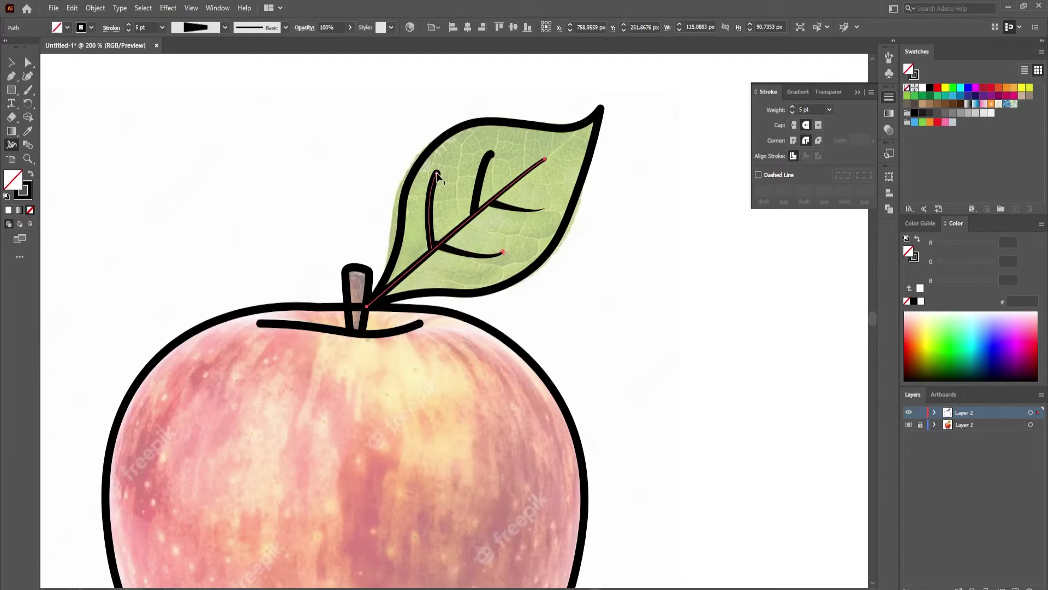
{"action": "left_click_drag", "start_coordinate": [439, 173], "coordinate": [492, 157]}
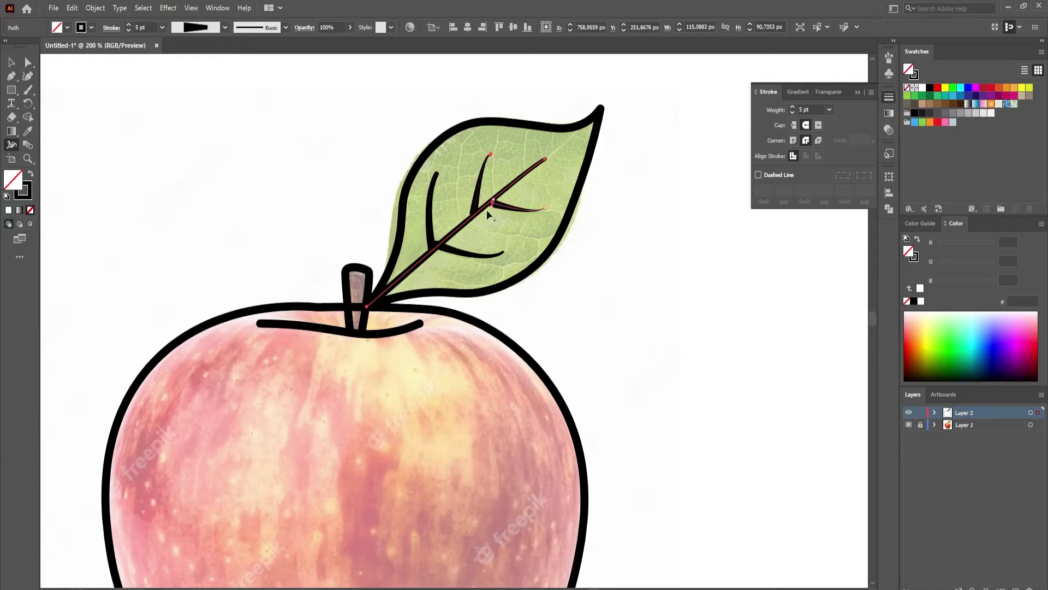
{"action": "key", "text": "v"}
{"action": "key", "text": "ctrl+shift+a"}
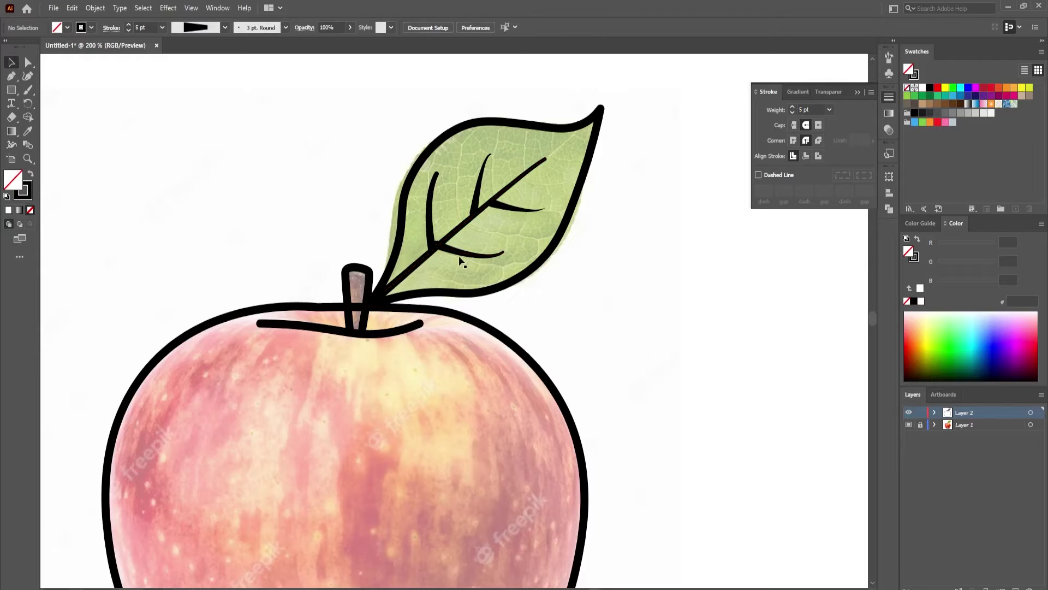
Taper the left end of the curve across the apple's top to a thin point.
{"action": "left_click", "coordinate": [452, 258]}
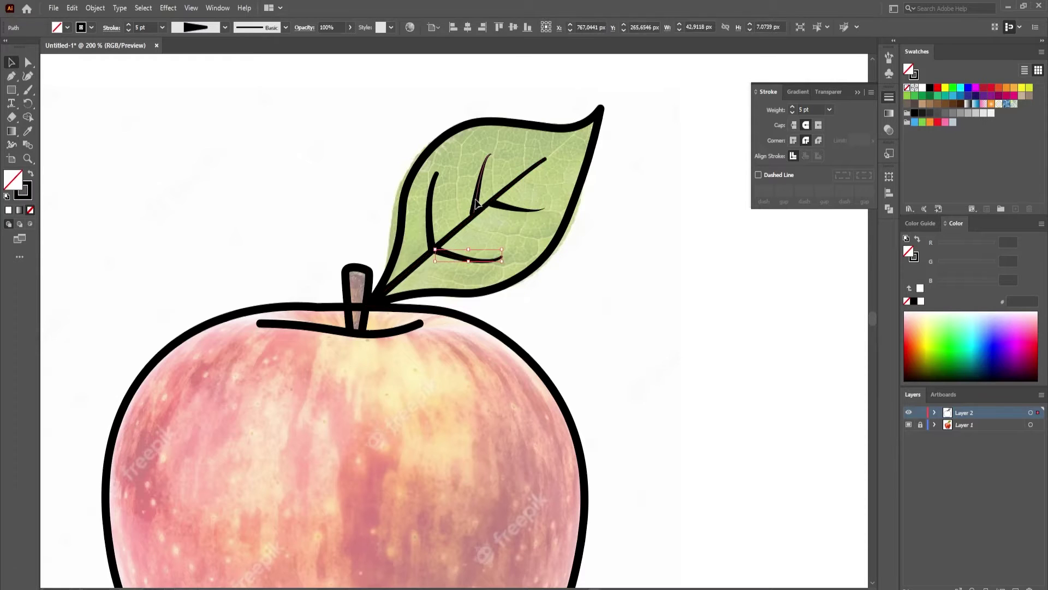
{"action": "left_click", "coordinate": [607, 232]}
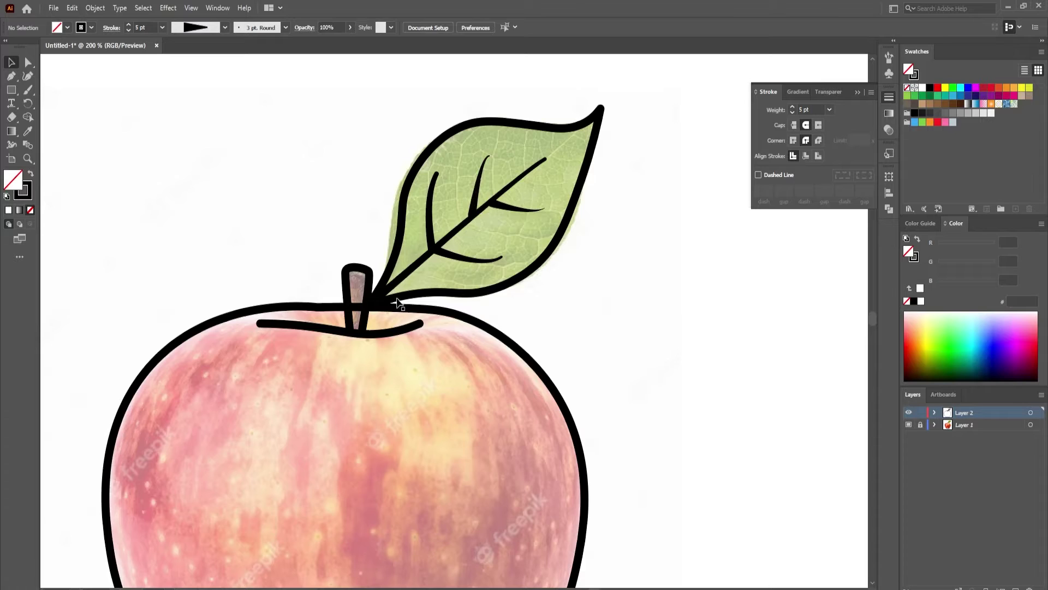
{"action": "left_click", "coordinate": [284, 325]}
{"action": "left_click", "coordinate": [10, 144]}
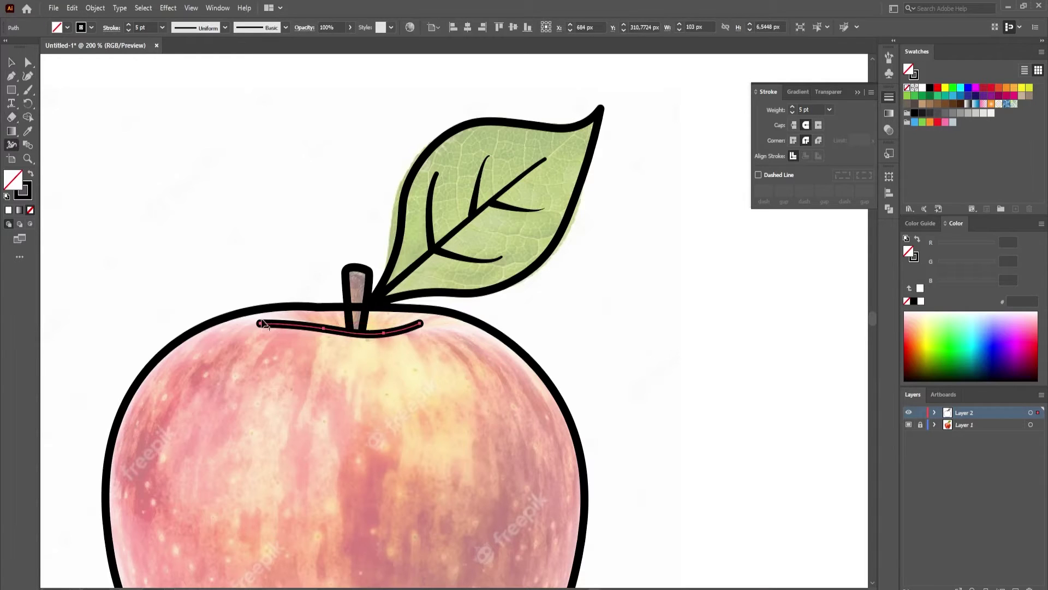
{"action": "left_click_drag", "start_coordinate": [259, 325], "coordinate": [260, 323]}
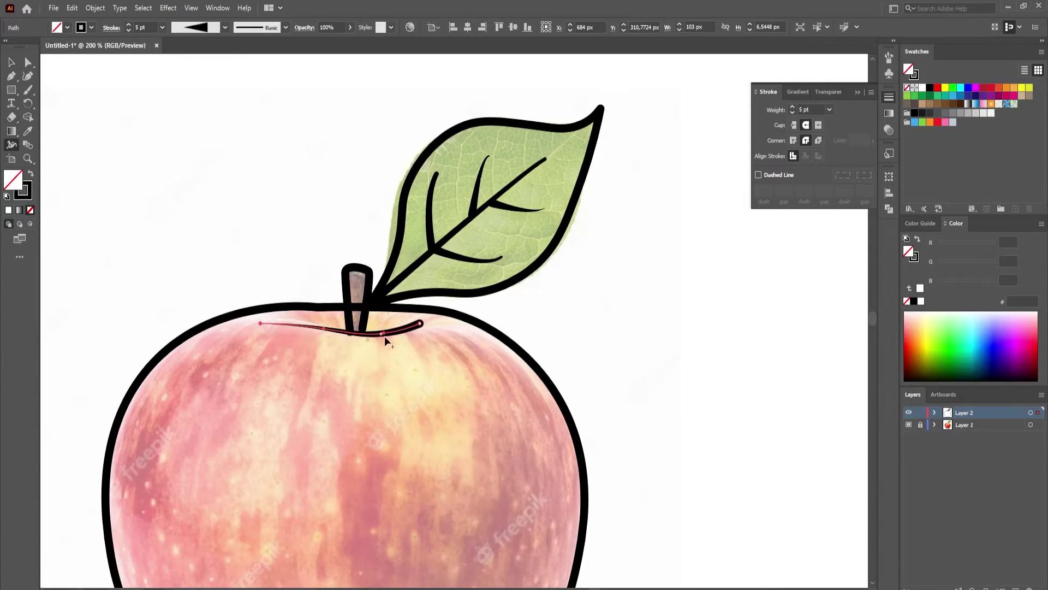
{"action": "key", "text": "v"}
{"action": "left_click", "coordinate": [290, 268]}
{"action": "scroll", "coordinate": [320, 340], "scroll_direction": "down", "scroll_amount": 1}
{"action": "scroll", "coordinate": [320, 339], "scroll_direction": "left", "scroll_amount": 2}
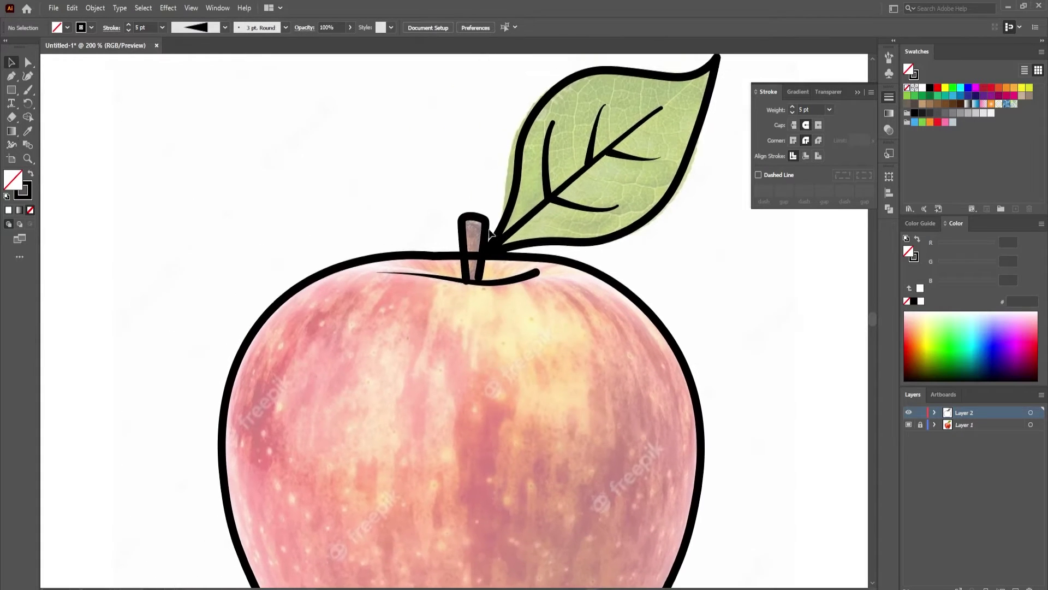
Zoom in to inspect the stem's anchor points, then zoom back out.
{"action": "left_click", "coordinate": [487, 230]}
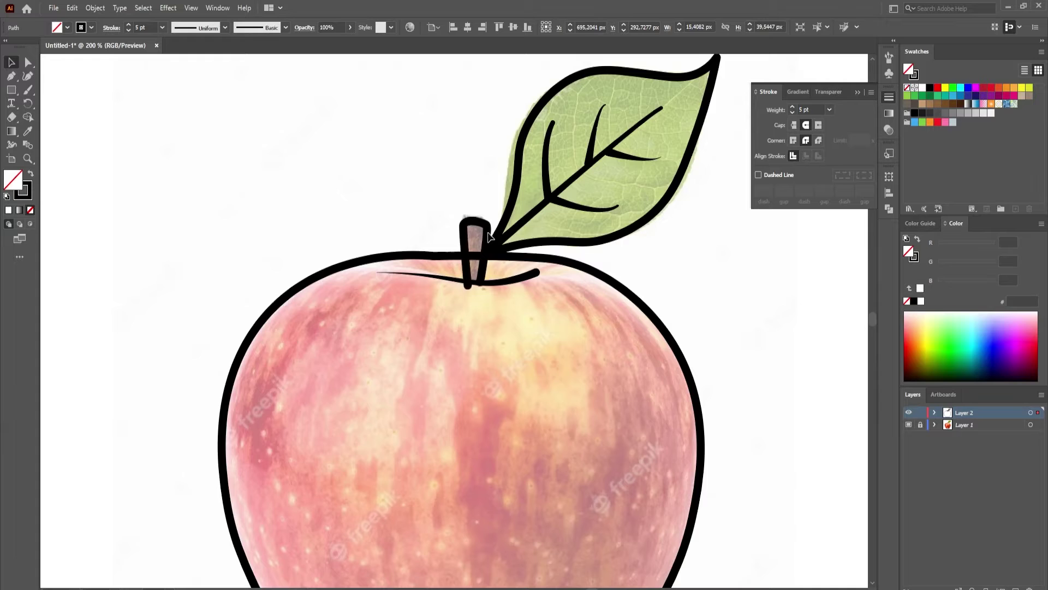
{"action": "key", "text": "ctrl+plus"}
{"action": "key", "text": "a"}
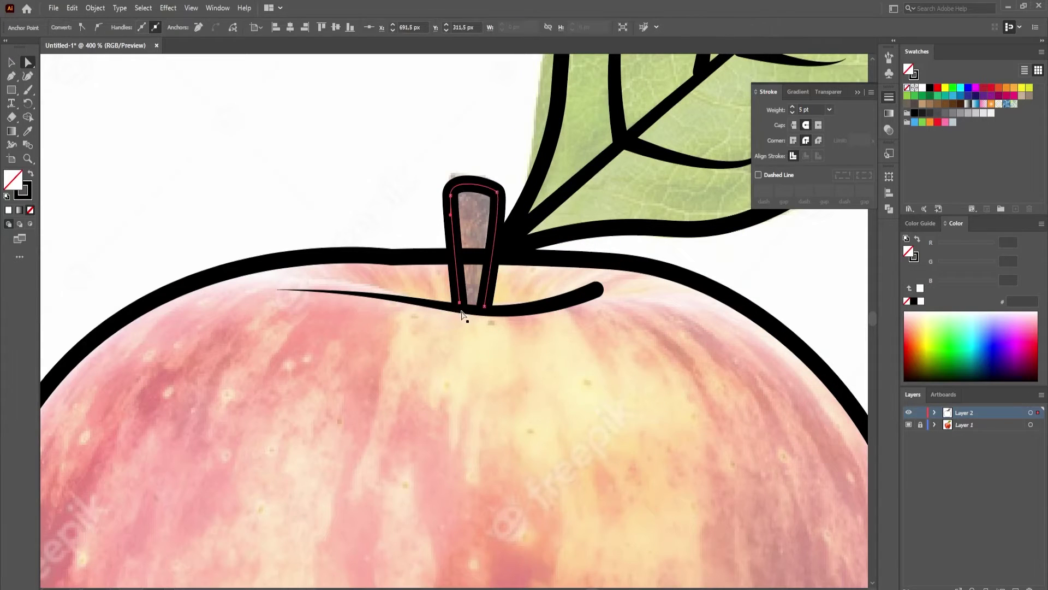
{"action": "left_click", "coordinate": [399, 193]}
{"action": "key", "text": "ctrl+minus"}
{"action": "key", "text": "ctrl+minus"}
{"action": "key", "text": "ctrl+minus"}
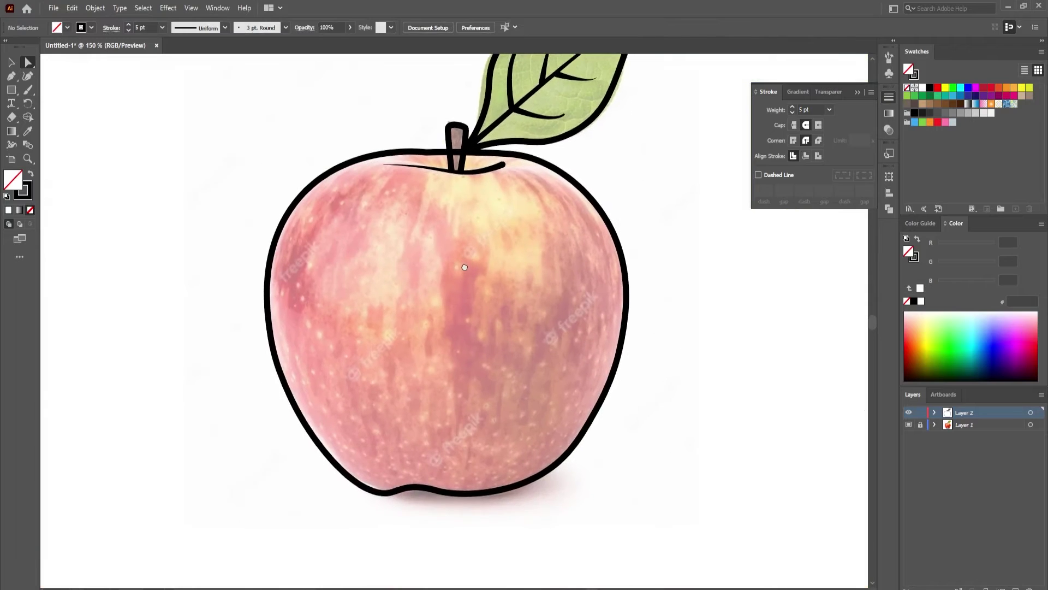
Draw a short crease on the apple's lower left and taper its upper end to nothing.
{"action": "left_click", "coordinate": [11, 76]}
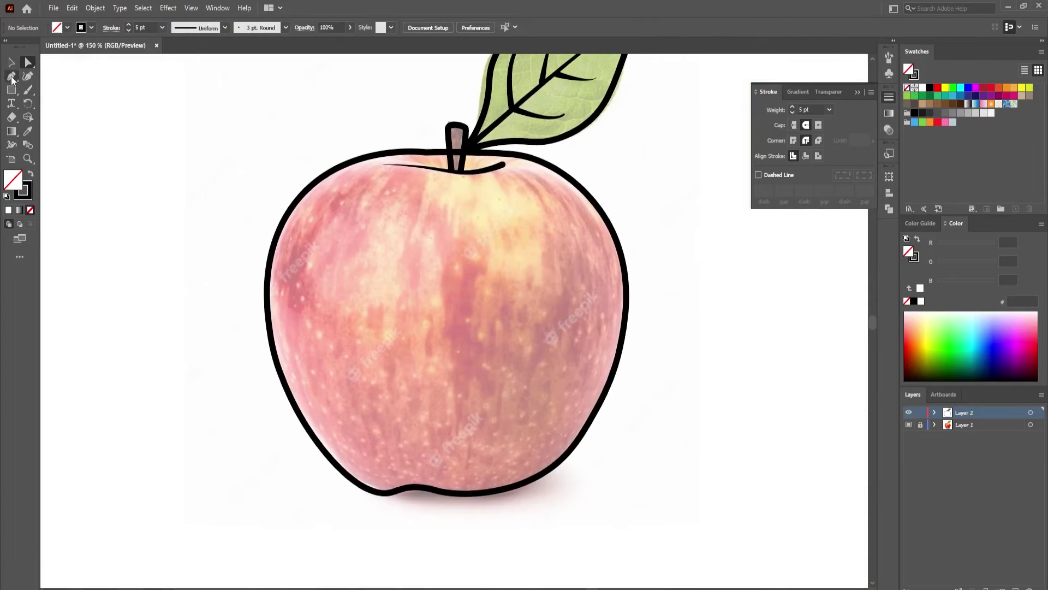
{"action": "left_click", "coordinate": [410, 486]}
{"action": "left_click", "coordinate": [376, 467]}
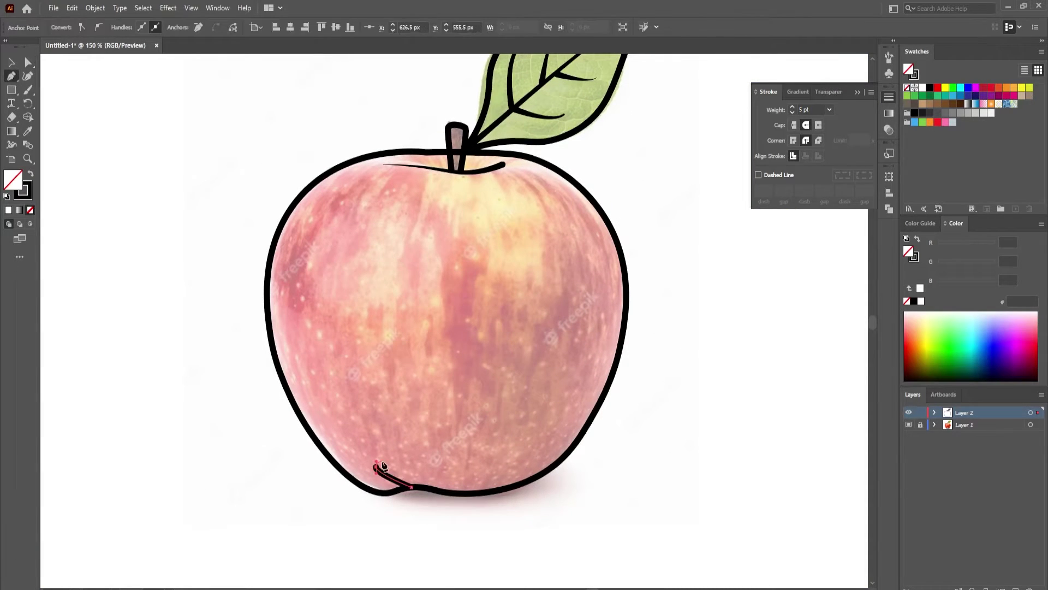
{"action": "key", "text": "shift+w"}
{"action": "scroll", "coordinate": [389, 480], "scroll_direction": "up", "scroll_amount": 3, "text": "alt"}
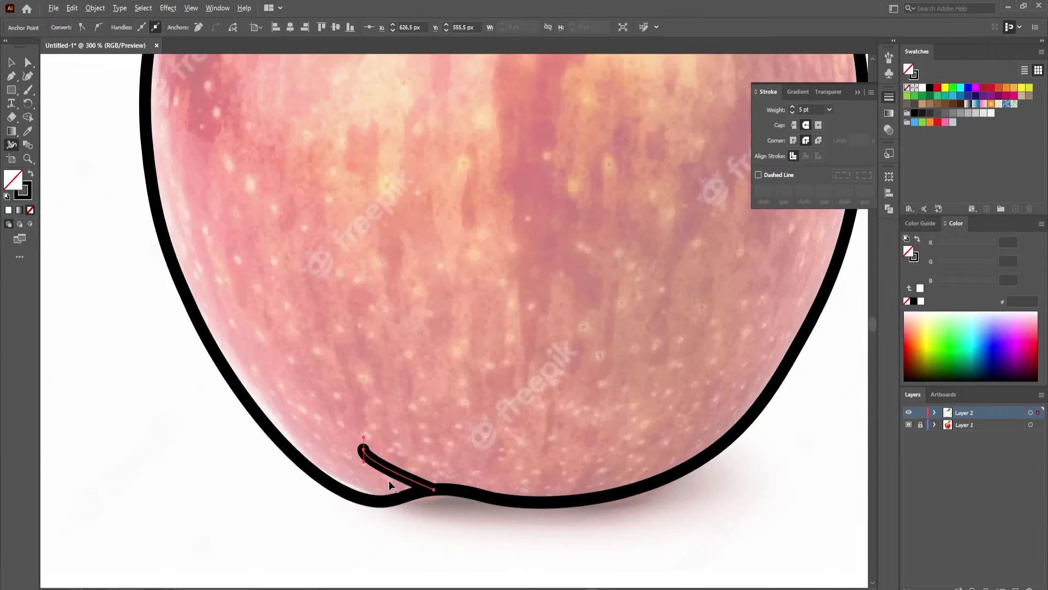
{"action": "left_click_drag", "start_coordinate": [365, 455], "coordinate": [363, 449]}
{"action": "left_click", "coordinate": [263, 476], "text": "ctrl"}
{"action": "key", "text": "v"}
{"action": "scroll", "coordinate": [267, 474], "scroll_direction": "down", "scroll_amount": 2, "text": "alt"}
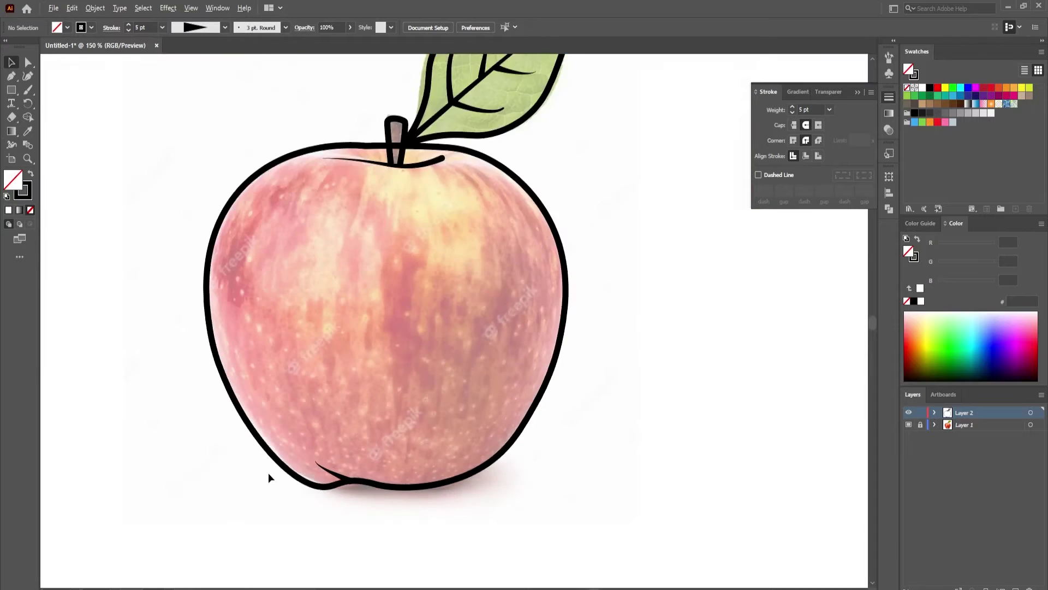
{"action": "scroll", "coordinate": [267, 473], "scroll_direction": "down", "scroll_amount": 2, "text": "alt"}
{"action": "scroll", "coordinate": [167, 438], "scroll_direction": "down", "scroll_amount": 1, "text": "alt"}
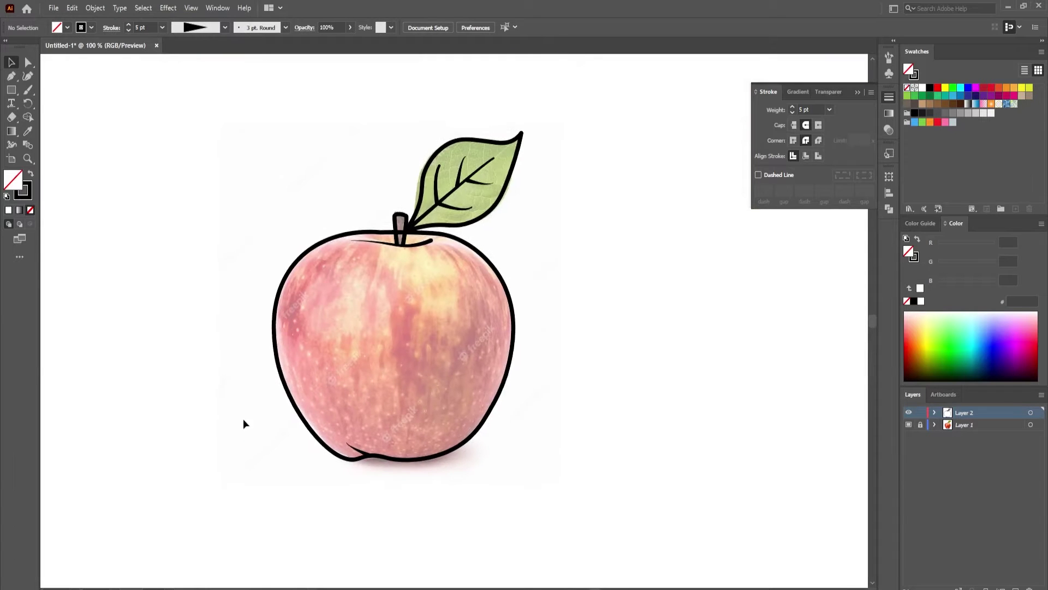
Add a new layer, reorder Layer 2 above it, and group the leaf's parts.
{"action": "left_click", "coordinate": [1015, 587]}
{"action": "left_click_drag", "start_coordinate": [964, 426], "coordinate": [970, 411]}
{"action": "left_click", "coordinate": [1038, 413]}
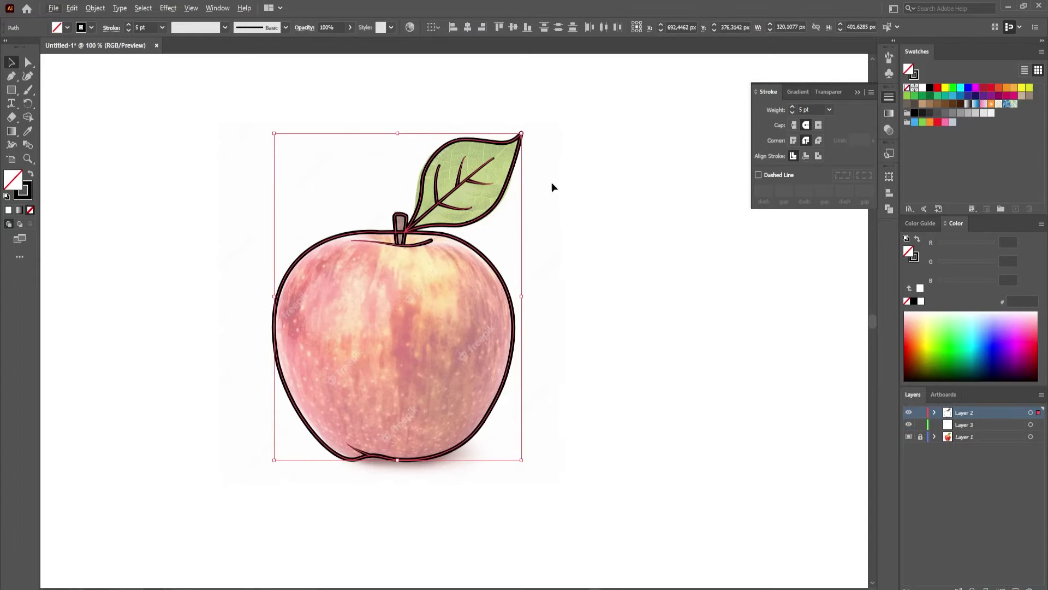
{"action": "left_click", "coordinate": [520, 165]}
{"action": "right_click", "coordinate": [466, 183]}
{"action": "left_click", "coordinate": [505, 250]}
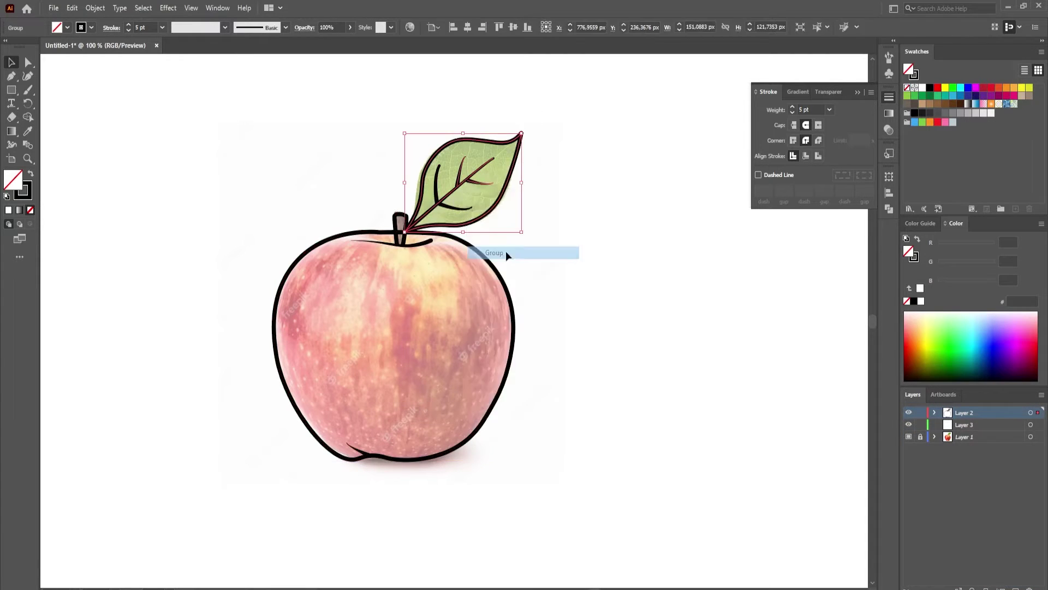
Group the apple outline with the stem and move all the artwork onto Layer 3.
{"action": "left_click", "coordinate": [402, 250]}
{"action": "left_click", "coordinate": [399, 220], "text": "shift"}
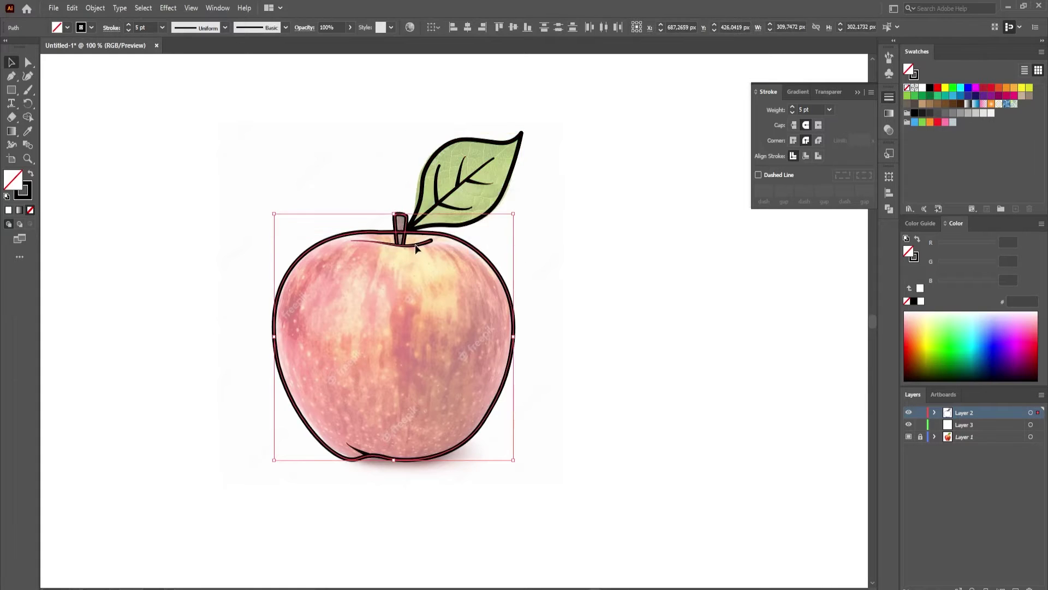
{"action": "right_click", "coordinate": [509, 300]}
{"action": "left_click", "coordinate": [553, 367]}
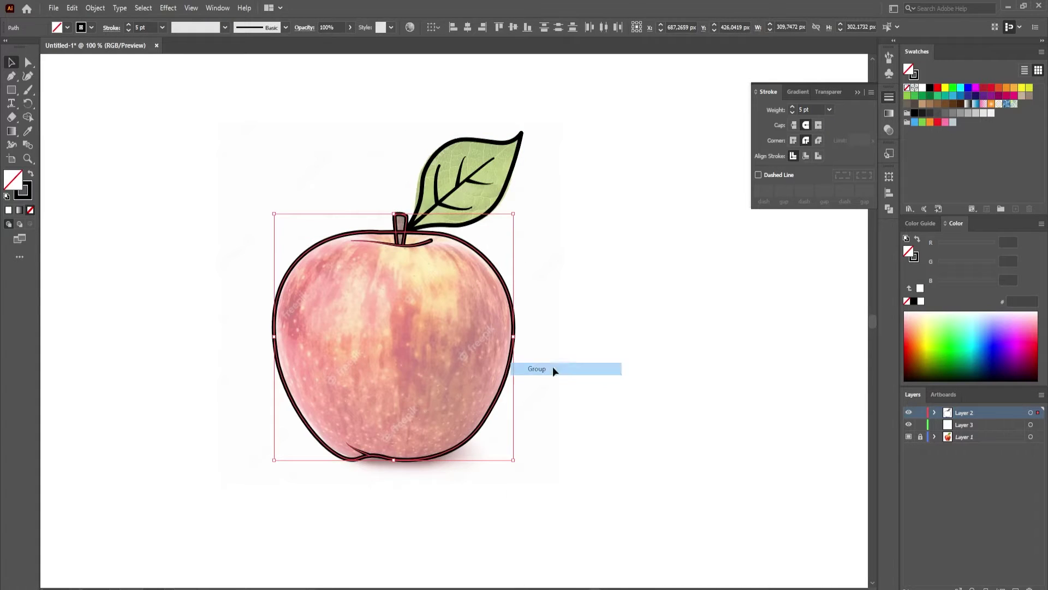
{"action": "left_click", "coordinate": [600, 280]}
{"action": "left_click", "coordinate": [1030, 412]}
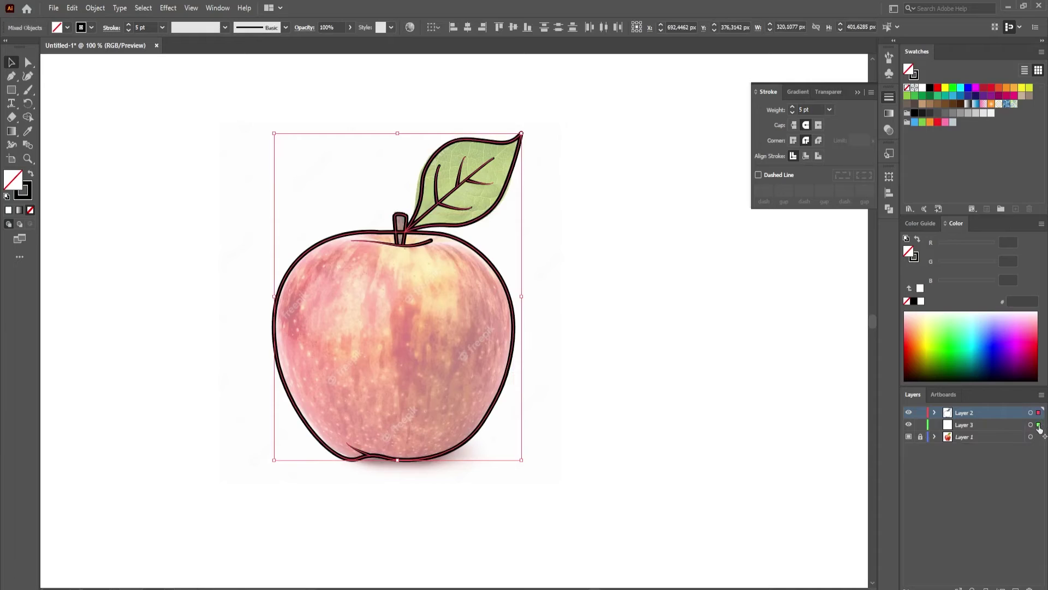
{"action": "left_click_drag", "start_coordinate": [1039, 413], "coordinate": [1027, 425]}
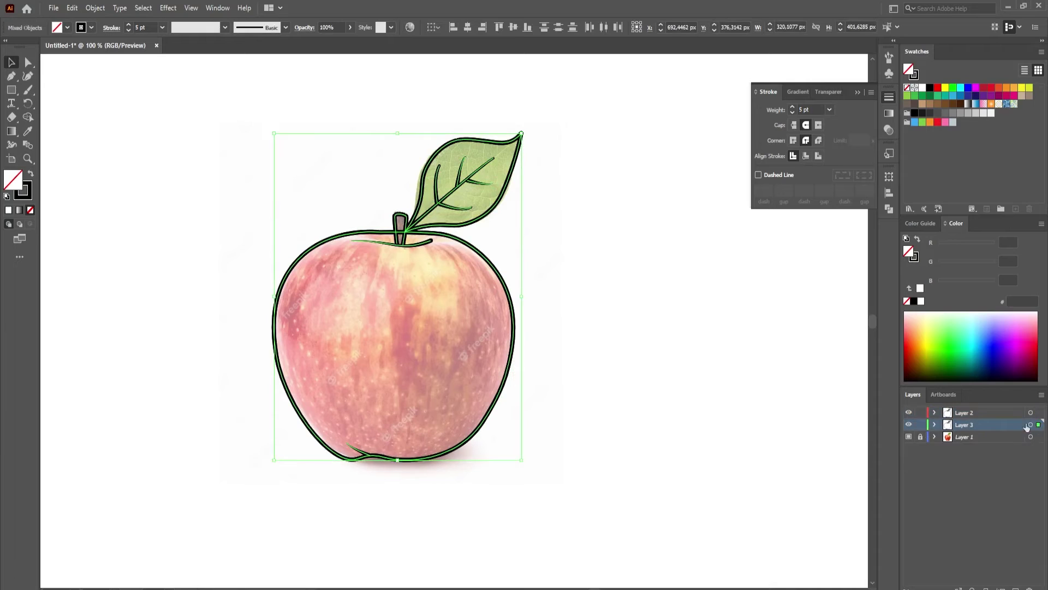
{"action": "left_click", "coordinate": [546, 248]}
Fill the leaf group with a medium green from the Color Picker.
{"action": "left_click", "coordinate": [503, 144]}
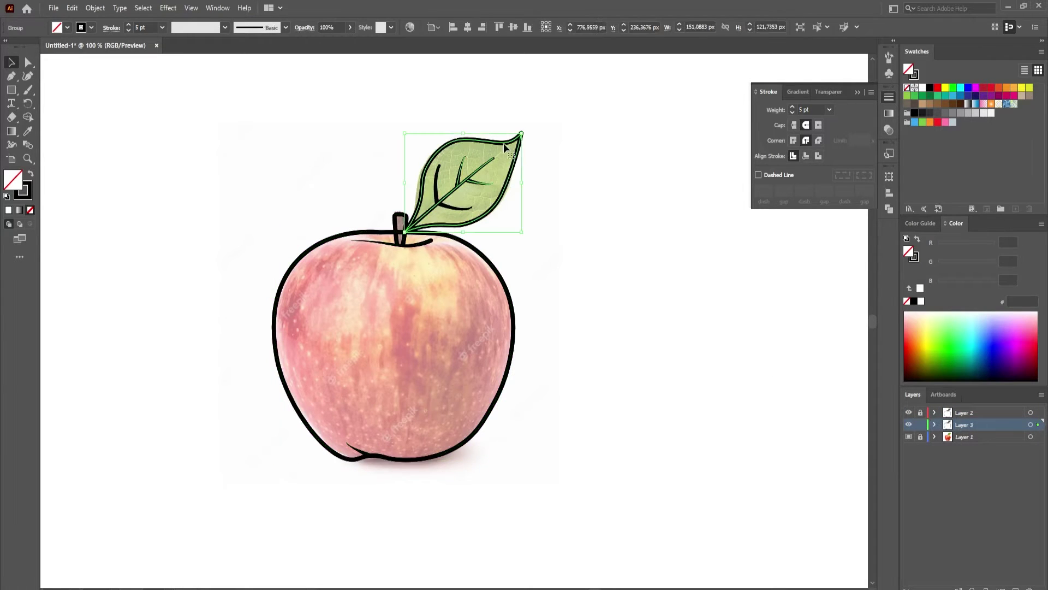
{"action": "double_click", "coordinate": [18, 182]}
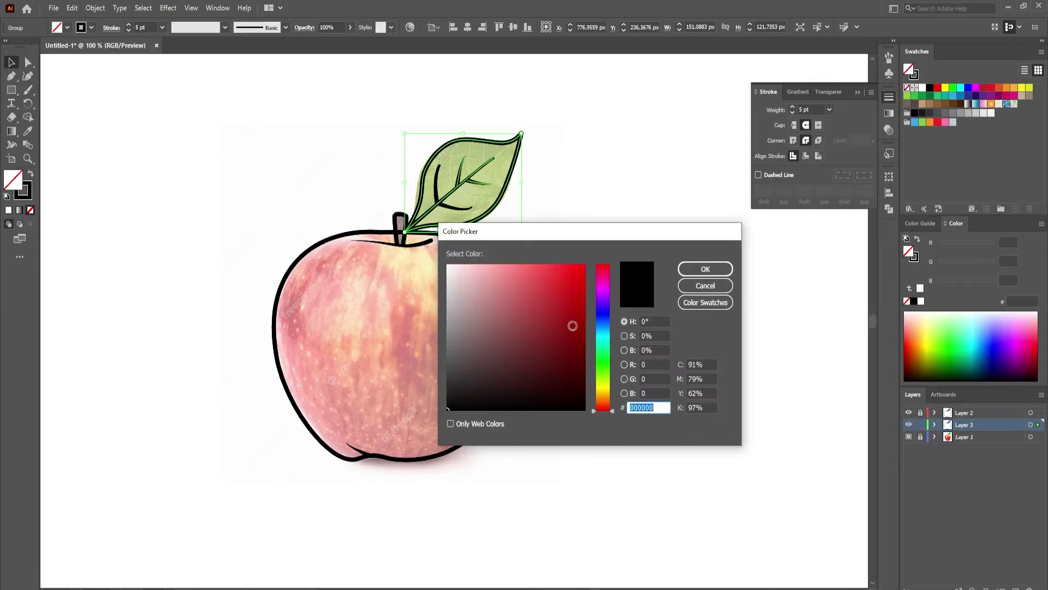
{"action": "left_click", "coordinate": [602, 360]}
{"action": "left_click", "coordinate": [512, 310]}
{"action": "left_click", "coordinate": [702, 269]}
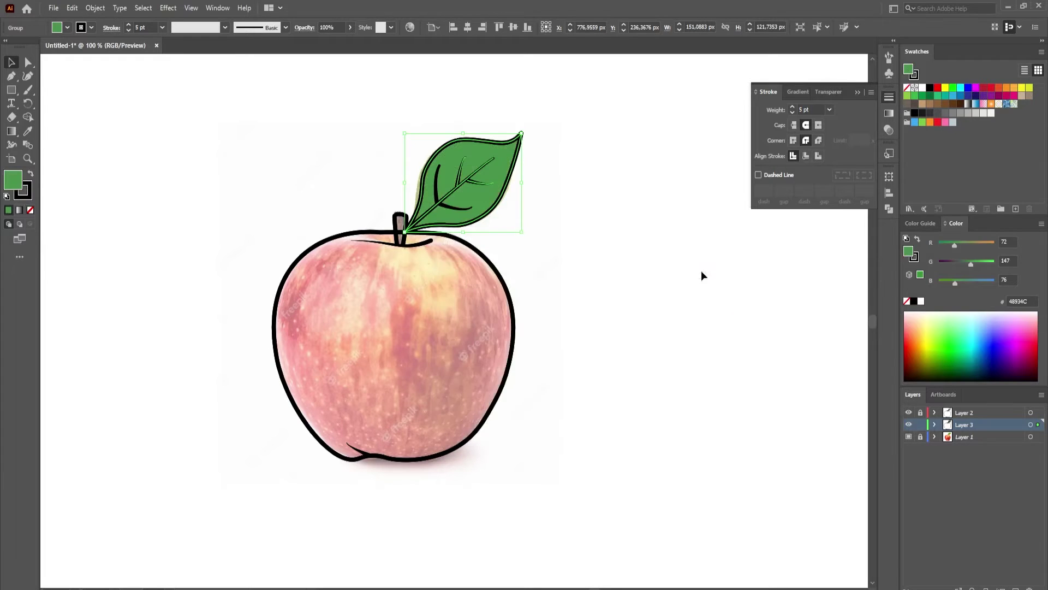
{"action": "left_click", "coordinate": [553, 190]}
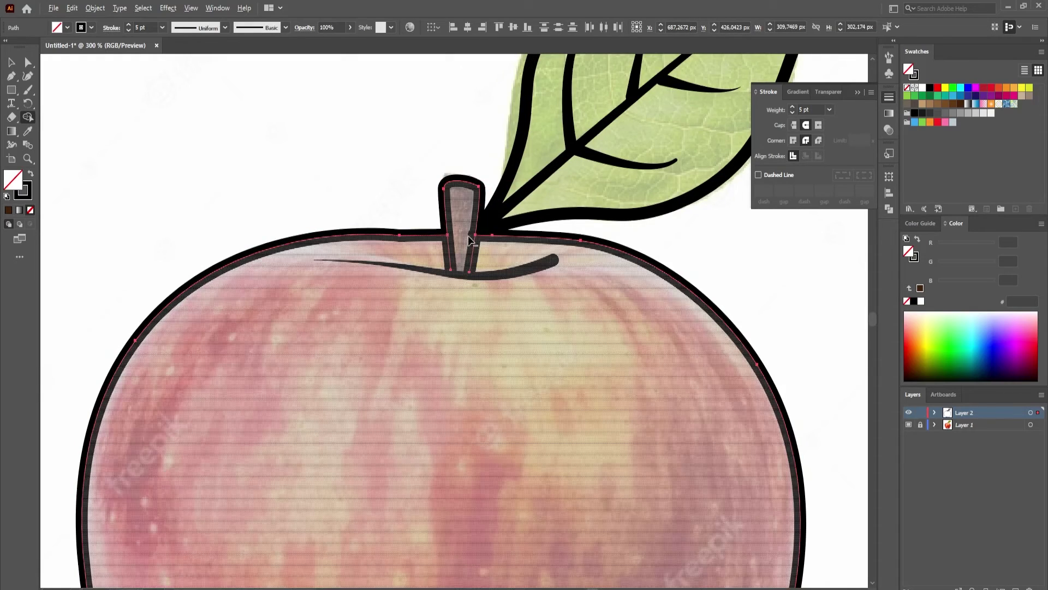
Drag the apple outline's point beside the stem with the Curvature tool so the top curve runs smoothly.
{"action": "left_click", "coordinate": [10, 62]}
{"action": "left_click", "coordinate": [507, 198]}
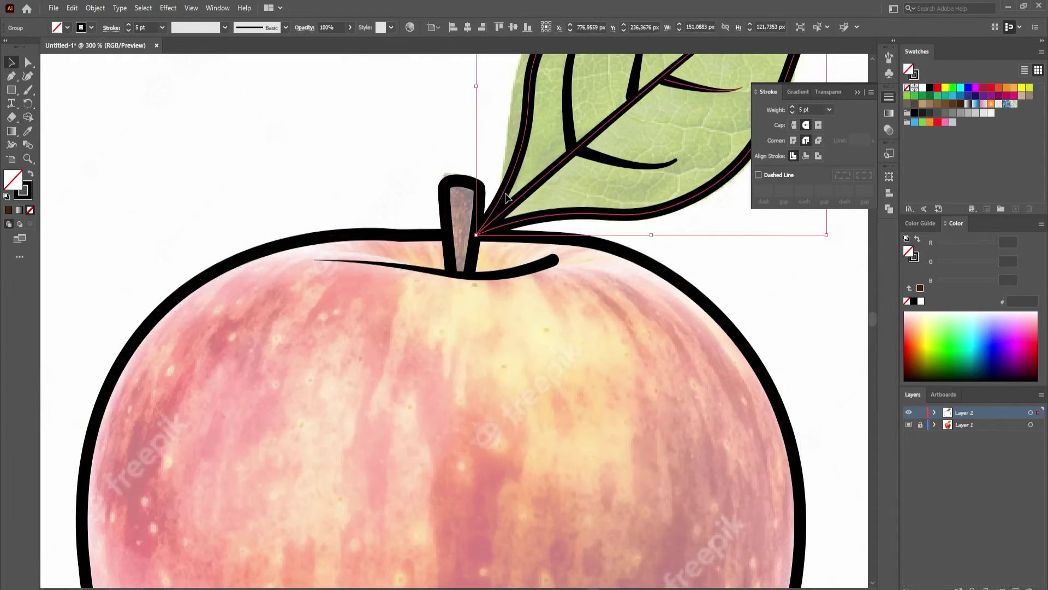
{"action": "left_click", "coordinate": [339, 204]}
{"action": "scroll", "coordinate": [386, 234], "scroll_direction": "up", "scroll_amount": 2}
{"action": "left_click", "coordinate": [413, 234]}
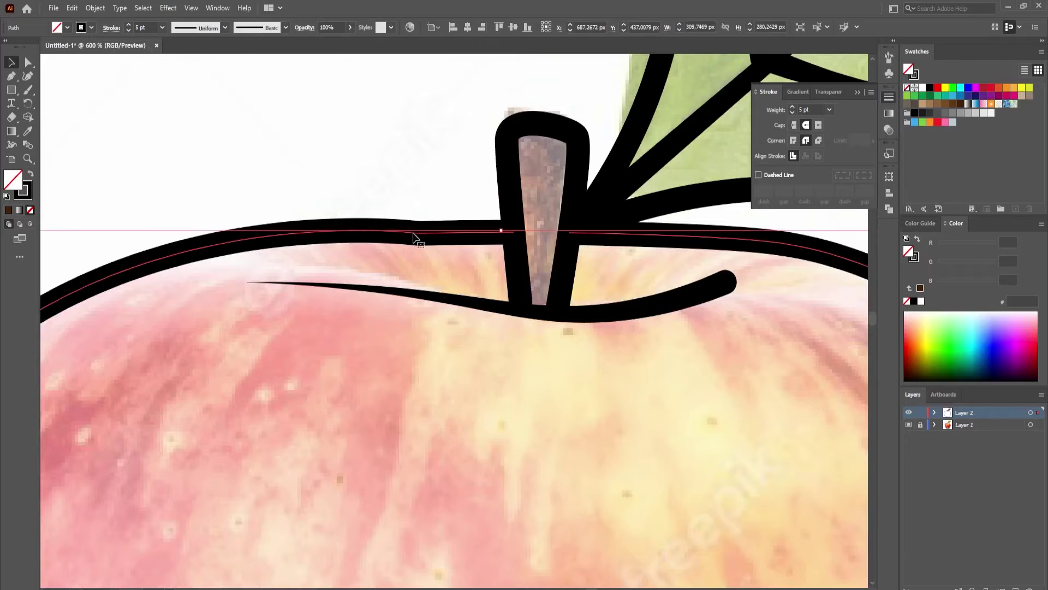
{"action": "key", "text": "shift+grave"}
{"action": "left_click_drag", "start_coordinate": [419, 234], "coordinate": [321, 233]}
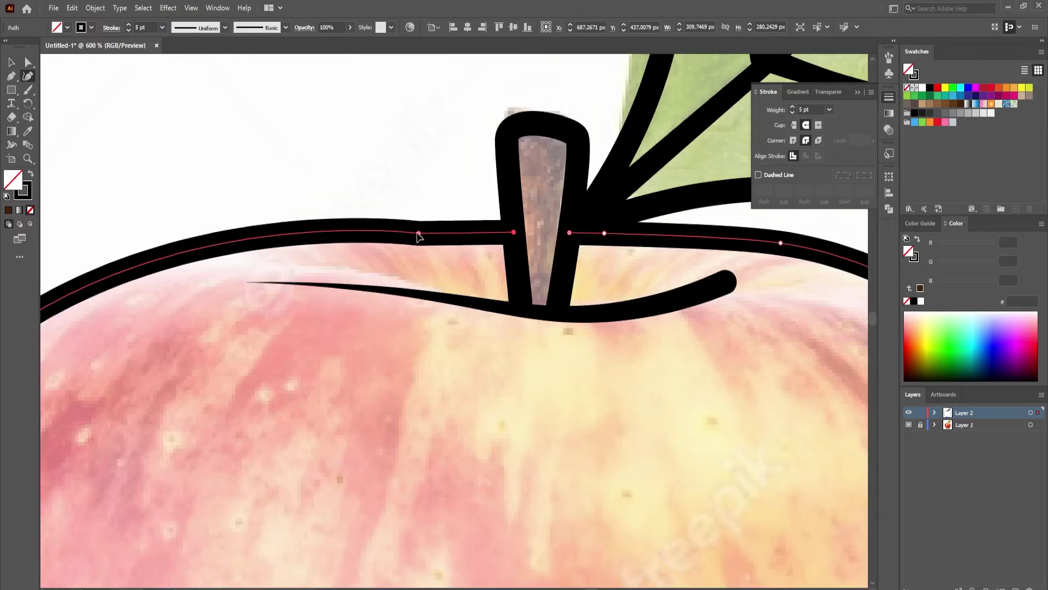
{"action": "scroll", "coordinate": [376, 241], "scroll_direction": "down", "scroll_amount": 3}
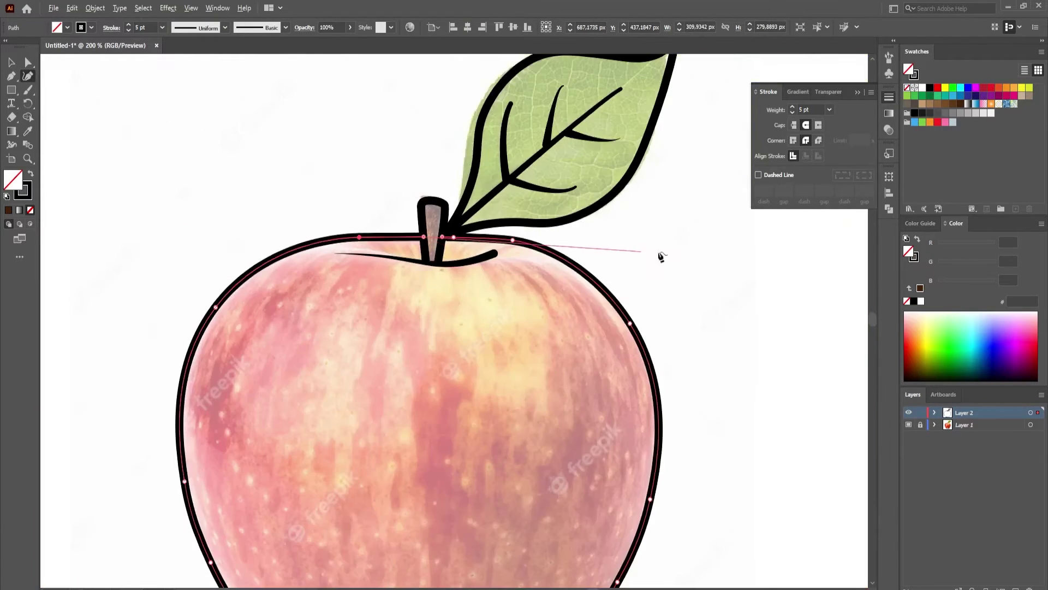
{"action": "scroll", "coordinate": [690, 257], "scroll_direction": "down", "scroll_amount": 2}
{"action": "key", "text": "v"}
{"action": "left_click", "coordinate": [738, 317]}
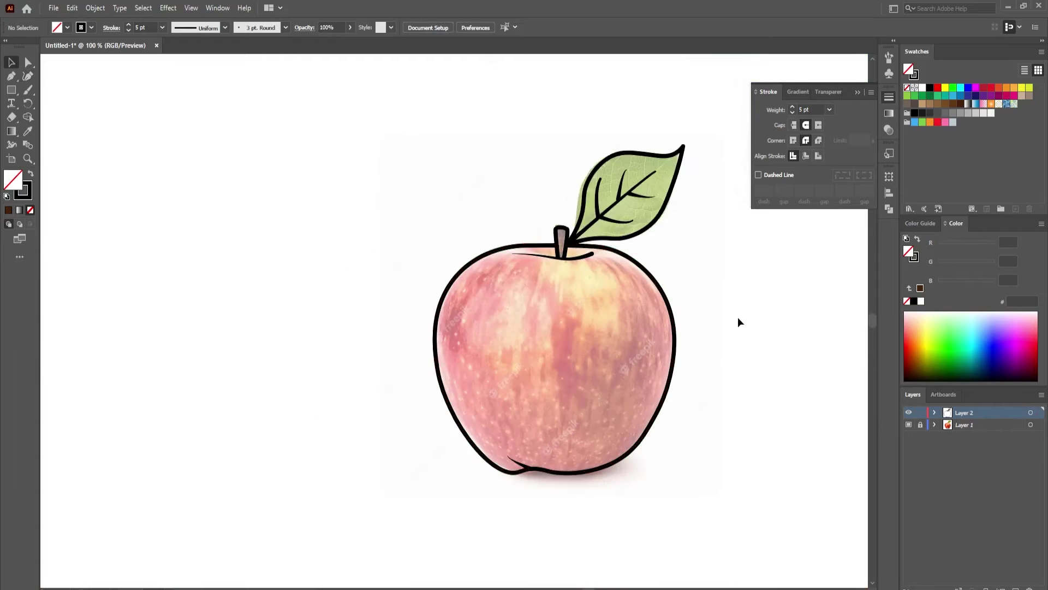
{"action": "left_click_drag", "start_coordinate": [738, 317], "coordinate": [645, 314]}
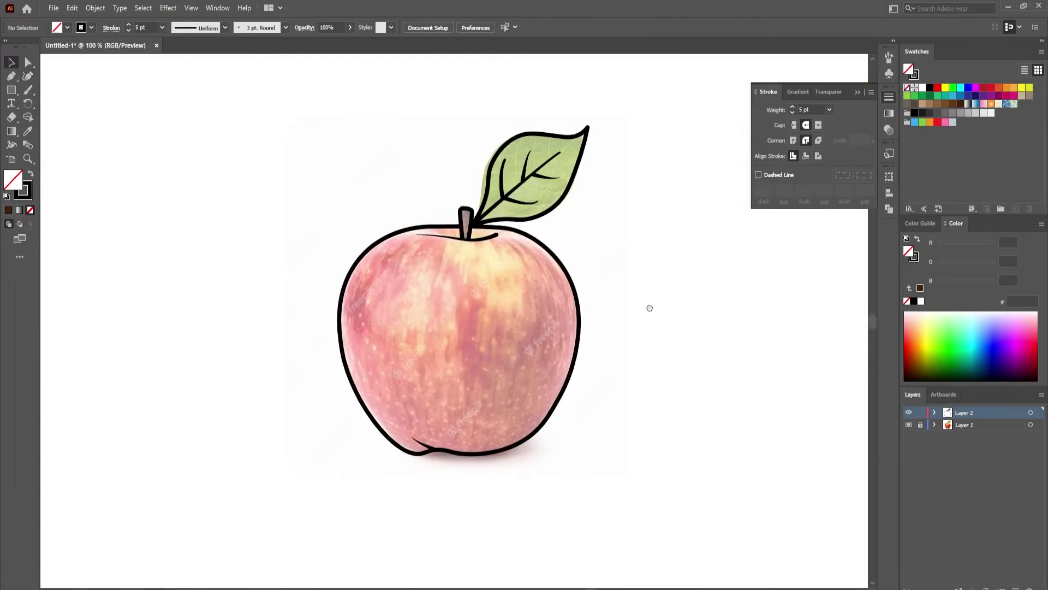
Create a new layer, reorder the layers, and move the apple artwork onto Layer 3.
{"action": "left_click", "coordinate": [464, 217]}
{"action": "left_click", "coordinate": [612, 281]}
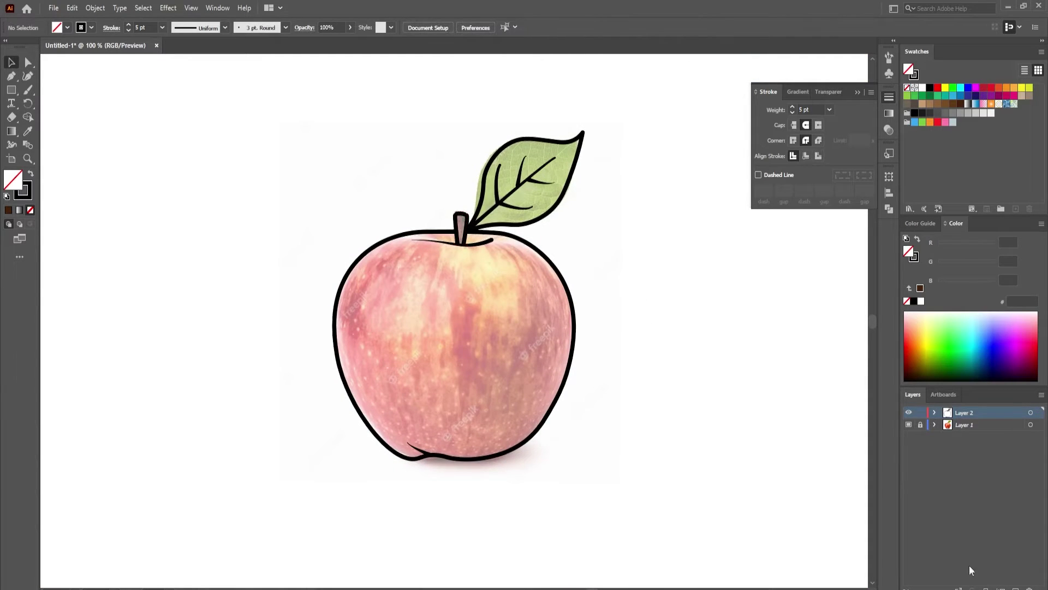
{"action": "left_click", "coordinate": [1015, 588]}
{"action": "left_click_drag", "start_coordinate": [959, 424], "coordinate": [961, 409]}
{"action": "left_click", "coordinate": [1038, 413]}
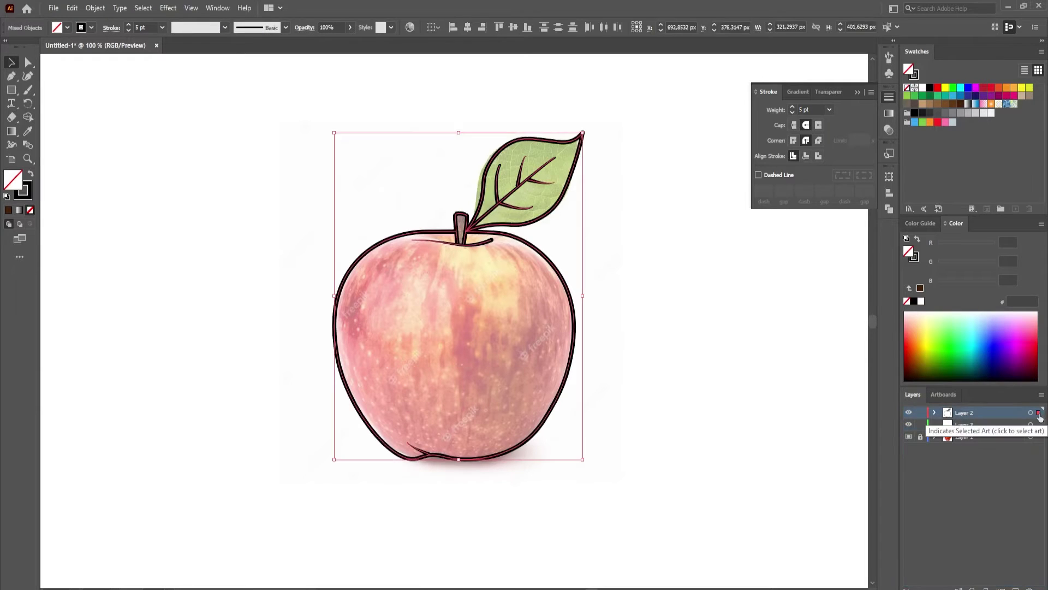
{"action": "left_click_drag", "start_coordinate": [1040, 430], "coordinate": [1039, 425]}
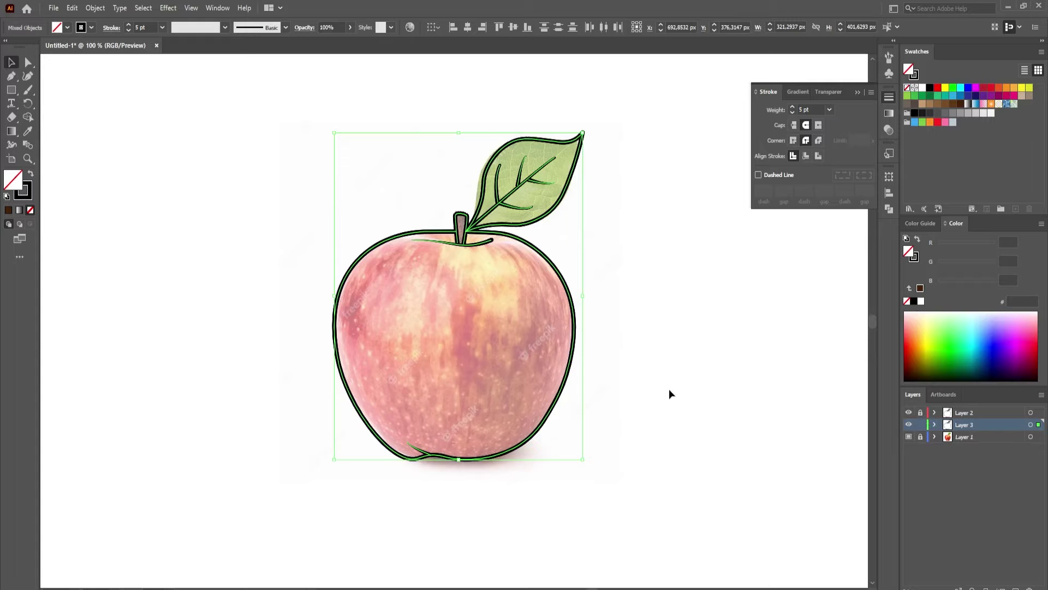
Fill the leaf with green 409644.
{"action": "left_click", "coordinate": [562, 311]}
{"action": "left_click", "coordinate": [542, 175]}
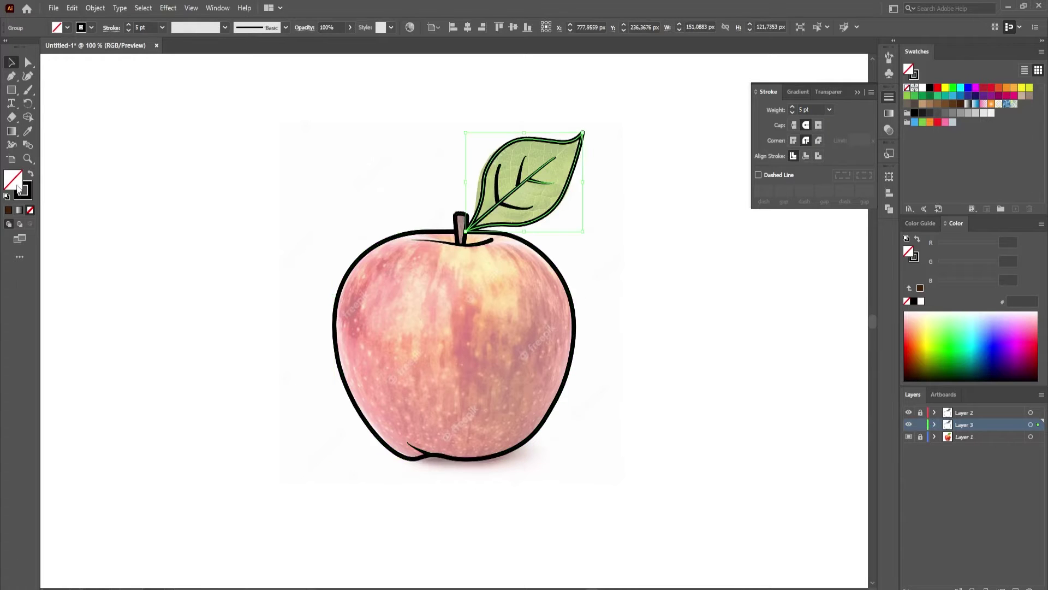
{"action": "double_click", "coordinate": [21, 189]}
{"action": "type", "text": "409644"}
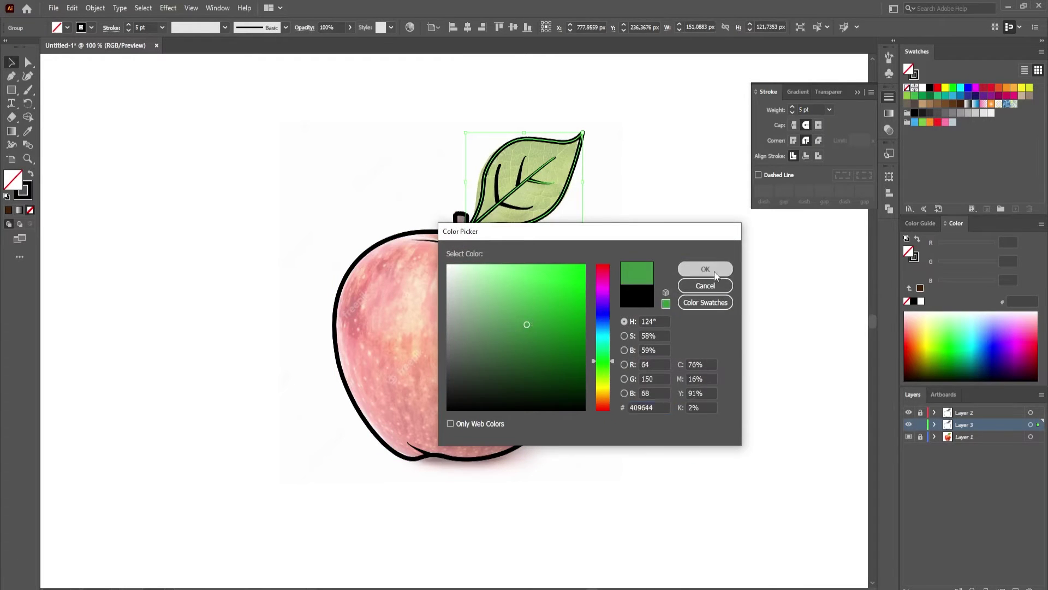
{"action": "left_click", "coordinate": [705, 268]}
{"action": "left_click", "coordinate": [626, 246]}
Fill the stem with the dark brown swatch and the apple body with the red swatch.
{"action": "left_click", "coordinate": [460, 224]}
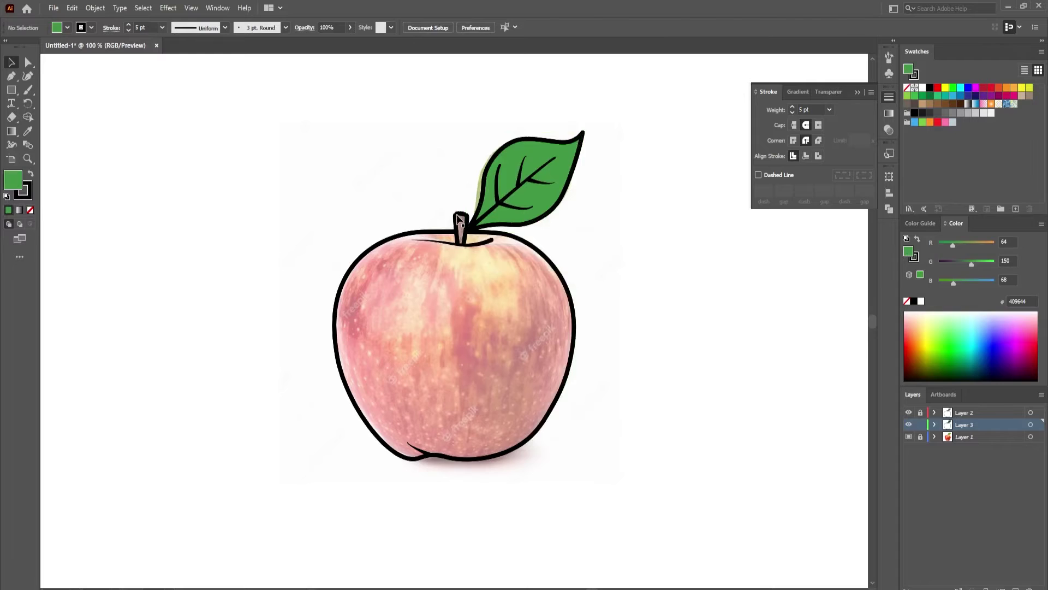
{"action": "left_click", "coordinate": [960, 103]}
{"action": "left_click", "coordinate": [569, 295]}
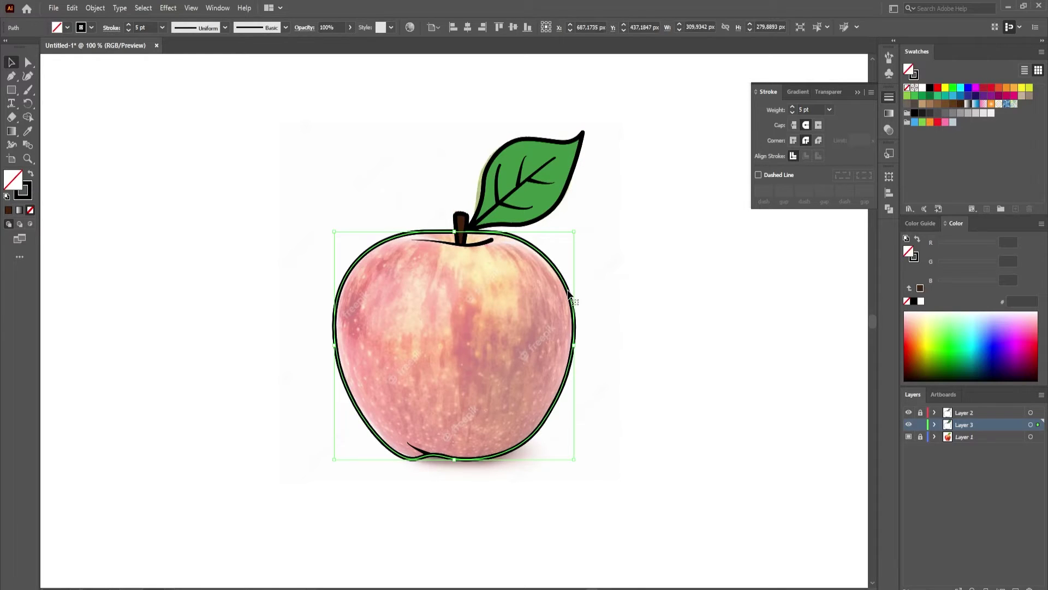
{"action": "left_click", "coordinate": [937, 88]}
{"action": "left_click", "coordinate": [621, 285]}
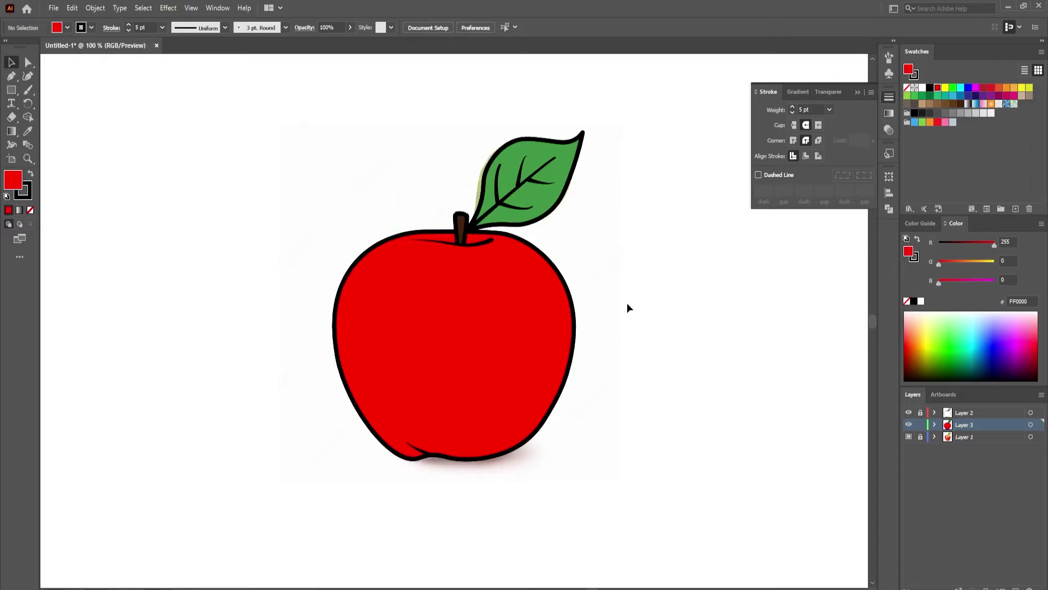
Pen-draw a closed, stroke-free shape over the apple's lower right, extending past its edge.
{"action": "scroll", "coordinate": [576, 257], "scroll_direction": "up", "scroll_amount": 3}
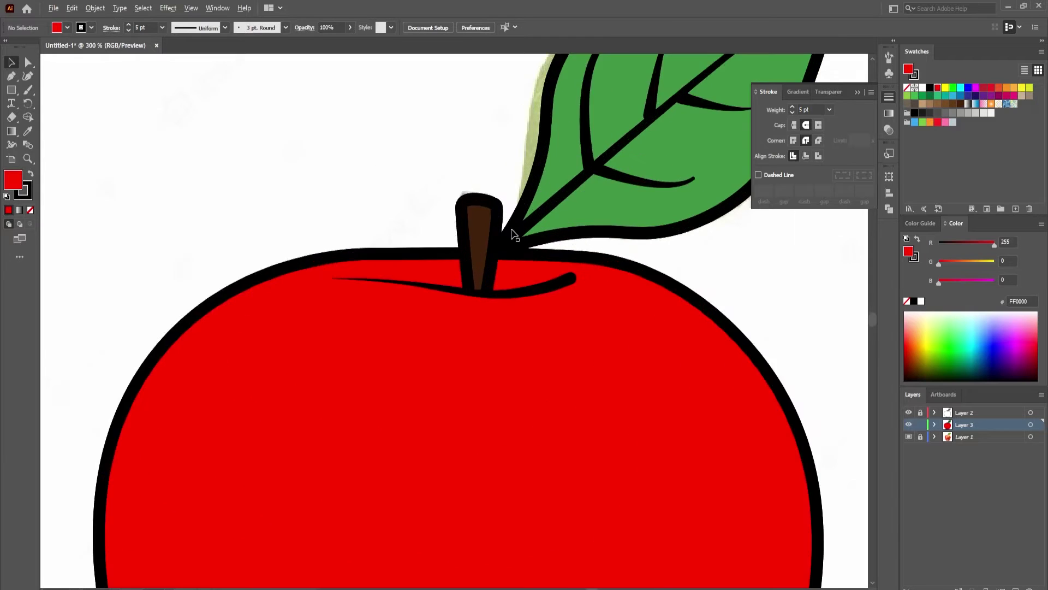
{"action": "scroll", "coordinate": [600, 273], "scroll_direction": "down", "scroll_amount": 4}
{"action": "scroll", "coordinate": [639, 295], "scroll_direction": "up", "scroll_amount": 1}
{"action": "scroll", "coordinate": [623, 296], "scroll_direction": "up", "scroll_amount": 1}
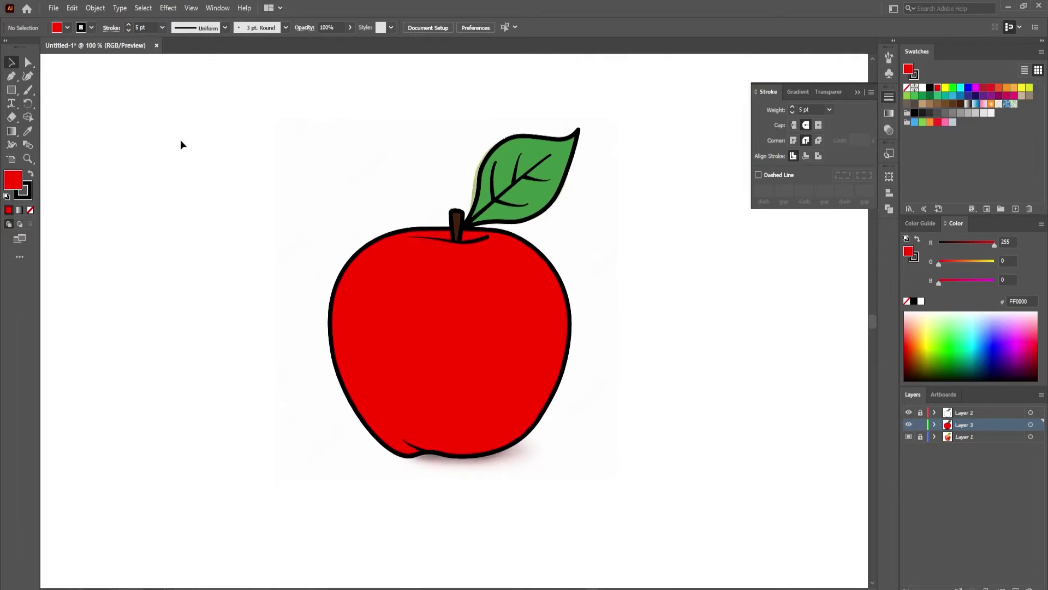
{"action": "key", "text": "p"}
{"action": "left_click", "coordinate": [342, 425]}
{"action": "left_click_drag", "start_coordinate": [481, 372], "coordinate": [506, 370]}
{"action": "left_click_drag", "start_coordinate": [583, 242], "coordinate": [585, 224]}
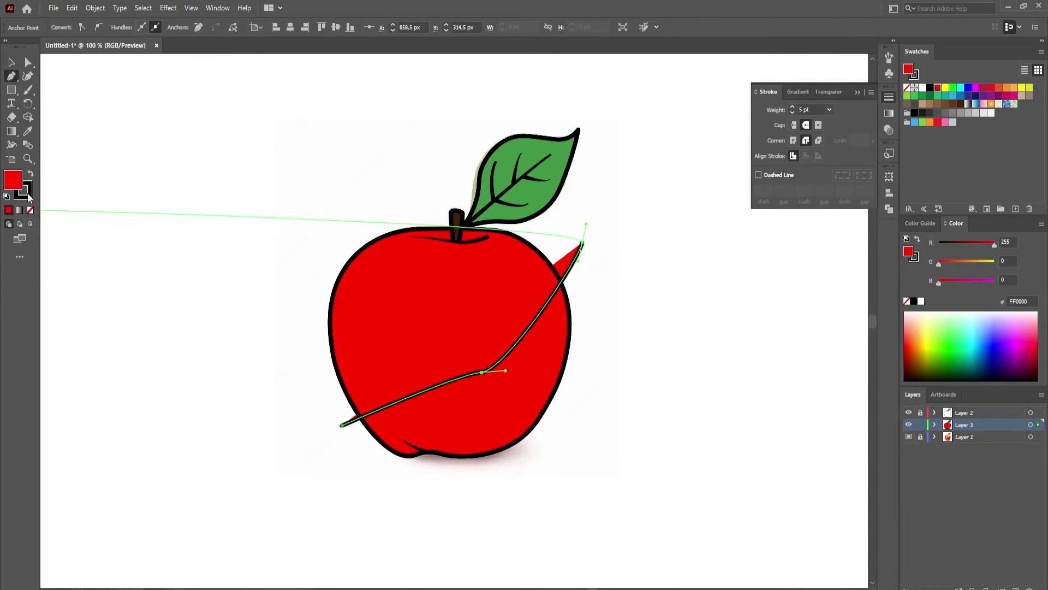
{"action": "left_click", "coordinate": [22, 190]}
{"action": "left_click", "coordinate": [30, 210]}
{"action": "left_click", "coordinate": [661, 357]}
{"action": "left_click", "coordinate": [539, 490]}
{"action": "left_click", "coordinate": [341, 425]}
{"action": "left_click_drag", "start_coordinate": [350, 512], "coordinate": [326, 503]}
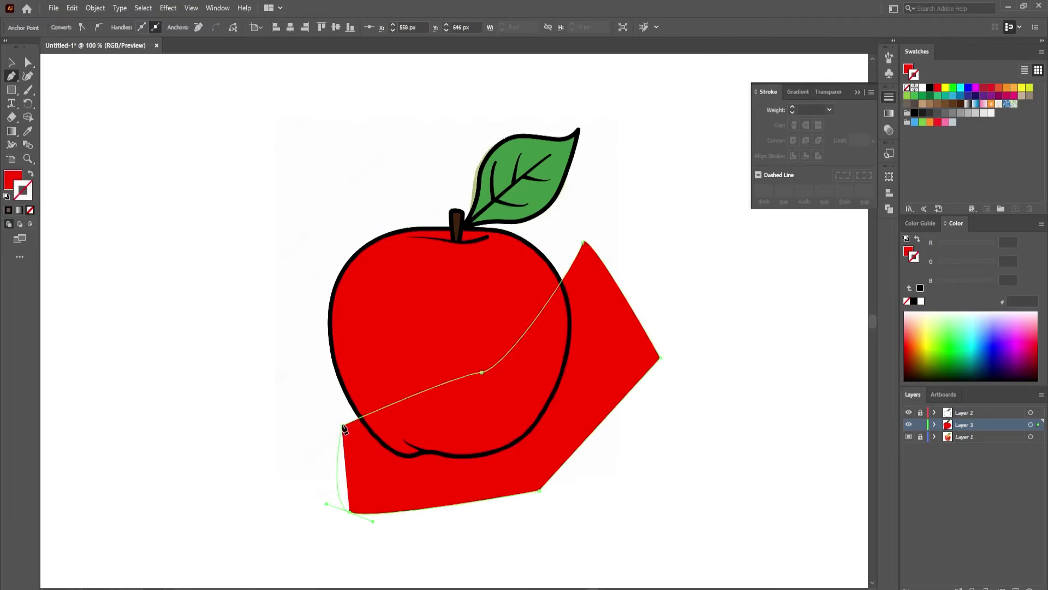
{"action": "left_click", "coordinate": [343, 424]}
Use Shape Builder on the shape and apple body to delete the part outside the apple.
{"action": "key", "text": "v"}
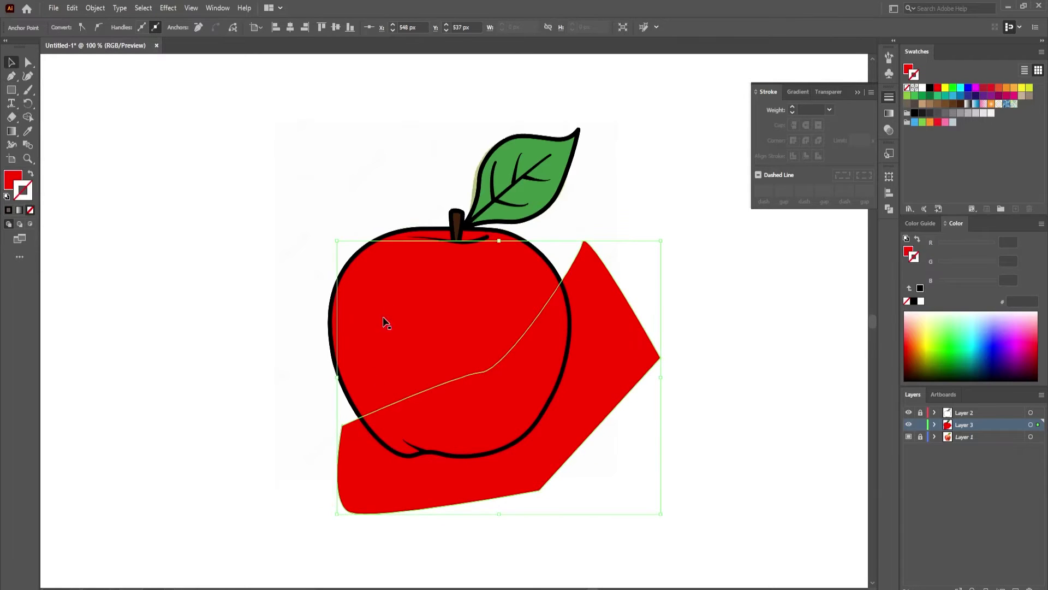
{"action": "left_click", "coordinate": [410, 243], "text": "shift"}
{"action": "key", "text": "shift+m"}
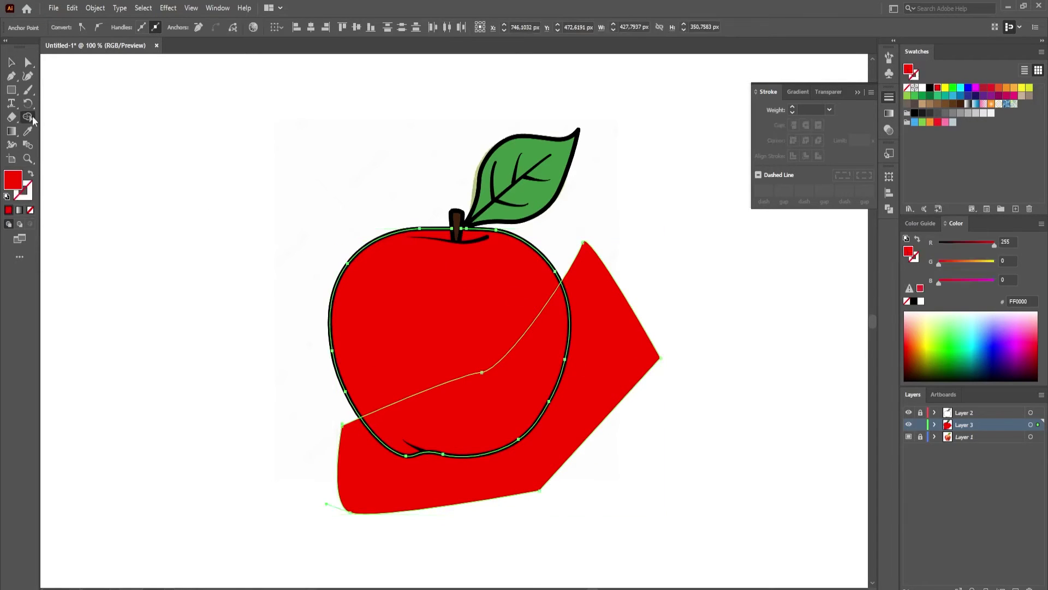
{"action": "left_click", "coordinate": [391, 493], "text": "alt"}
Try a dark red fill on the lower apple region, then undo it.
{"action": "left_click", "coordinate": [381, 261]}
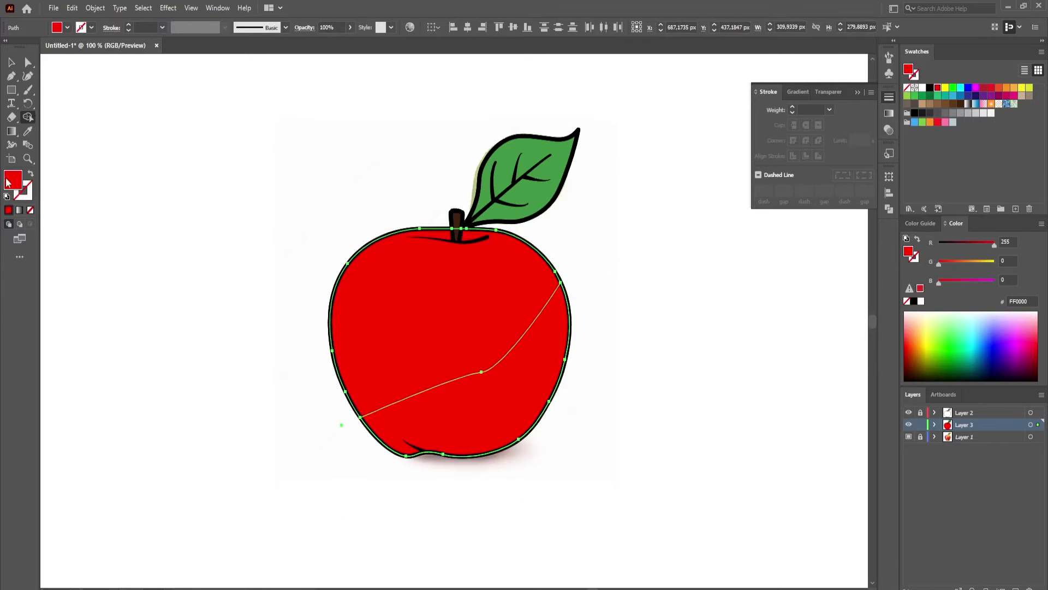
{"action": "double_click", "coordinate": [13, 179]}
{"action": "mouse_move", "coordinate": [540, 344]}
{"action": "left_mouse_down"}
{"action": "mouse_move", "coordinate": [546, 313]}
{"action": "mouse_move", "coordinate": [537, 348]}
{"action": "mouse_move", "coordinate": [531, 334]}
{"action": "left_mouse_up"}
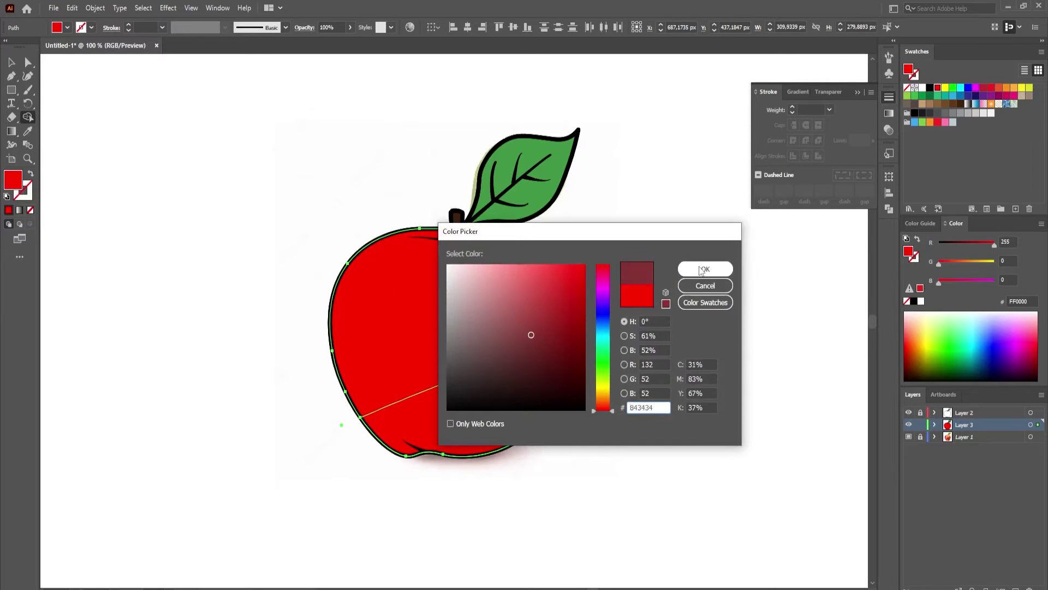
{"action": "left_click", "coordinate": [705, 269]}
{"action": "left_click", "coordinate": [511, 383]}
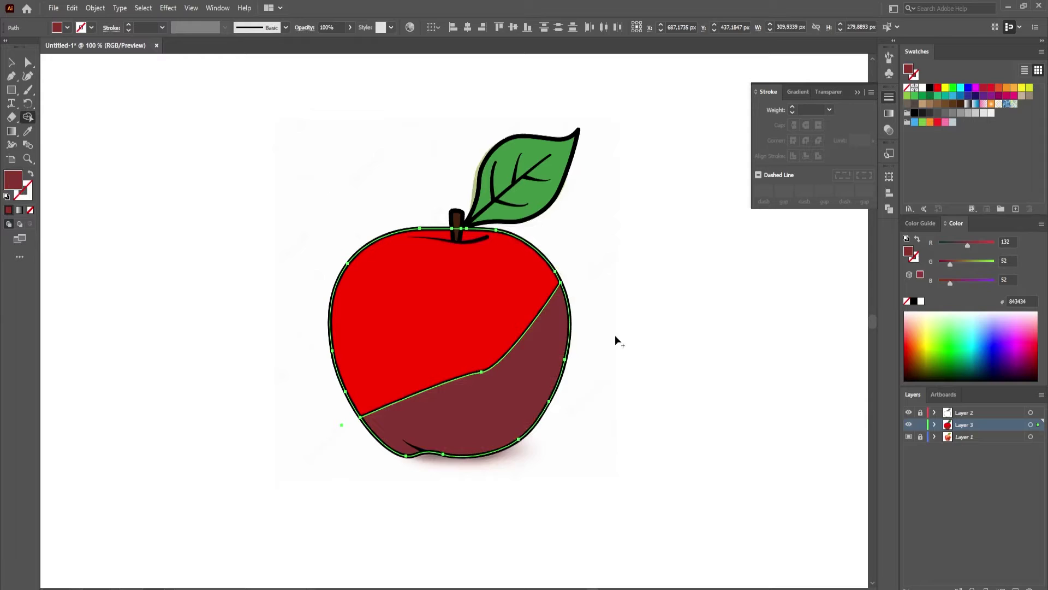
{"action": "key", "text": "ctrl+z"}
Fill the lower apple shadow region dark red 871B1B.
{"action": "key", "text": "v"}
{"action": "left_click", "coordinate": [231, 195]}
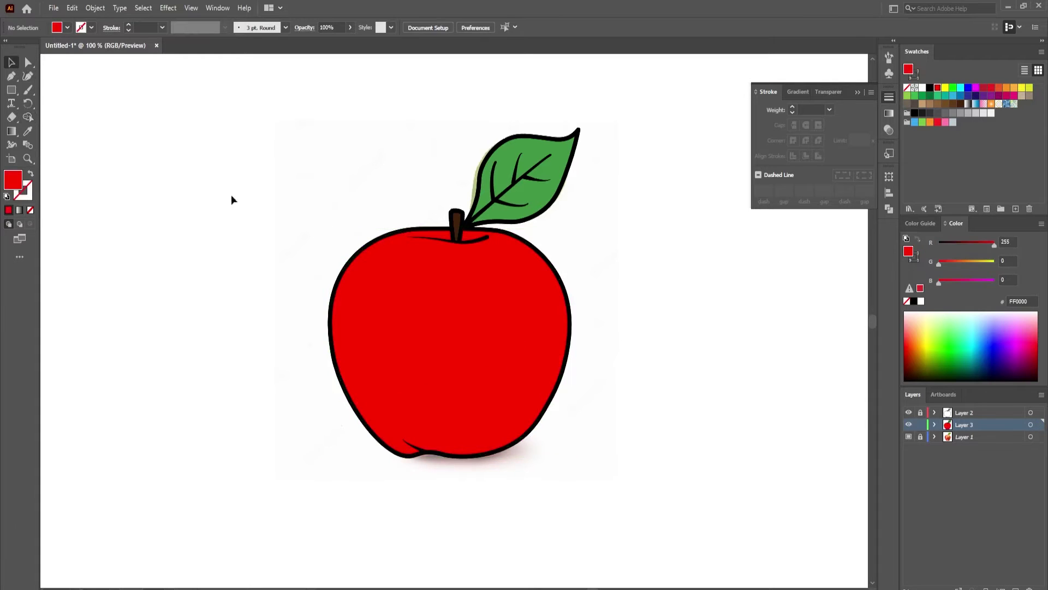
{"action": "left_click", "coordinate": [494, 404]}
{"action": "double_click", "coordinate": [17, 182]}
{"action": "type", "text": "871B1B"}
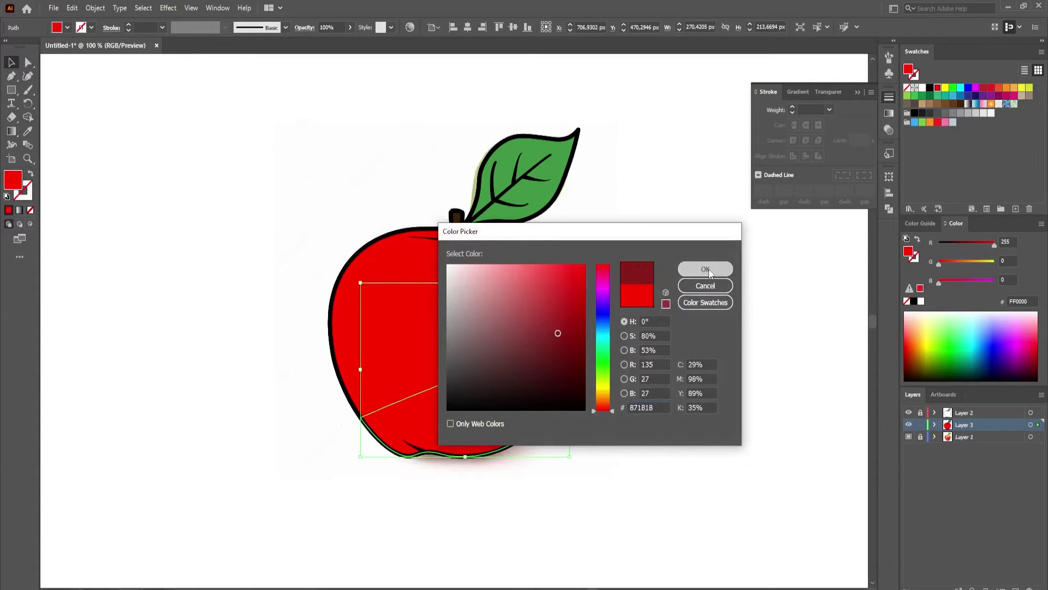
{"action": "left_click", "coordinate": [702, 269]}
{"action": "left_click", "coordinate": [647, 299]}
Bend the shadow's dividing edge into a smooth curve with the Curvature tool.
{"action": "left_click", "coordinate": [467, 393]}
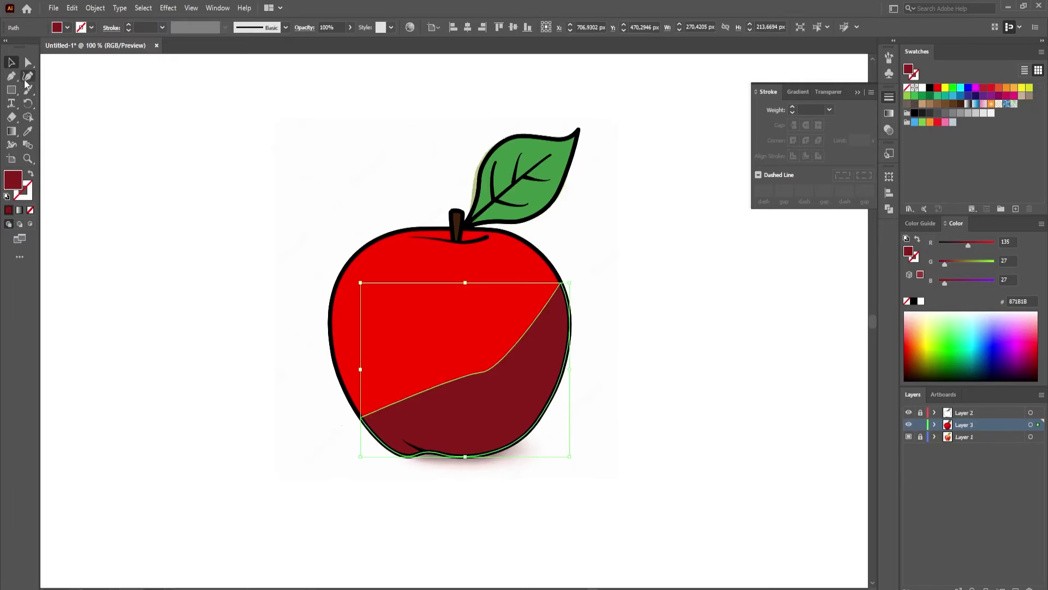
{"action": "left_click", "coordinate": [27, 76]}
{"action": "left_click_drag", "start_coordinate": [430, 391], "coordinate": [435, 426]}
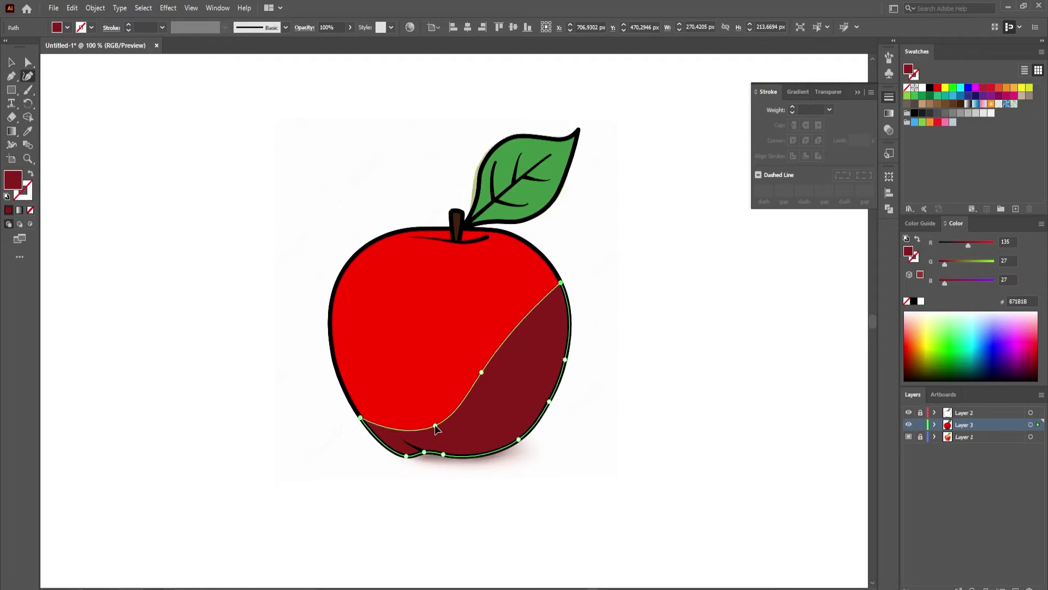
{"action": "key", "text": "v"}
{"action": "left_click", "coordinate": [624, 312]}
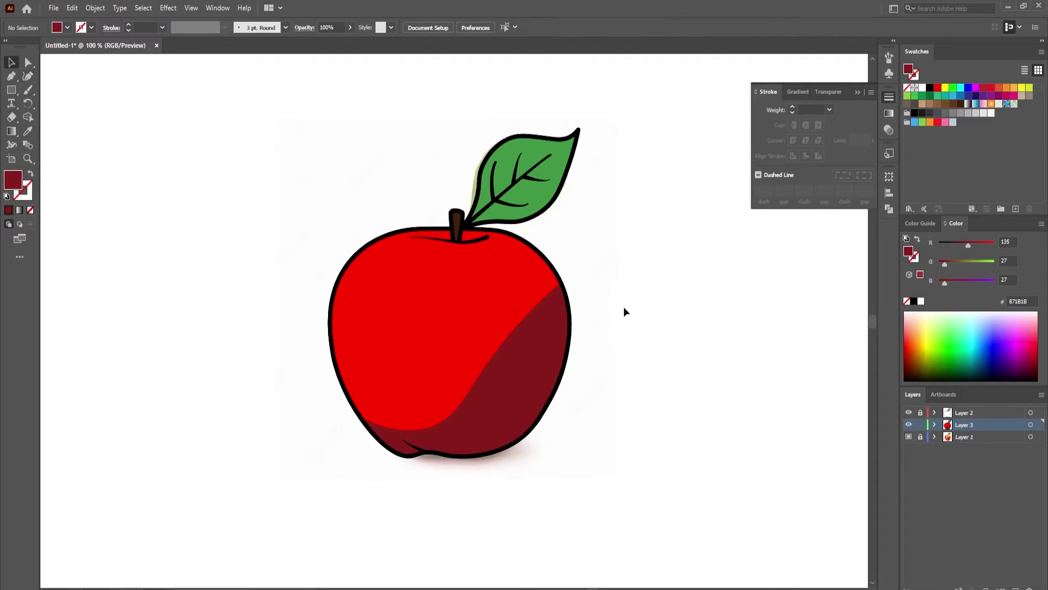
Pen-draw a closed highlight shape over the apple's top-left edge, extending outside it.
{"action": "key", "text": "p"}
{"action": "left_click", "coordinate": [305, 352]}
{"action": "left_click", "coordinate": [334, 287]}
{"action": "left_click", "coordinate": [370, 267]}
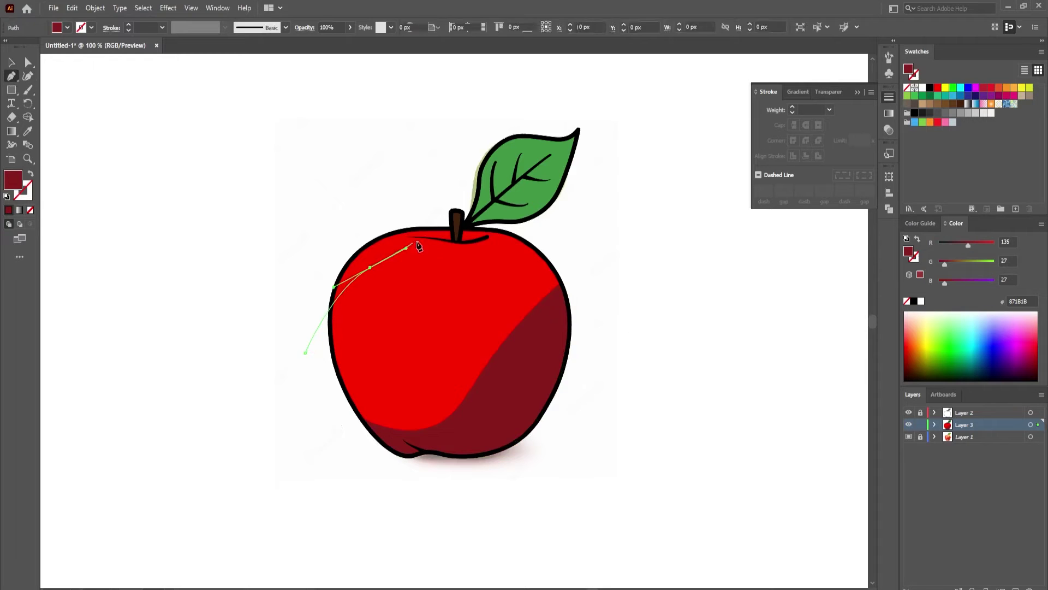
{"action": "left_click", "coordinate": [407, 248]}
{"action": "left_click", "coordinate": [424, 237]}
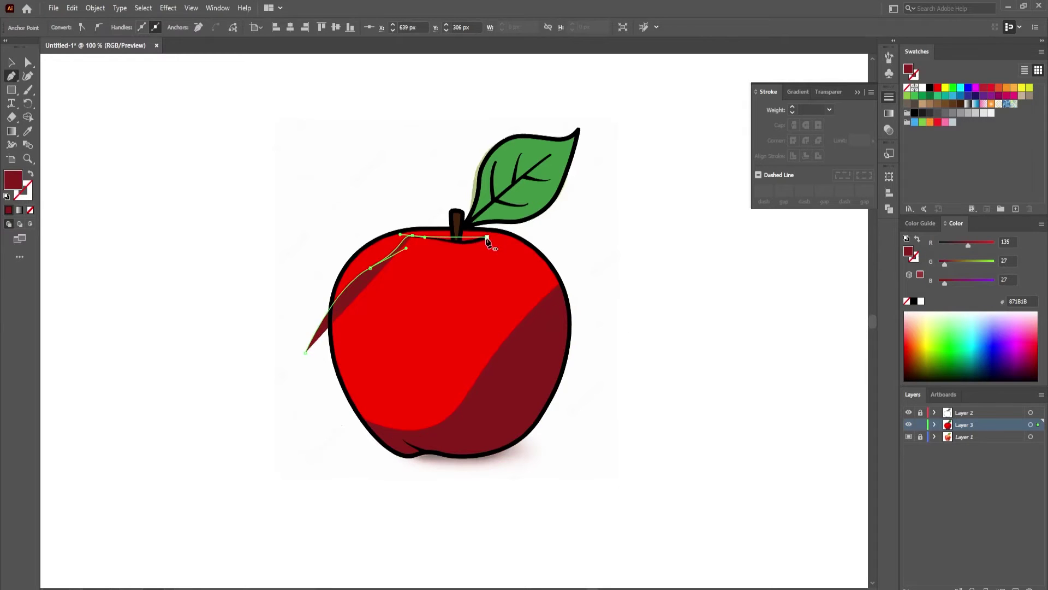
{"action": "left_click", "coordinate": [480, 244]}
{"action": "left_click", "coordinate": [509, 228]}
{"action": "left_click", "coordinate": [389, 194]}
{"action": "left_click", "coordinate": [293, 264]}
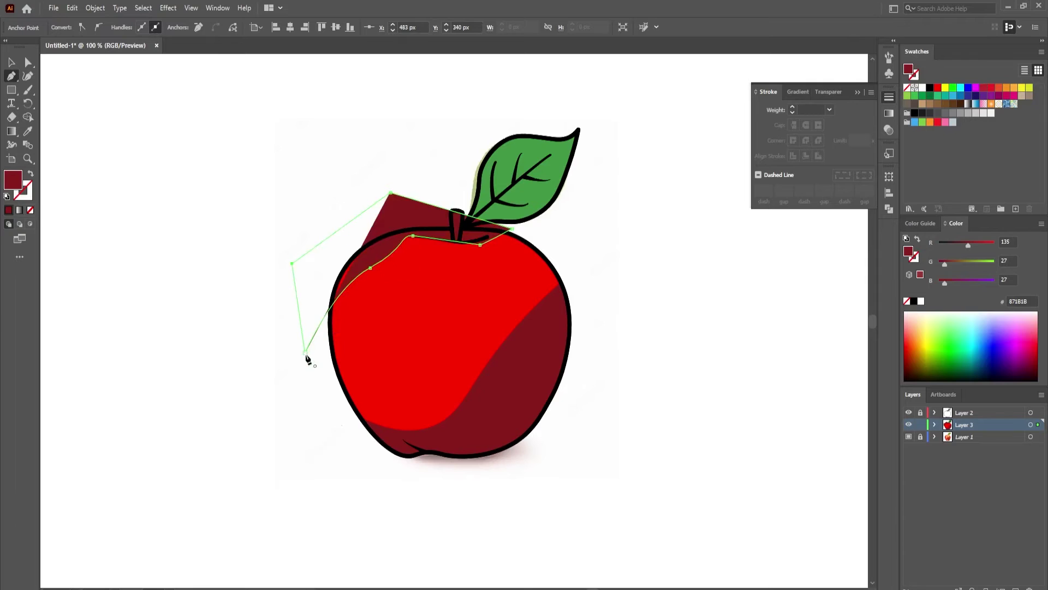
{"action": "left_click", "coordinate": [305, 352]}
Use Shape Builder with the apple outline to delete the highlight's part outside the apple.
{"action": "key", "text": "v"}
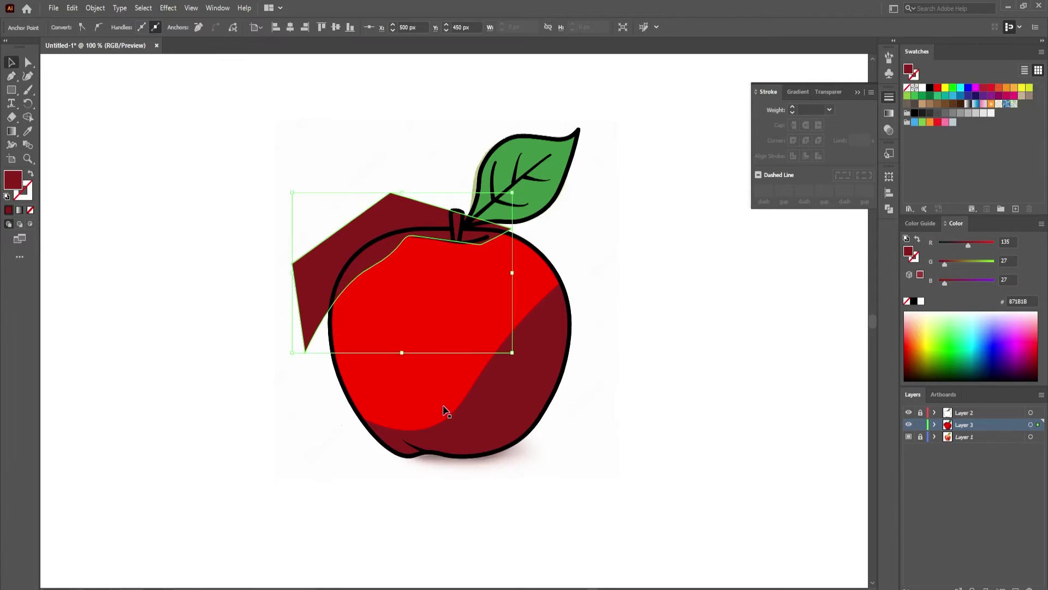
{"action": "left_click", "coordinate": [443, 406], "text": "shift"}
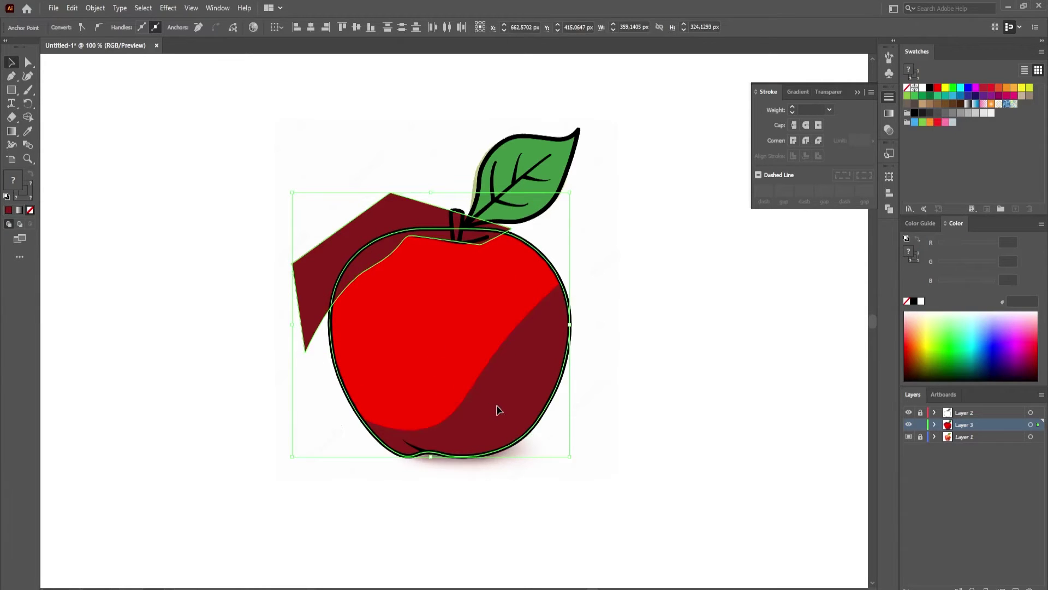
{"action": "left_click", "coordinate": [28, 116]}
{"action": "left_click", "coordinate": [325, 271], "text": "alt"}
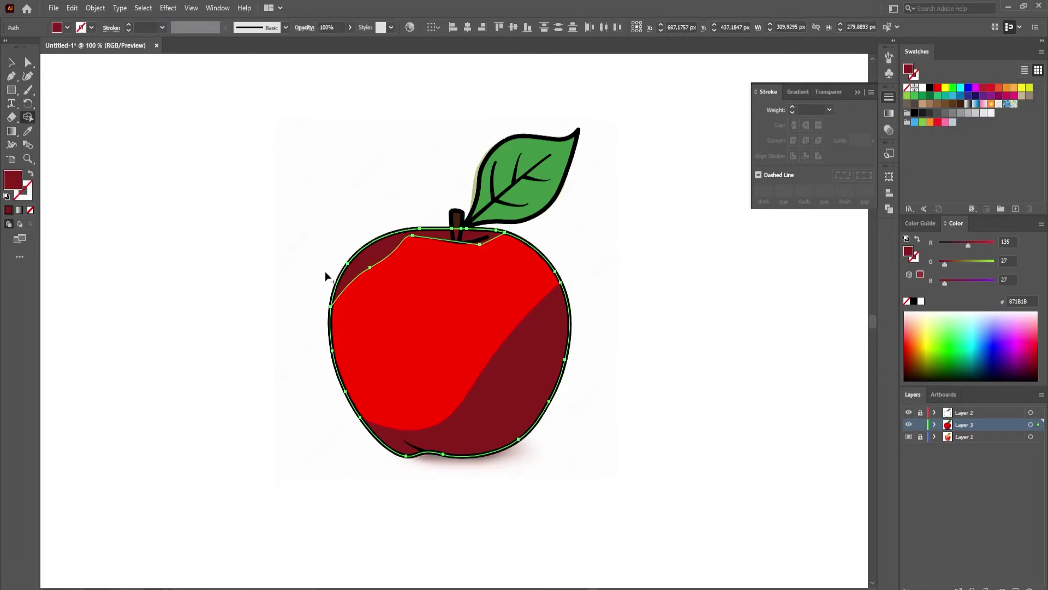
{"action": "key", "text": "v"}
{"action": "left_click", "coordinate": [245, 223]}
Recolour the top-left sliver a lighter pinkish red, AA6565.
{"action": "left_click", "coordinate": [376, 246]}
{"action": "double_click", "coordinate": [16, 183]}
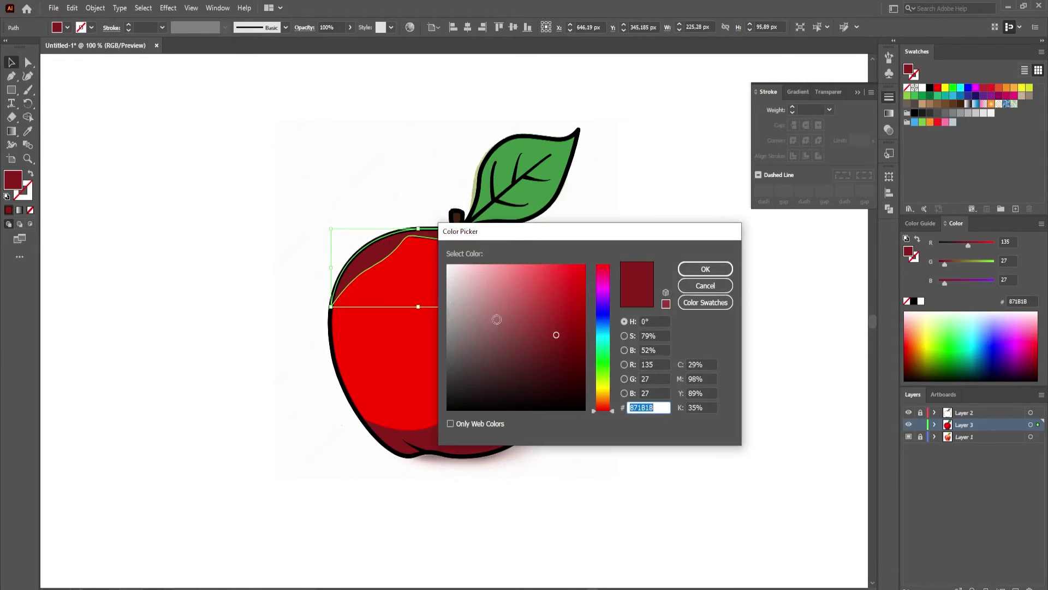
{"action": "left_click", "coordinate": [503, 313]}
{"action": "left_click", "coordinate": [705, 268]}
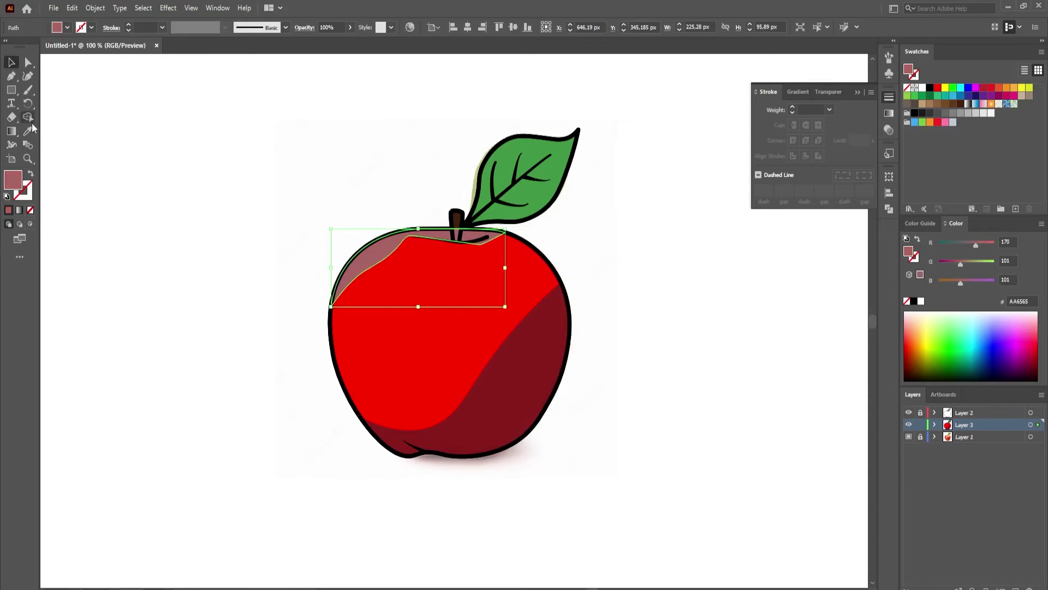
Smooth and move the highlight's anchors with the Curvature tool so it tapers beside the stem.
{"action": "left_click", "coordinate": [27, 76]}
{"action": "scroll", "coordinate": [428, 268], "scroll_direction": "up", "scroll_amount": 1}
{"action": "scroll", "coordinate": [427, 267], "scroll_direction": "up", "scroll_amount": 1}
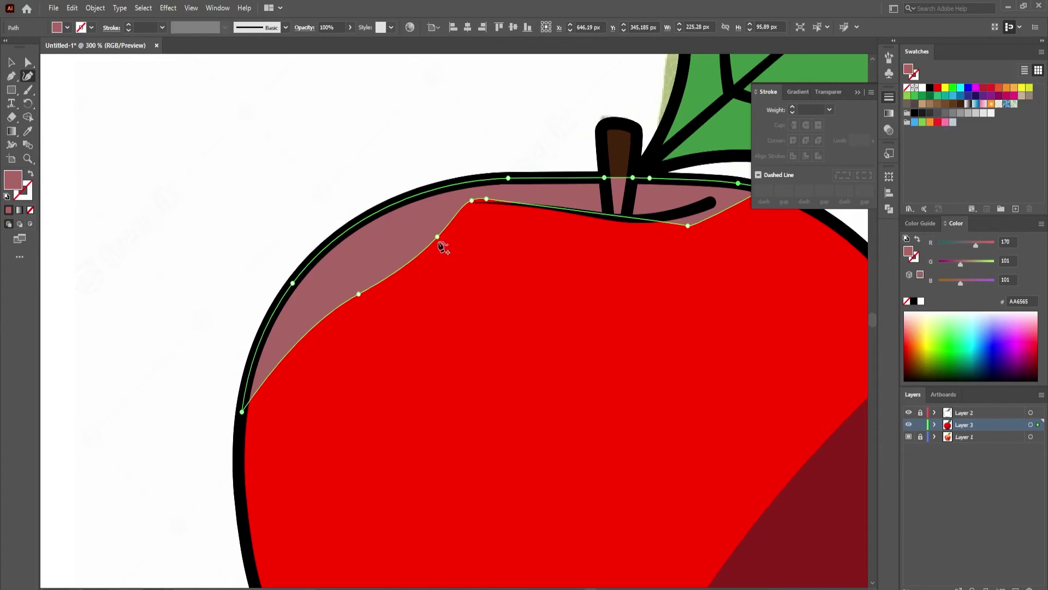
{"action": "double_click", "coordinate": [484, 201]}
{"action": "left_click_drag", "start_coordinate": [471, 201], "coordinate": [468, 204]}
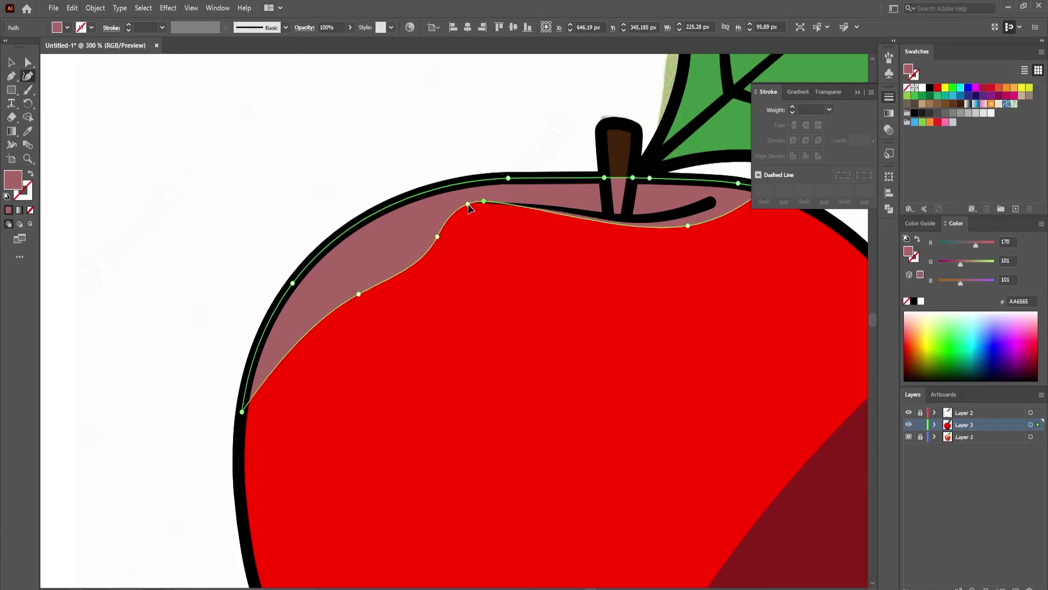
{"action": "mouse_move", "coordinate": [707, 258]}
{"action": "left_mouse_down"}
{"action": "mouse_move", "coordinate": [596, 311]}
{"action": "mouse_move", "coordinate": [586, 264]}
{"action": "left_mouse_up"}
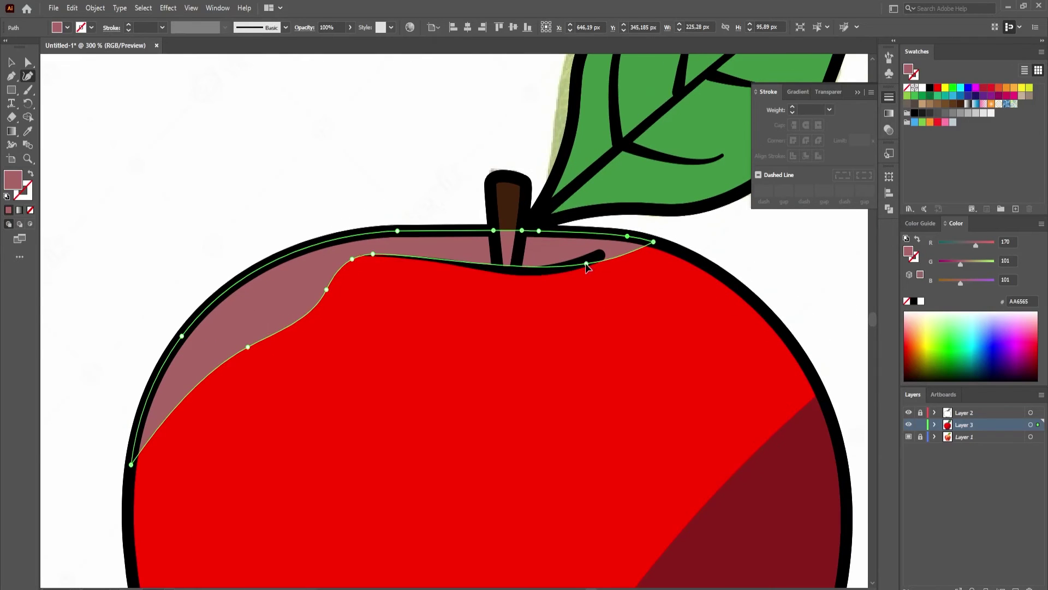
{"action": "left_click", "coordinate": [506, 269]}
{"action": "left_click_drag", "start_coordinate": [649, 246], "coordinate": [631, 243]}
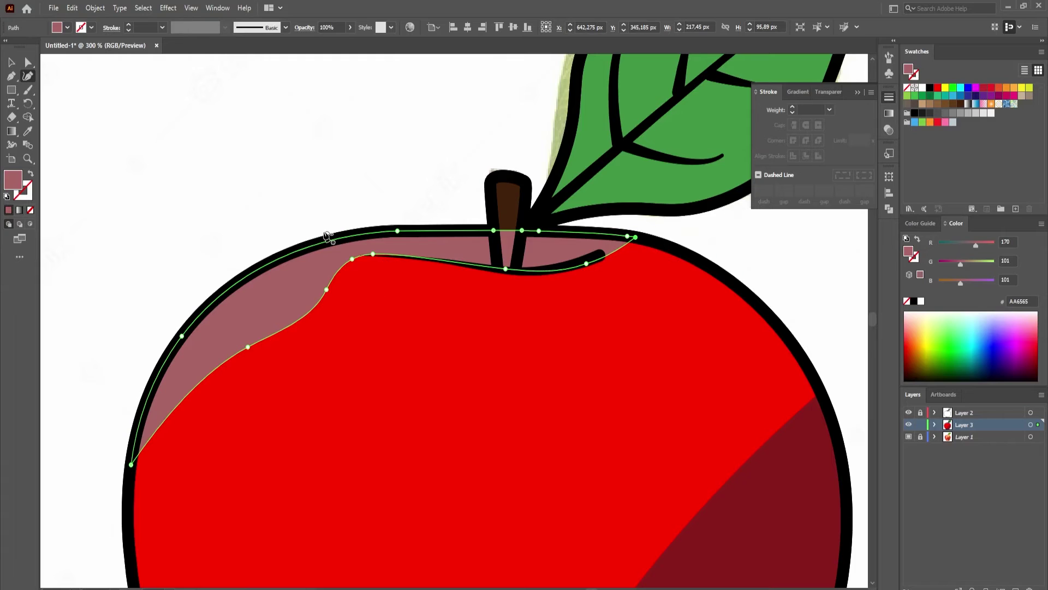
{"action": "key", "text": "v"}
{"action": "left_click", "coordinate": [319, 205]}
Check the reshaped highlight, deselect it, and bring the leaf and apple top into view.
{"action": "scroll", "coordinate": [318, 206], "scroll_direction": "down", "scroll_amount": 3}
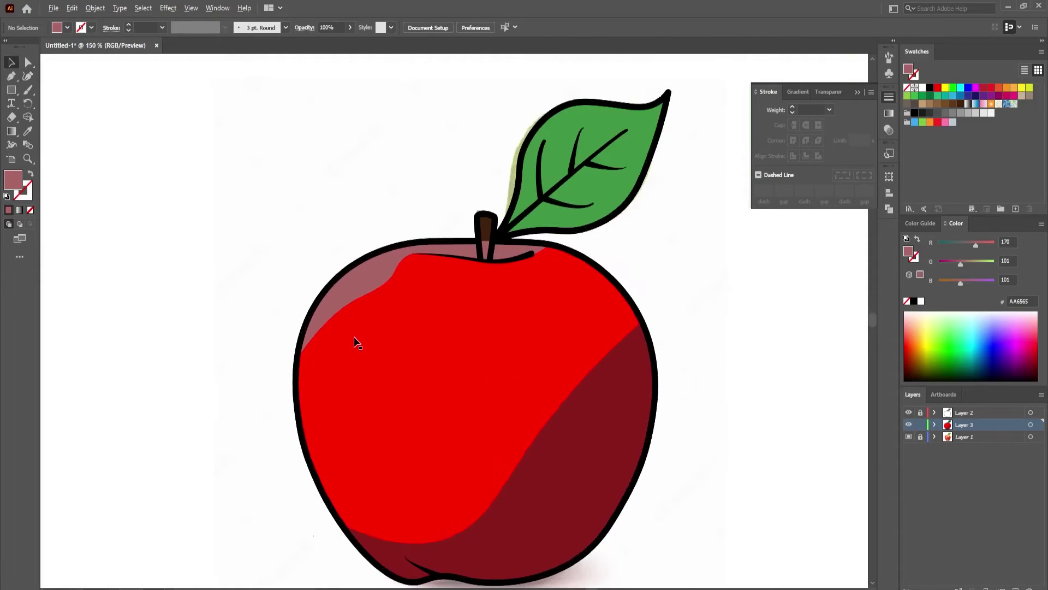
{"action": "scroll", "coordinate": [356, 344], "scroll_direction": "up", "scroll_amount": 2}
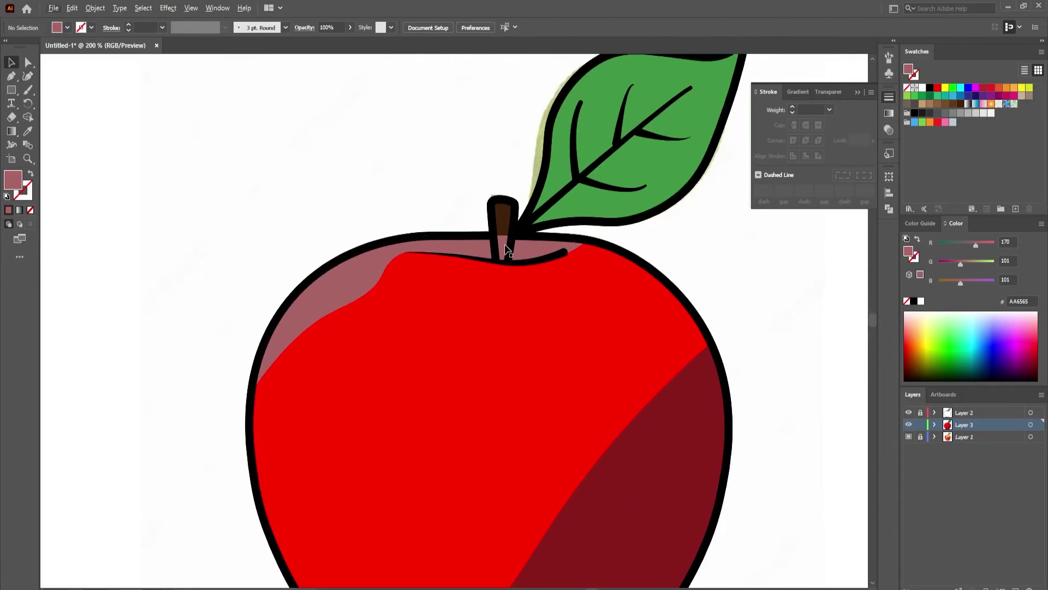
{"action": "left_click", "coordinate": [505, 247]}
{"action": "left_click", "coordinate": [474, 252]}
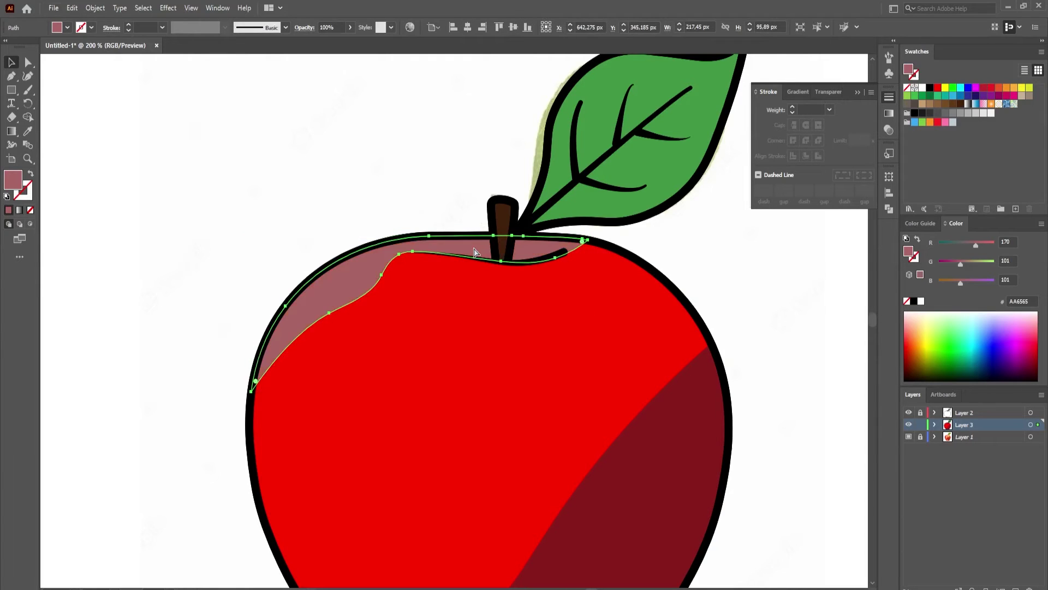
{"action": "left_click", "coordinate": [460, 161]}
{"action": "scroll", "coordinate": [676, 276], "scroll_direction": "down", "scroll_amount": 1}
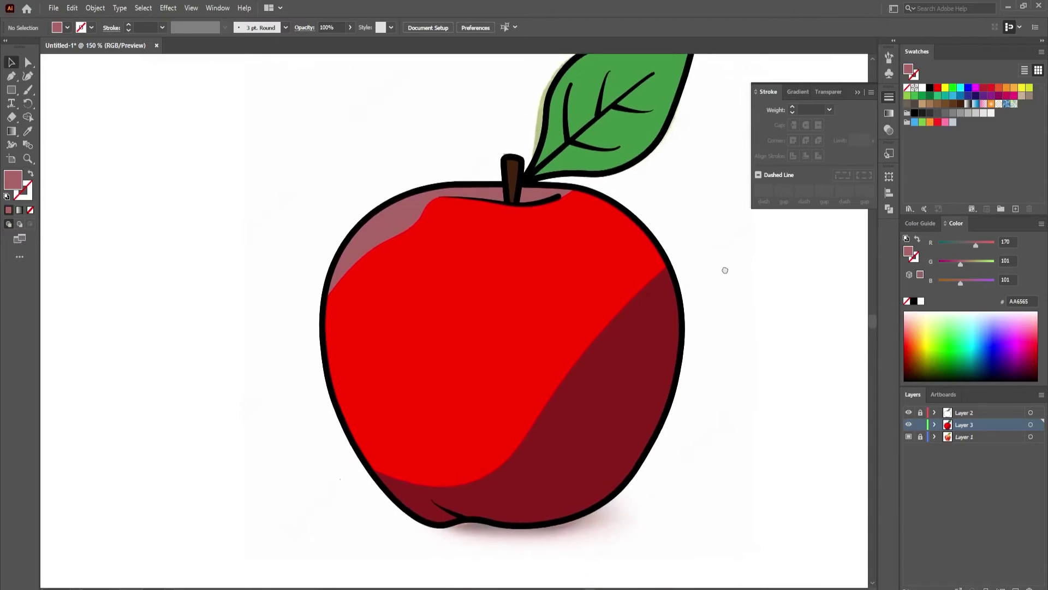
{"action": "mouse_move", "coordinate": [723, 269]}
{"action": "left_mouse_down"}
{"action": "mouse_move", "coordinate": [639, 367]}
{"action": "mouse_move", "coordinate": [602, 385]}
{"action": "left_mouse_up"}
Draw a shape from the leaf base over its right half and fill it dark green 40632E.
{"action": "left_click", "coordinate": [11, 76]}
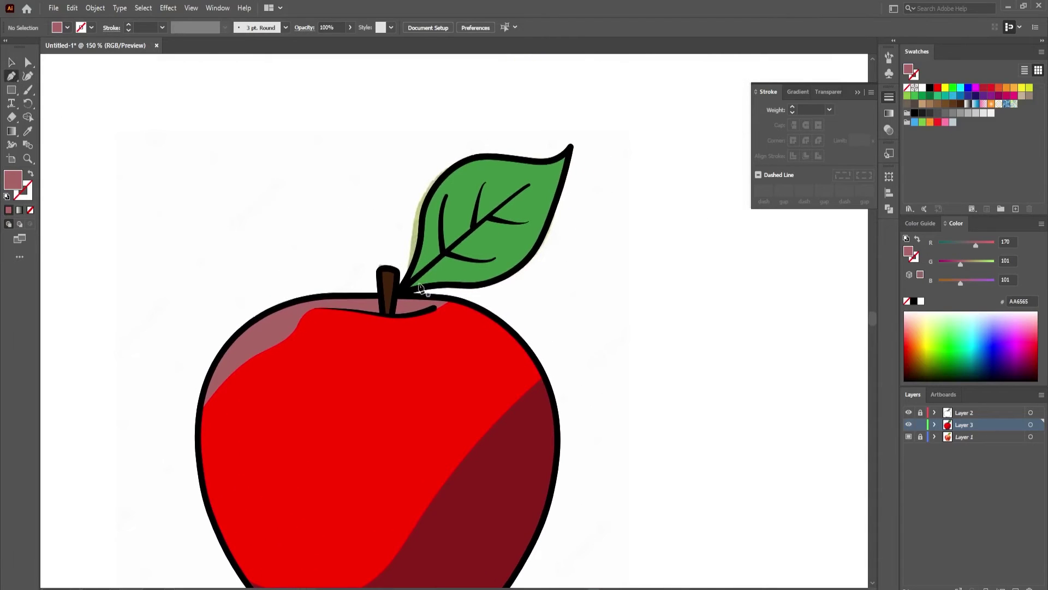
{"action": "left_click", "coordinate": [405, 287]}
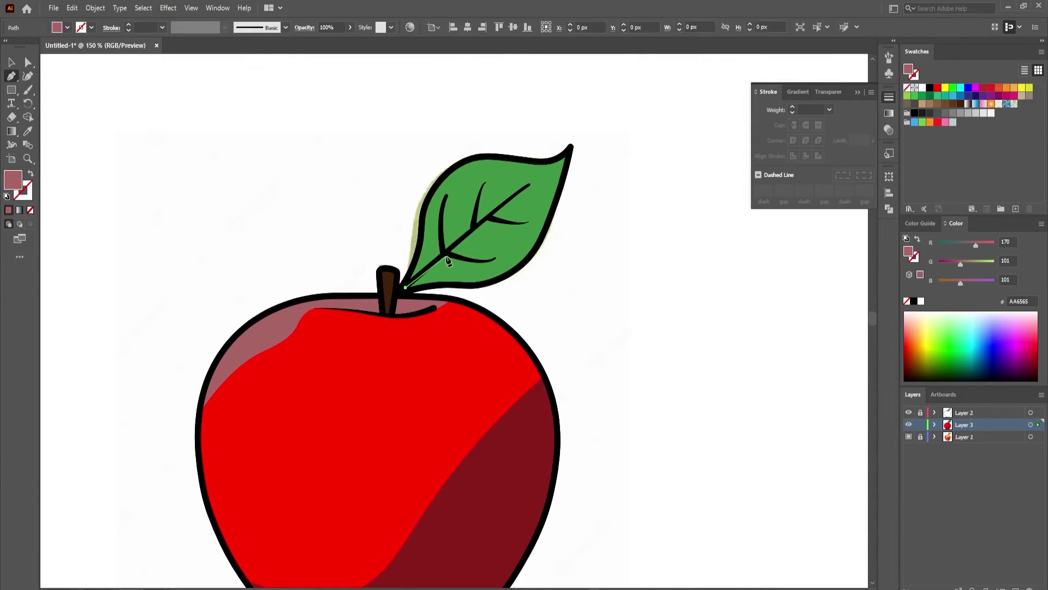
{"action": "left_click", "coordinate": [583, 137]}
{"action": "left_click", "coordinate": [578, 247]}
{"action": "left_click", "coordinate": [507, 298]}
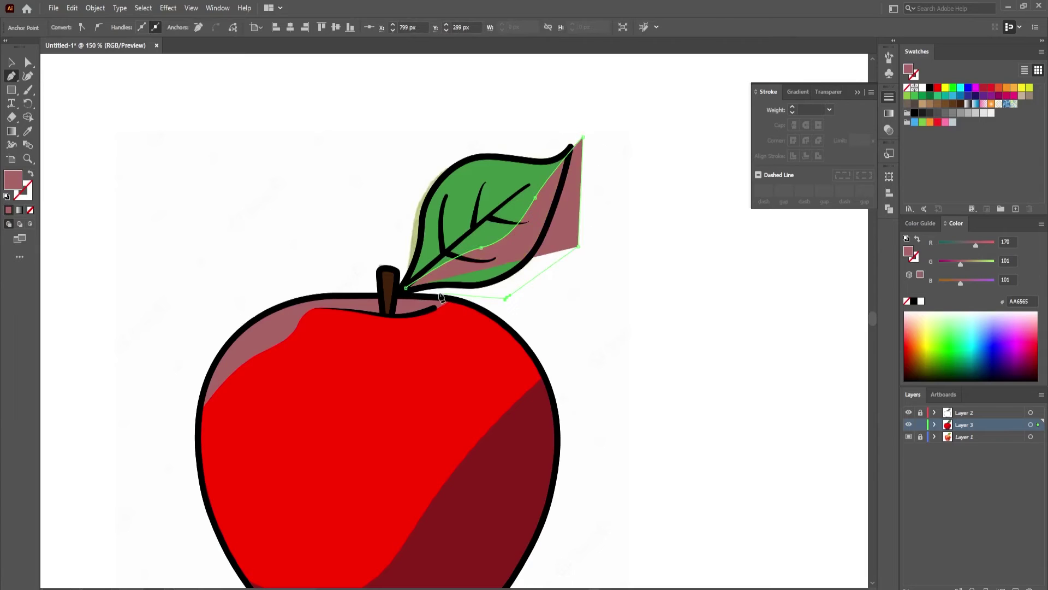
{"action": "left_click", "coordinate": [406, 288]}
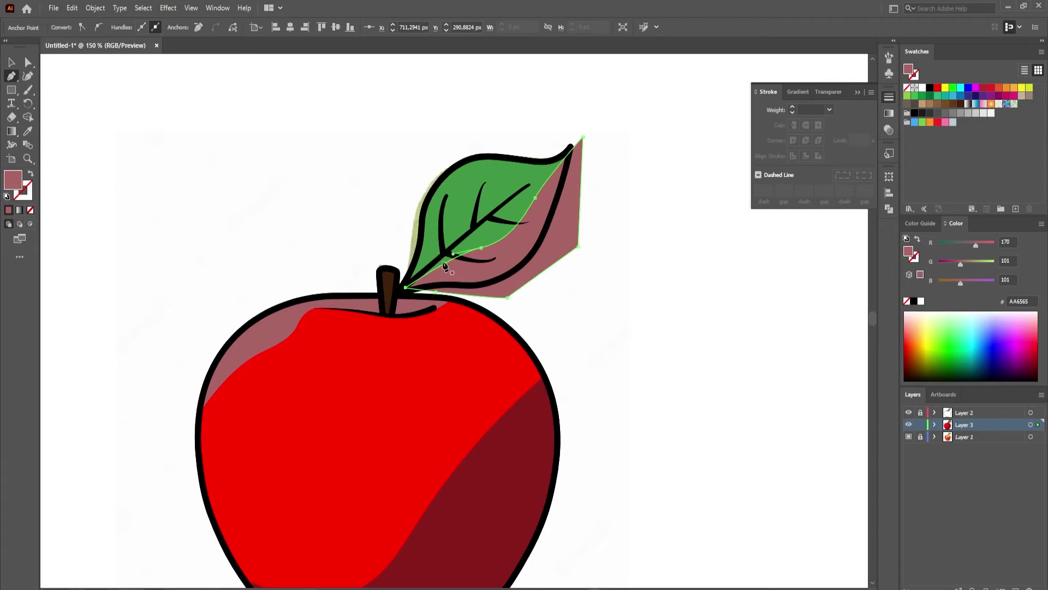
{"action": "left_click", "coordinate": [517, 346]}
{"action": "left_click", "coordinate": [705, 269]}
{"action": "left_click", "coordinate": [633, 234]}
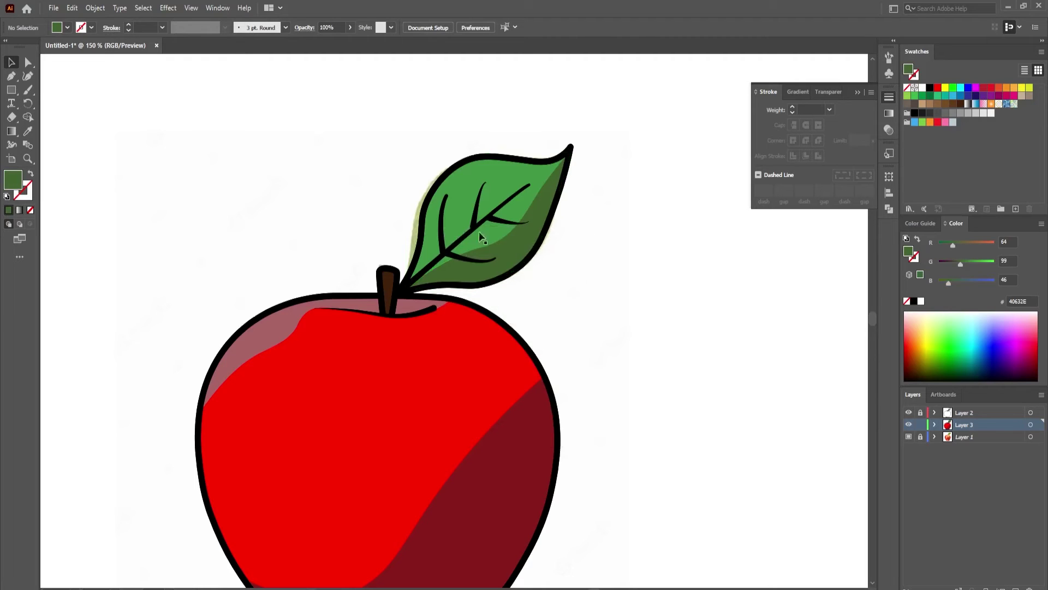
Pen-draw a closed shape along the leaf's upper-left edge, extending above the leaf.
{"action": "key", "text": "p"}
{"action": "left_click_drag", "start_coordinate": [405, 236], "coordinate": [416, 176]}
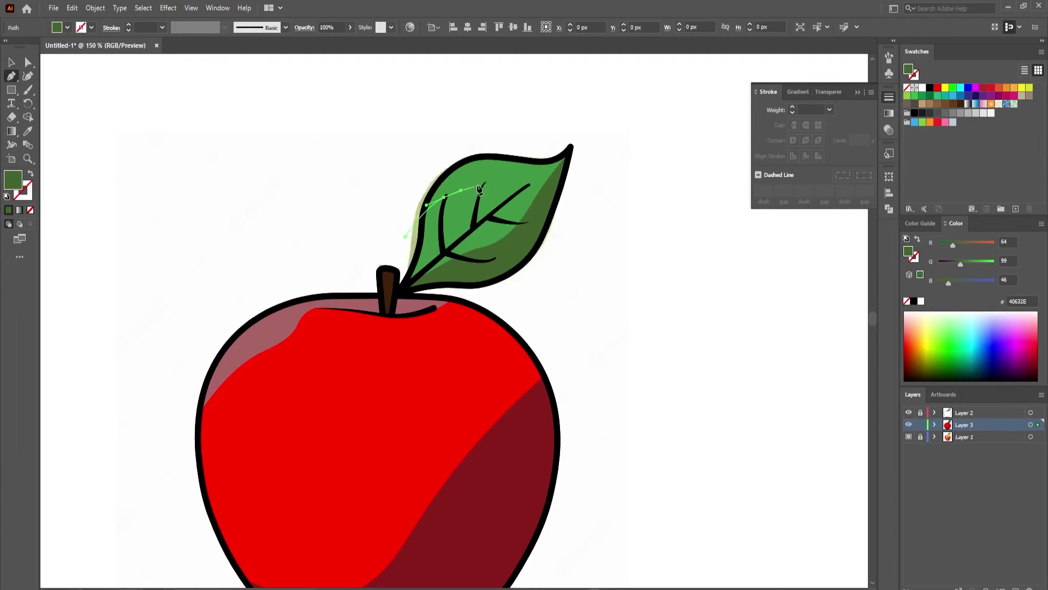
{"action": "left_click_drag", "start_coordinate": [498, 174], "coordinate": [545, 143]}
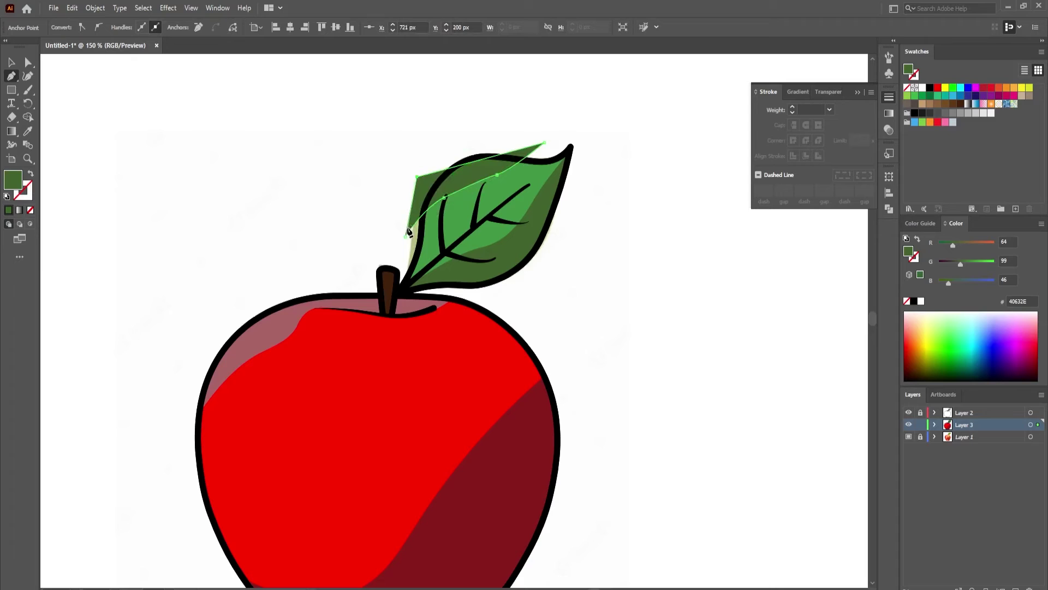
{"action": "left_click", "coordinate": [448, 130]}
{"action": "left_click", "coordinate": [398, 176]}
{"action": "left_click", "coordinate": [406, 237]}
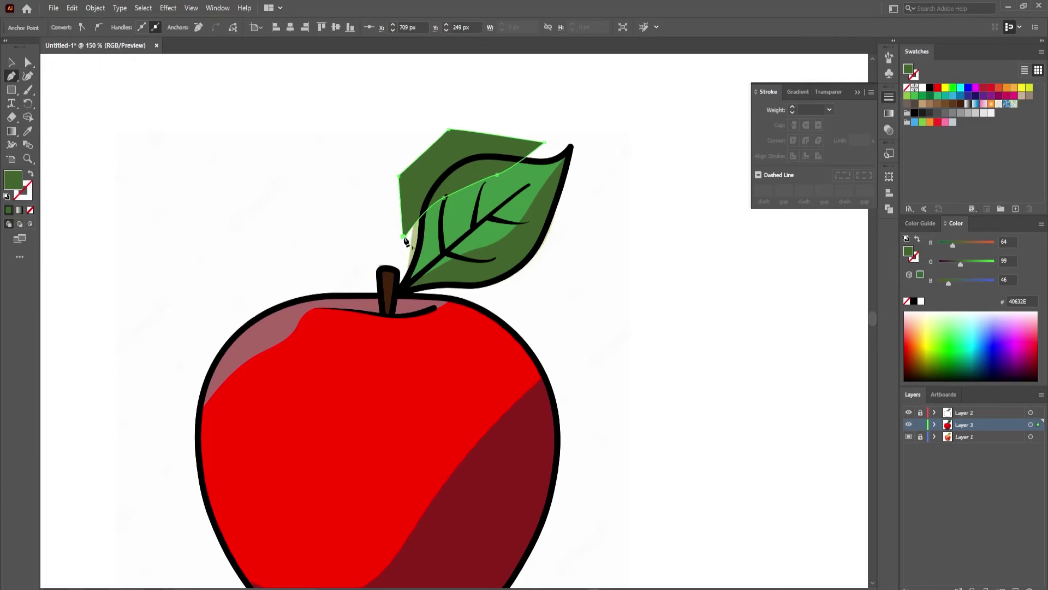
Use Shape Builder with the leaf to remove the shape's parts outside the leaf.
{"action": "key", "text": "v"}
{"action": "left_click", "coordinate": [475, 229], "text": "shift"}
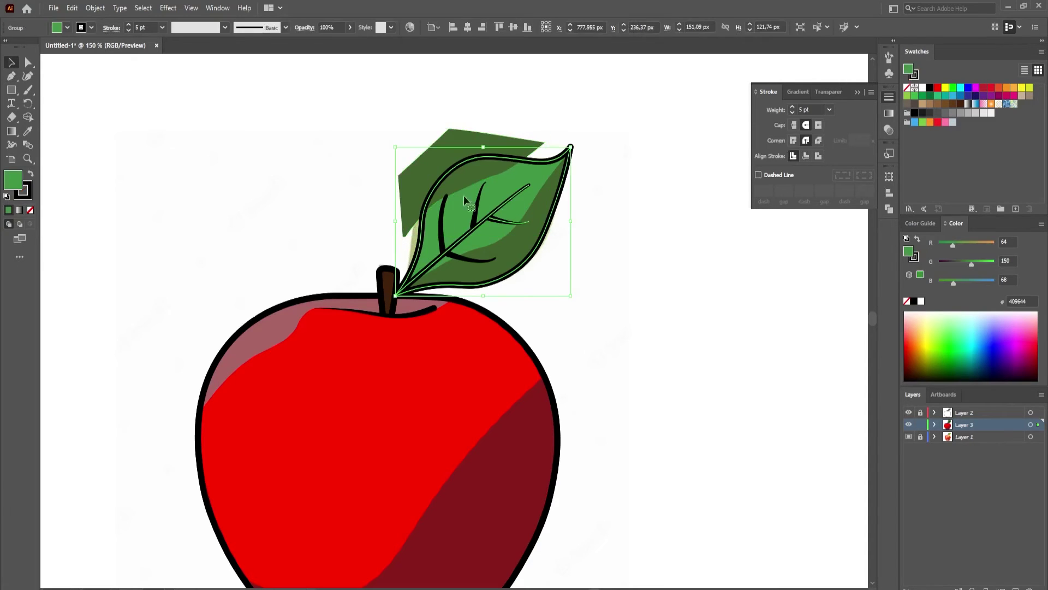
{"action": "key", "text": "shift+m"}
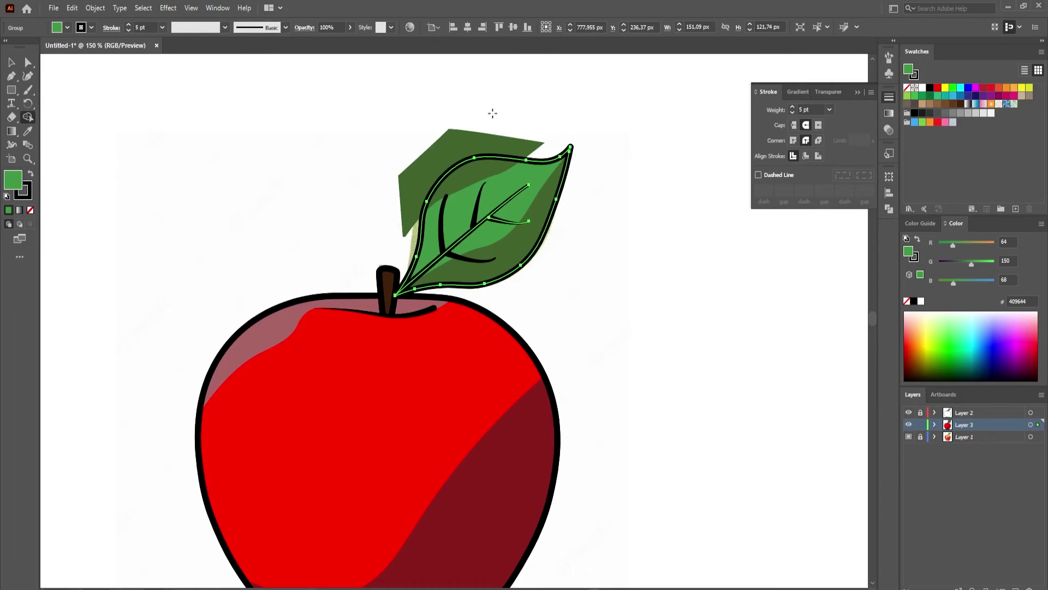
{"action": "key", "text": "v"}
{"action": "left_click", "coordinate": [502, 192]}
{"action": "left_click", "coordinate": [508, 191], "text": "shift"}
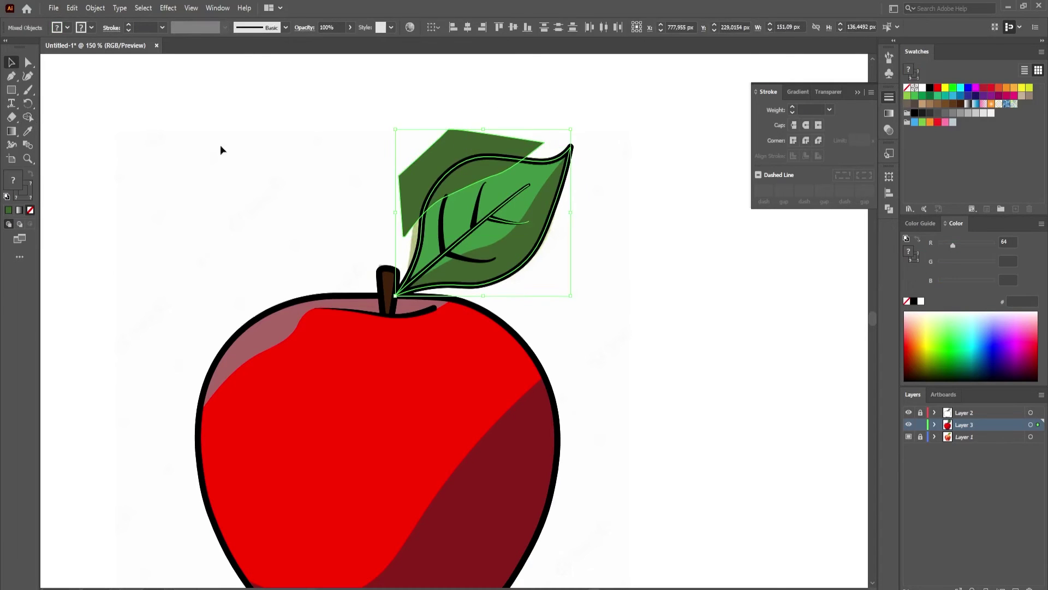
{"action": "key", "text": "shift+m"}
{"action": "left_click", "coordinate": [456, 143], "text": "alt"}
Fill the trimmed leaf piece light green 90C671.
{"action": "key", "text": "v"}
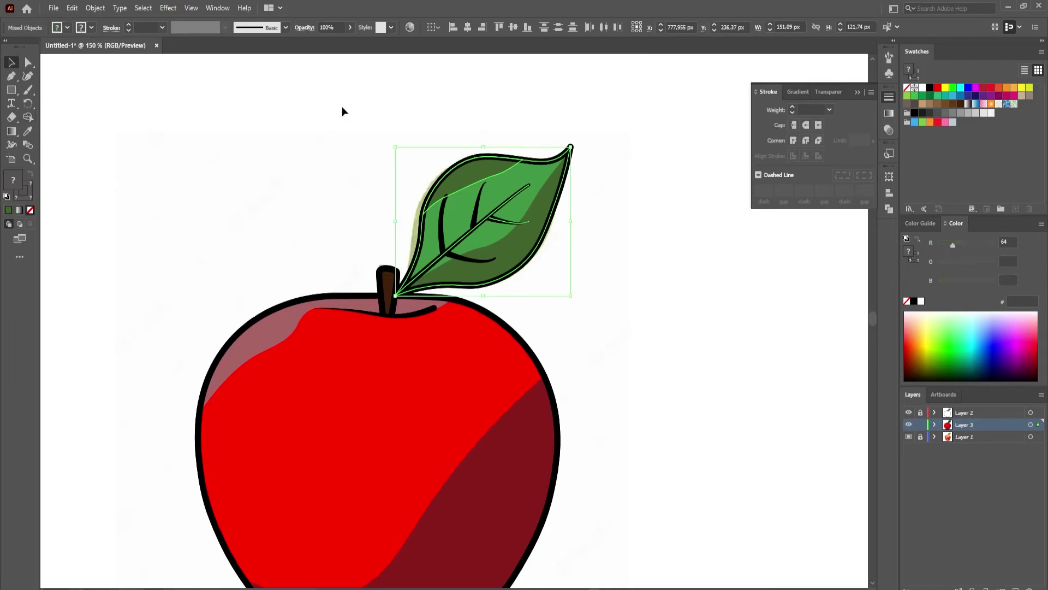
{"action": "left_click", "coordinate": [470, 171]}
{"action": "double_click", "coordinate": [13, 179]}
{"action": "type", "text": "90C671"}
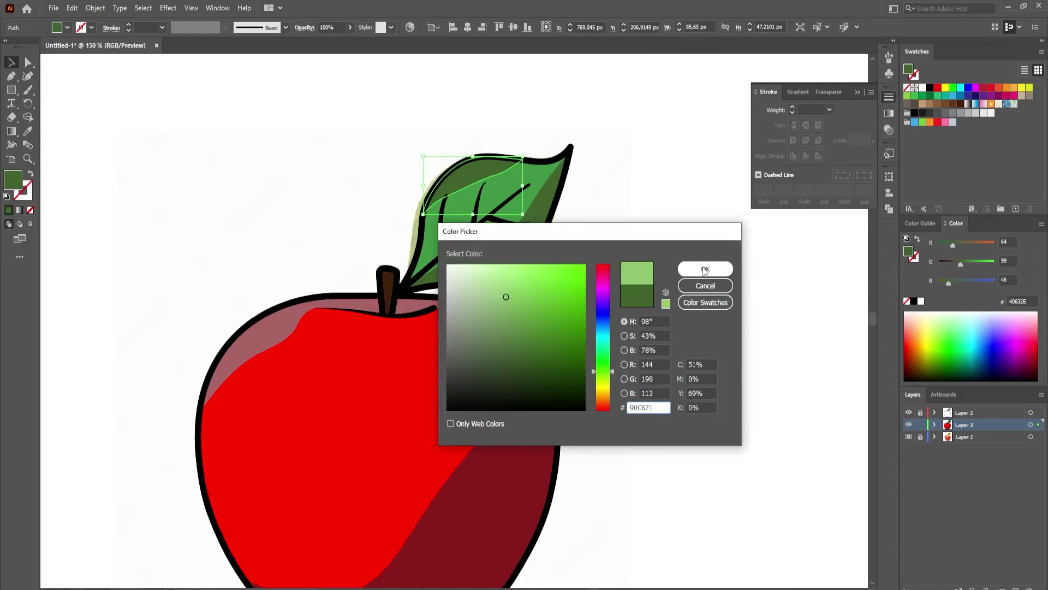
{"action": "left_click", "coordinate": [705, 268]}
{"action": "left_click", "coordinate": [627, 125]}
Add an anchor to the leaf highlight and reshape its curve to hug the leaf's upper edge.
{"action": "left_click", "coordinate": [507, 246]}
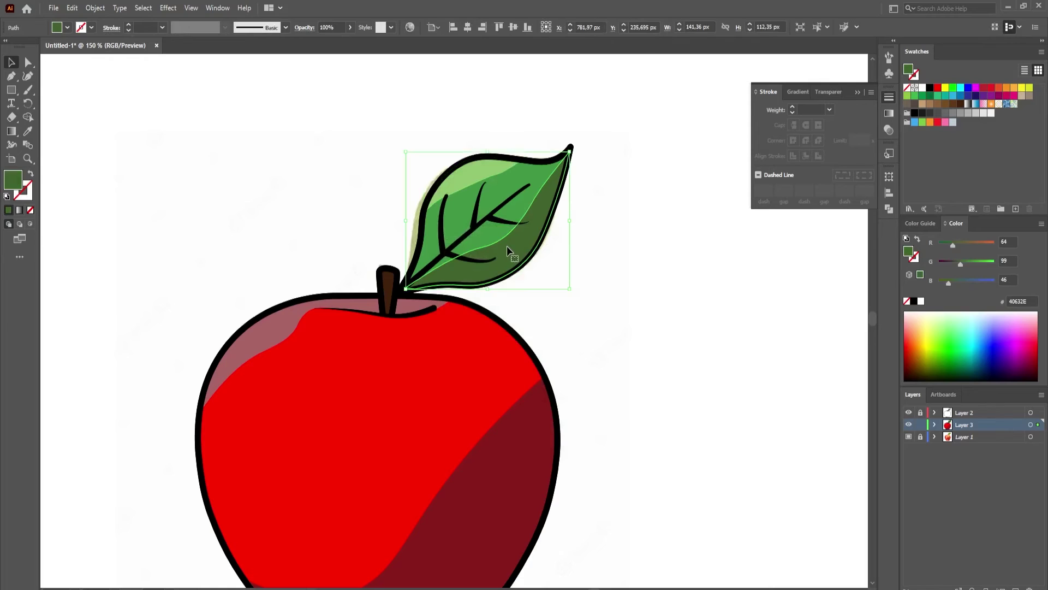
{"action": "left_click", "coordinate": [28, 77]}
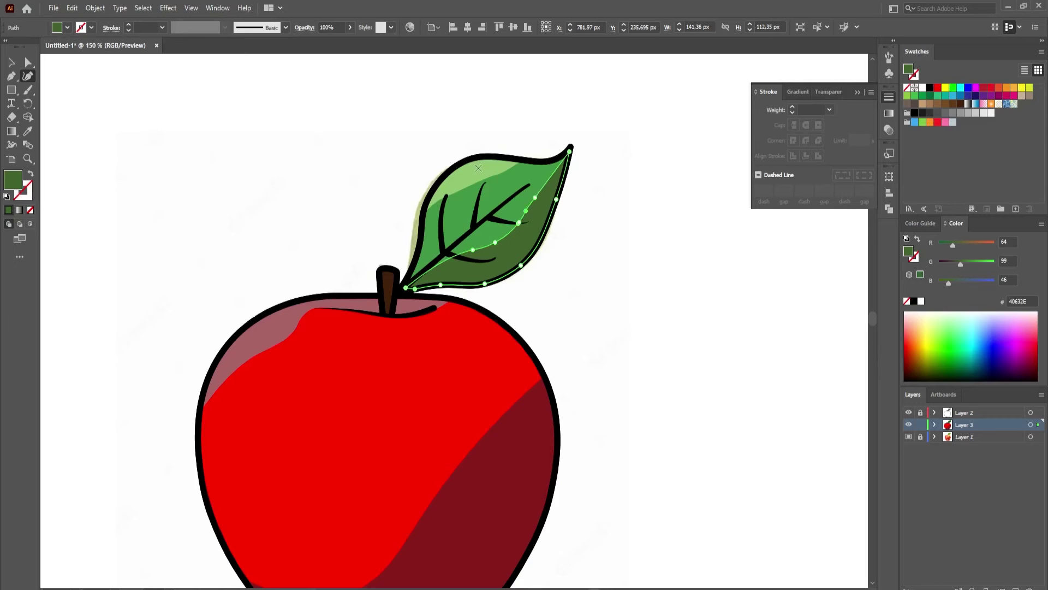
{"action": "left_click", "coordinate": [440, 136], "text": "ctrl"}
{"action": "left_click", "coordinate": [481, 168], "text": "ctrl"}
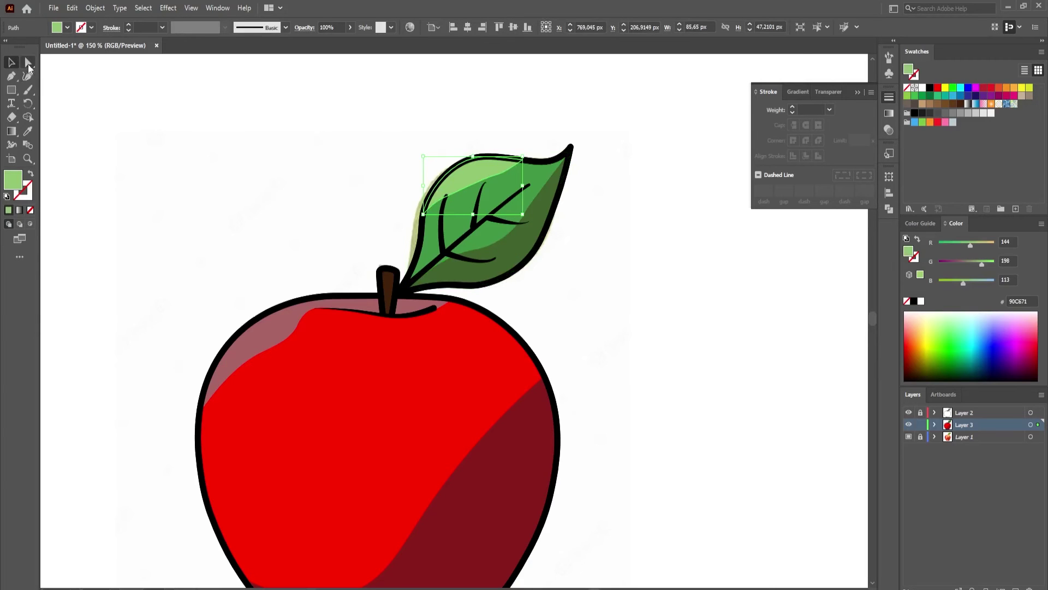
{"action": "left_click", "coordinate": [450, 189]}
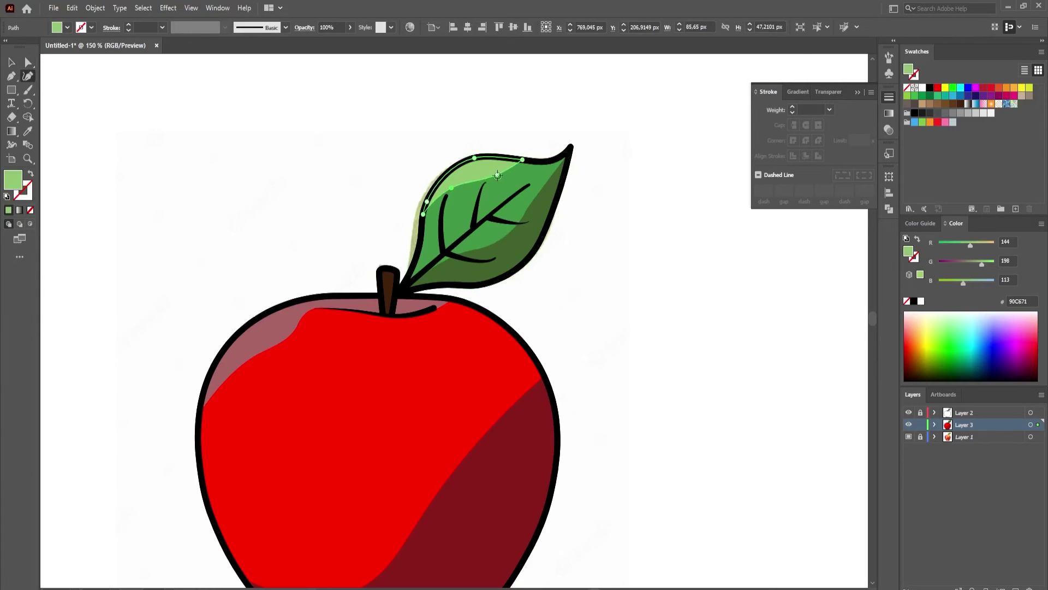
{"action": "left_click_drag", "start_coordinate": [504, 174], "coordinate": [507, 175]}
{"action": "key", "text": "v"}
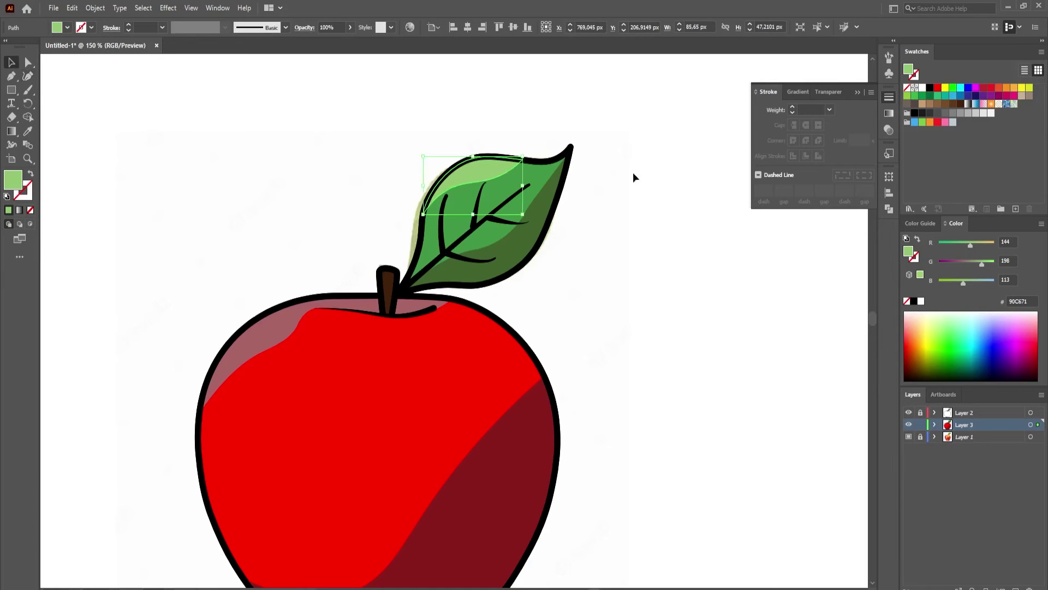
{"action": "left_click", "coordinate": [647, 221]}
{"action": "left_click_drag", "start_coordinate": [607, 336], "coordinate": [637, 249]}
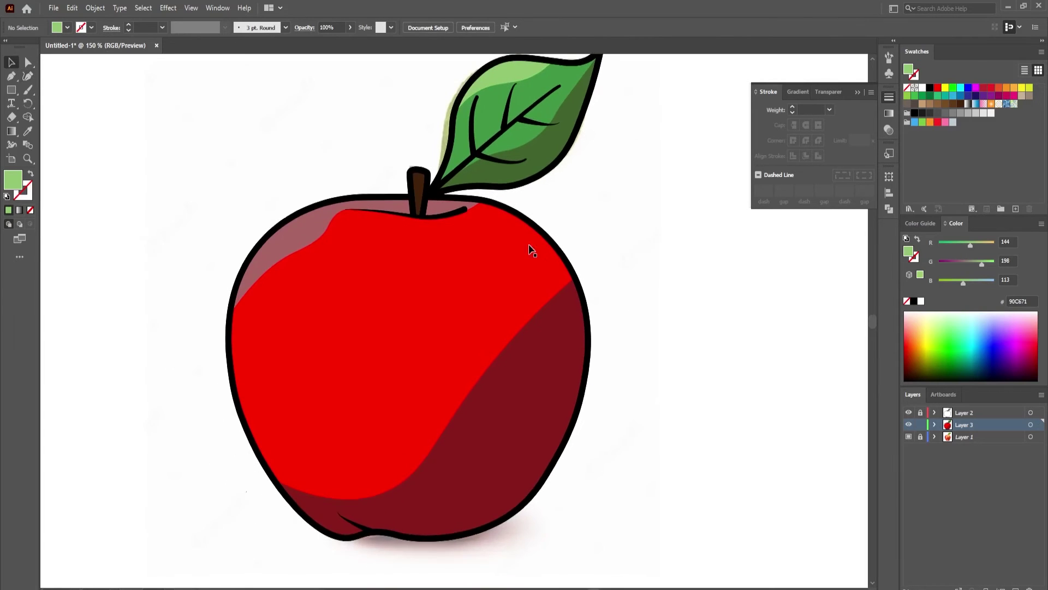
Draw a Pen-tool highlight shape along the apple's upper-left edge.
{"action": "key", "text": "p"}
{"action": "left_click", "coordinate": [271, 246]}
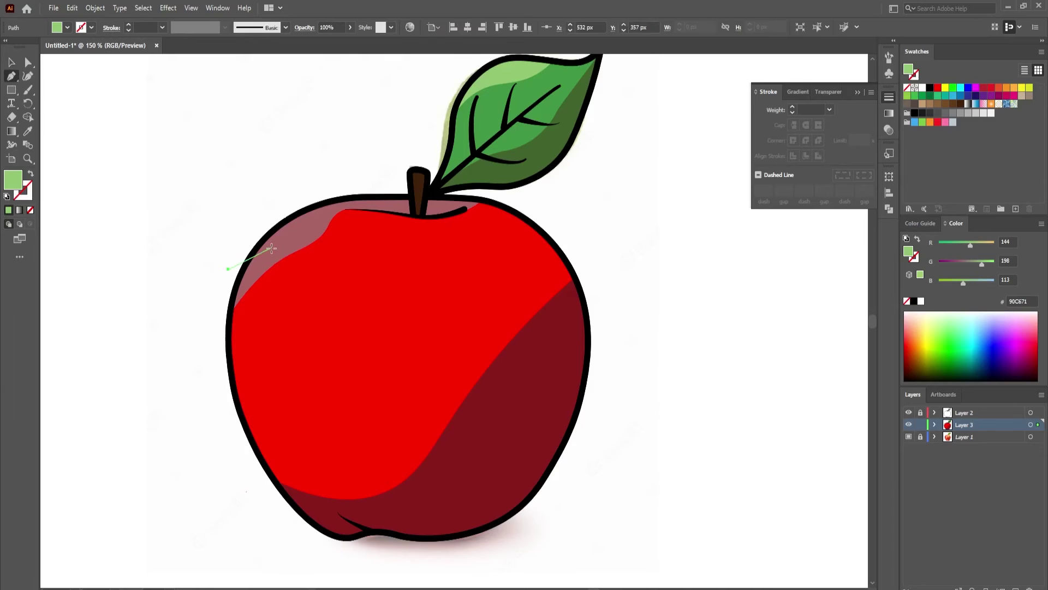
{"action": "left_click", "coordinate": [302, 223]}
{"action": "left_click", "coordinate": [340, 204]}
{"action": "left_click", "coordinate": [374, 202]}
{"action": "left_click", "coordinate": [290, 193]}
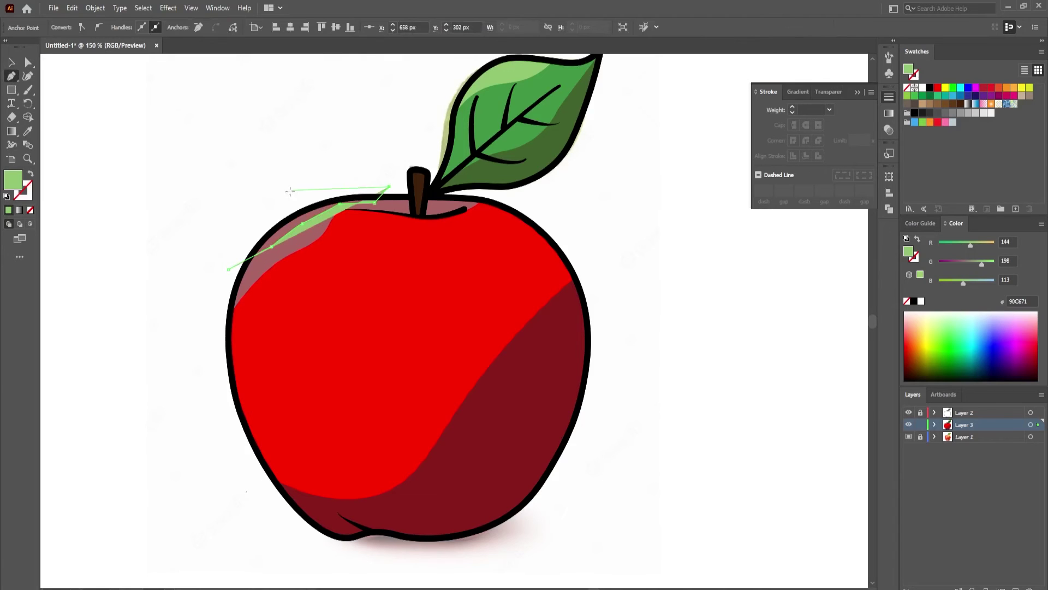
{"action": "left_click", "coordinate": [239, 234]}
{"action": "left_click", "coordinate": [228, 269]}
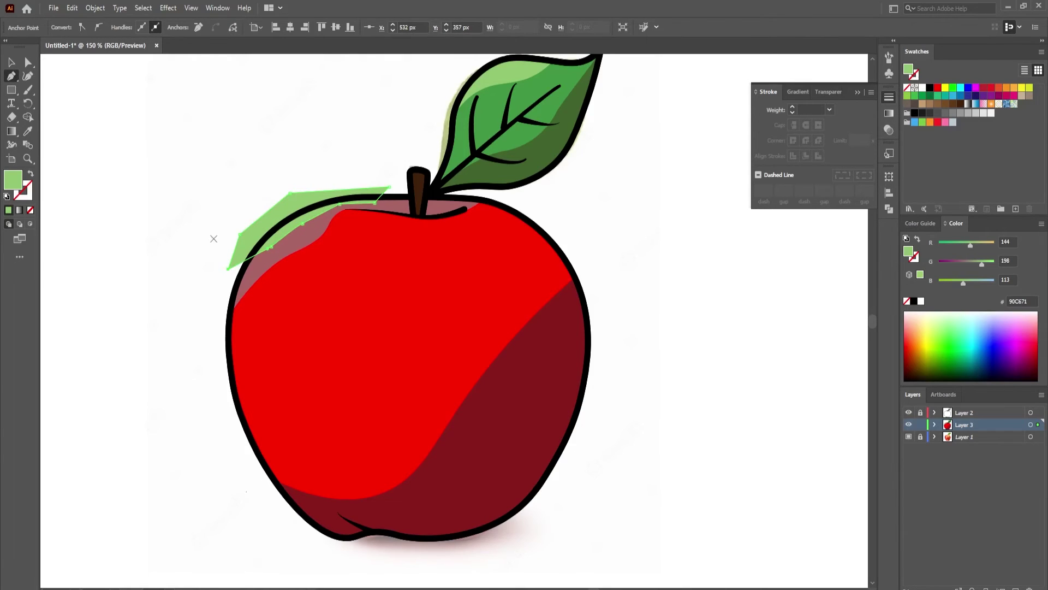
Trim the new highlight shape to the apple's outline with the Shape Builder.
{"action": "key", "text": "v"}
{"action": "left_click", "coordinate": [262, 267]}
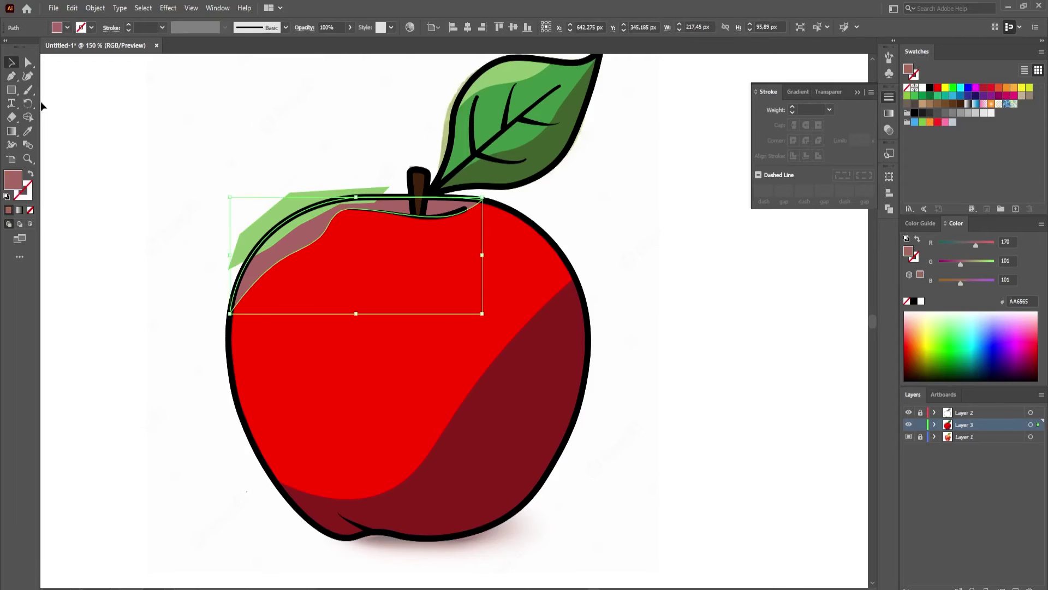
{"action": "key", "text": "shift+m"}
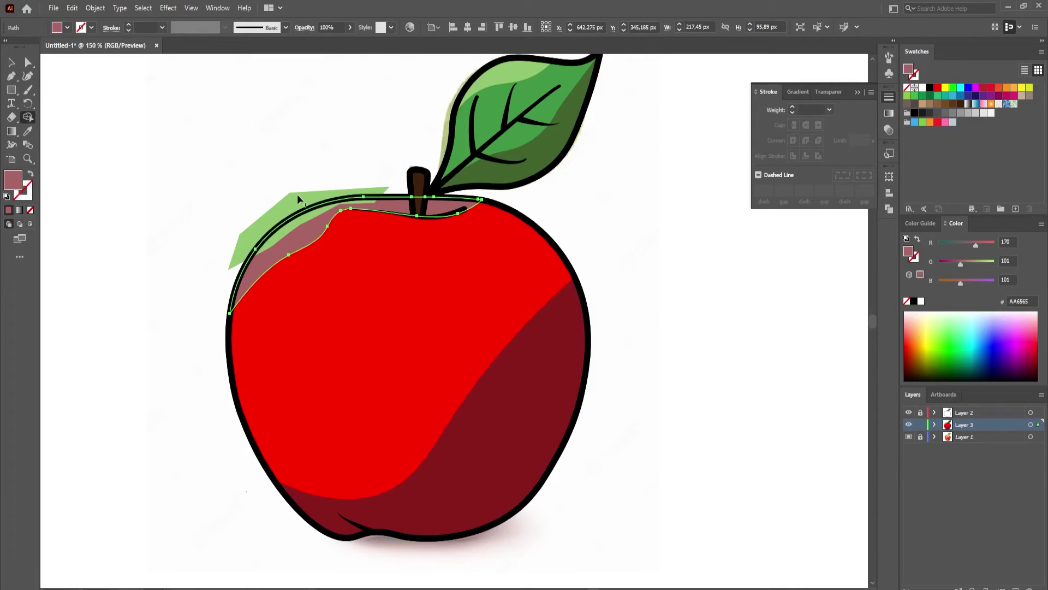
{"action": "key", "text": "v"}
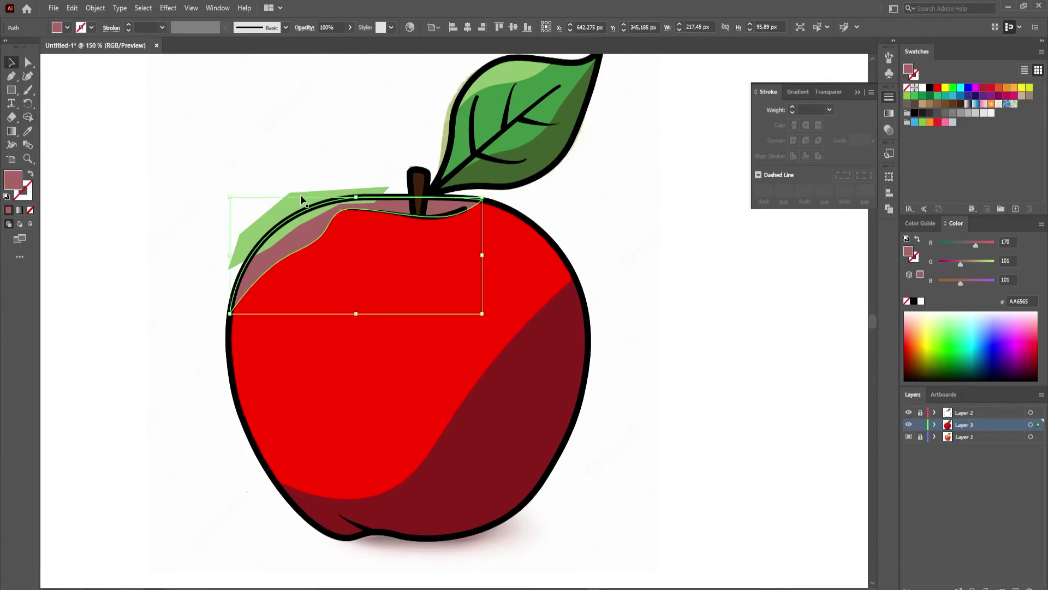
{"action": "left_click", "coordinate": [309, 206]}
{"action": "left_click", "coordinate": [315, 239]}
{"action": "left_click", "coordinate": [162, 287]}
{"action": "left_click_drag", "start_coordinate": [229, 270], "coordinate": [387, 187]}
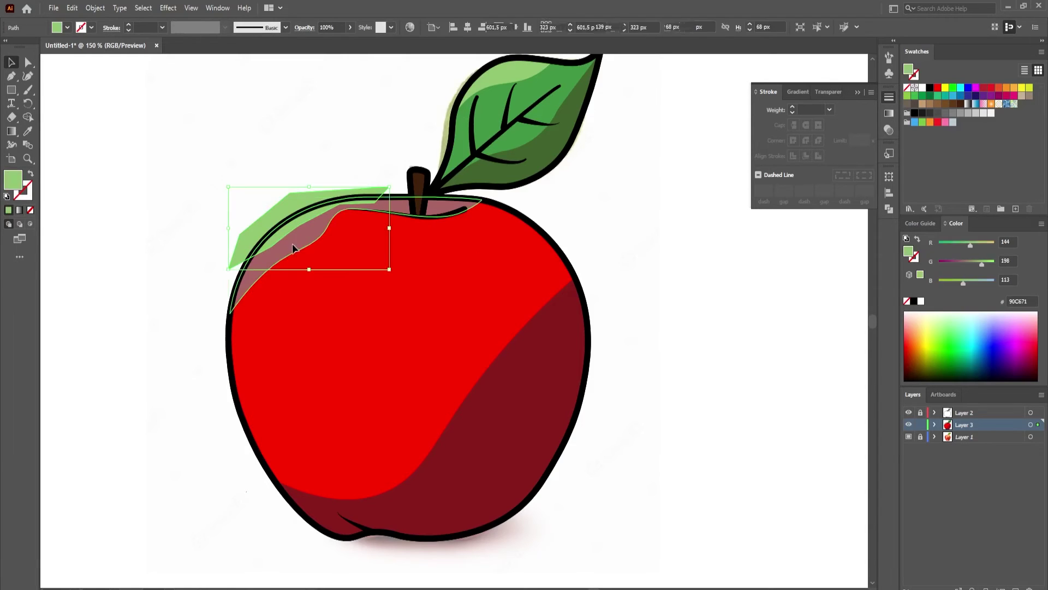
{"action": "left_click", "coordinate": [27, 116]}
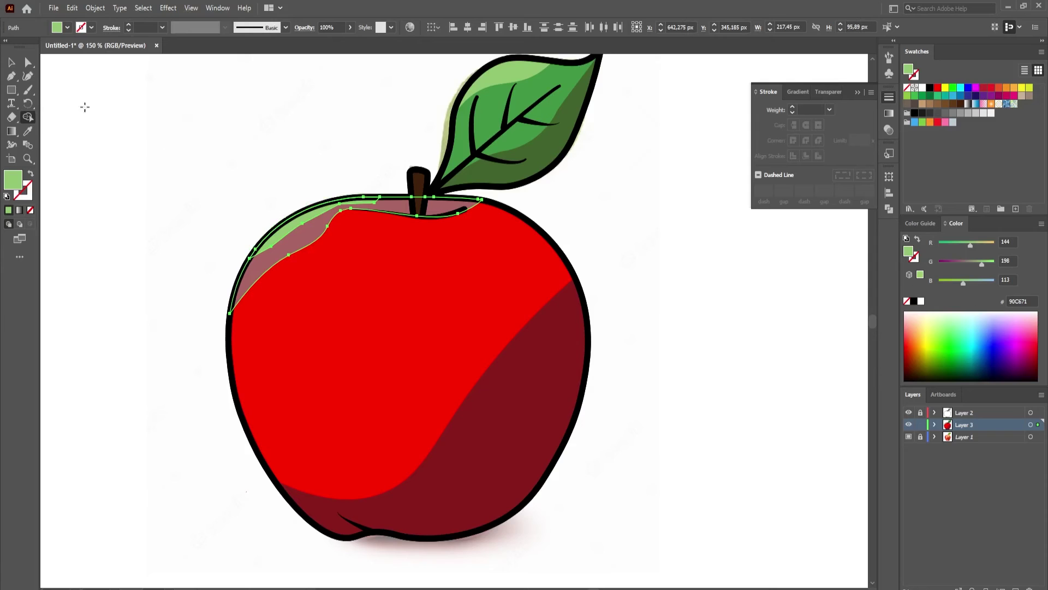
Fill the trimmed highlight with light pink DDC0CC.
{"action": "key", "text": "v"}
{"action": "left_click", "coordinate": [280, 229]}
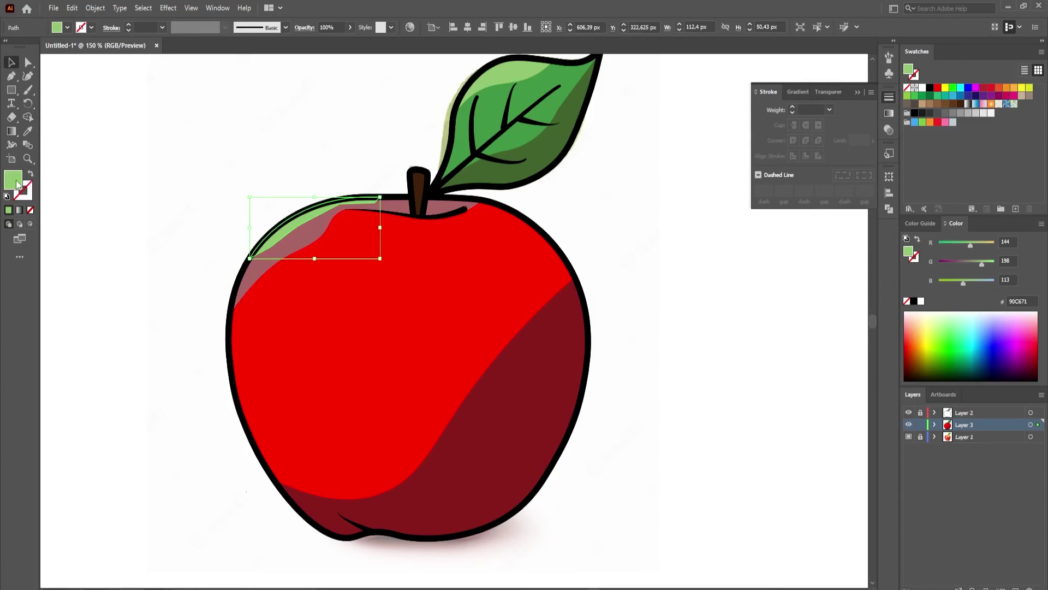
{"action": "double_click", "coordinate": [17, 184]}
{"action": "left_click", "coordinate": [600, 276]}
{"action": "left_click", "coordinate": [462, 281]}
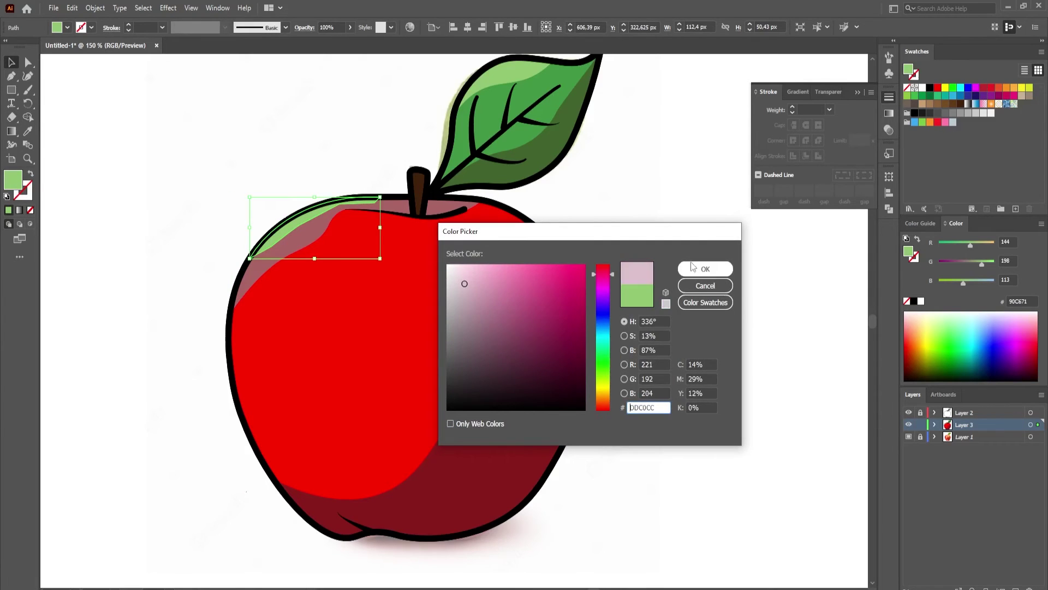
{"action": "left_click", "coordinate": [706, 268]}
{"action": "left_click", "coordinate": [604, 223]}
Reshape the highlight's lower edge and top end with the Curvature tool.
{"action": "left_click", "coordinate": [303, 230]}
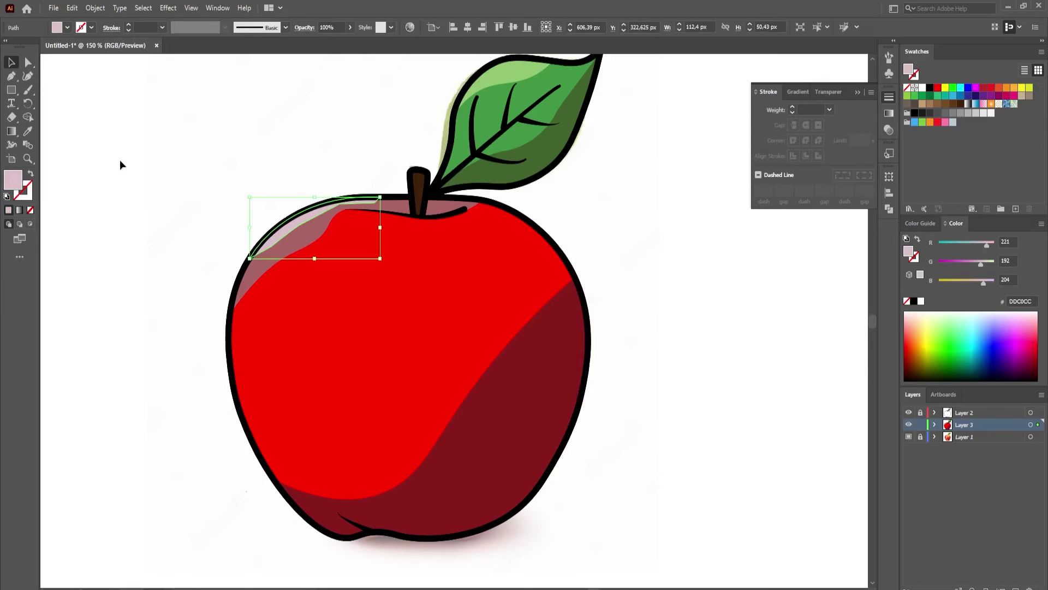
{"action": "left_click", "coordinate": [27, 75]}
{"action": "scroll", "coordinate": [312, 197], "scroll_direction": "up", "scroll_amount": 2}
{"action": "left_click_drag", "start_coordinate": [232, 295], "coordinate": [244, 290]}
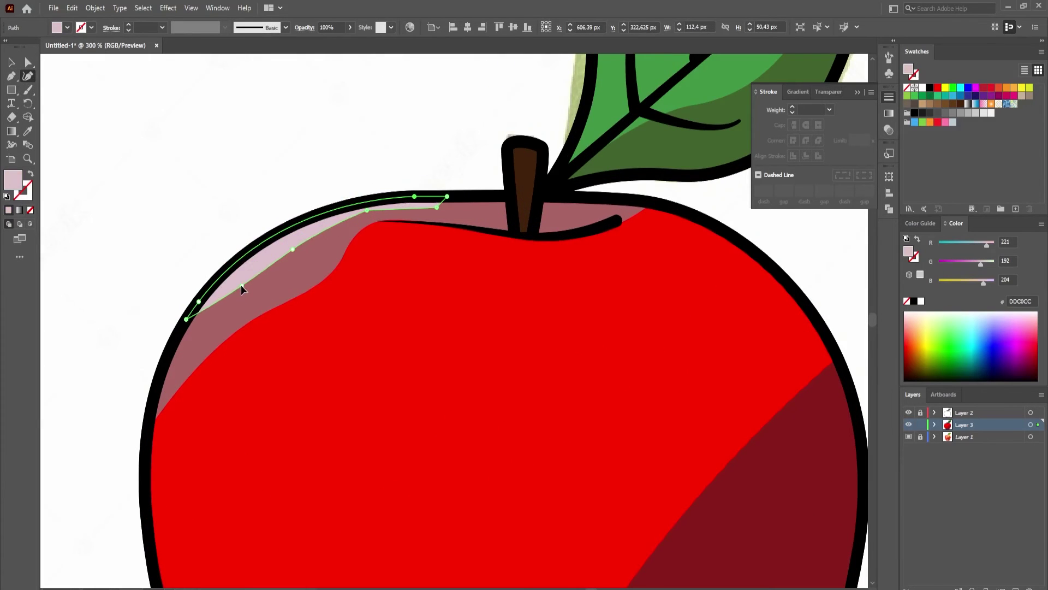
{"action": "left_click_drag", "start_coordinate": [439, 208], "coordinate": [448, 198]}
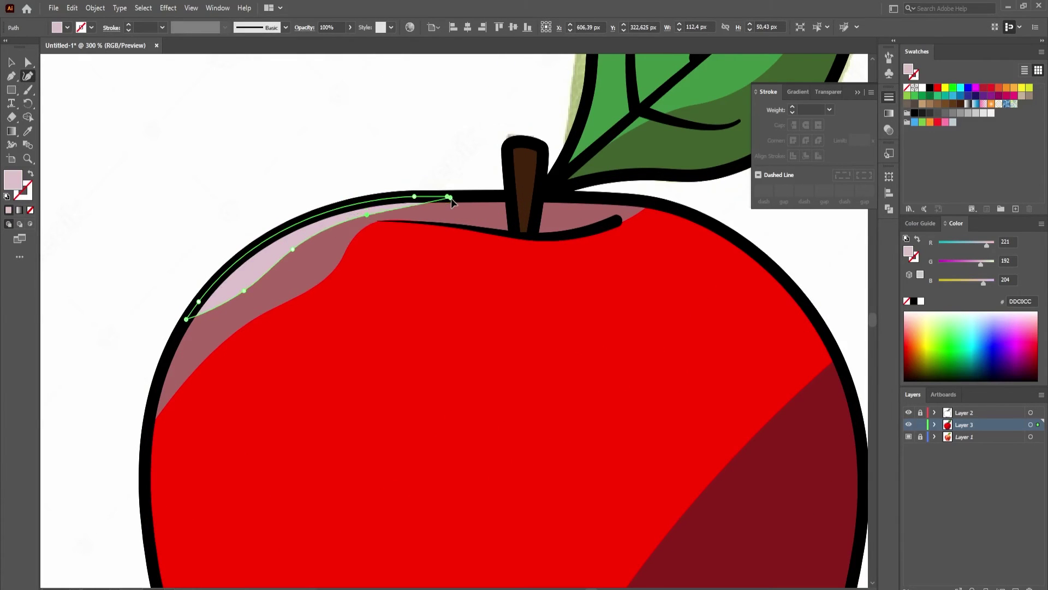
{"action": "key", "text": "v"}
{"action": "left_click", "coordinate": [309, 121]}
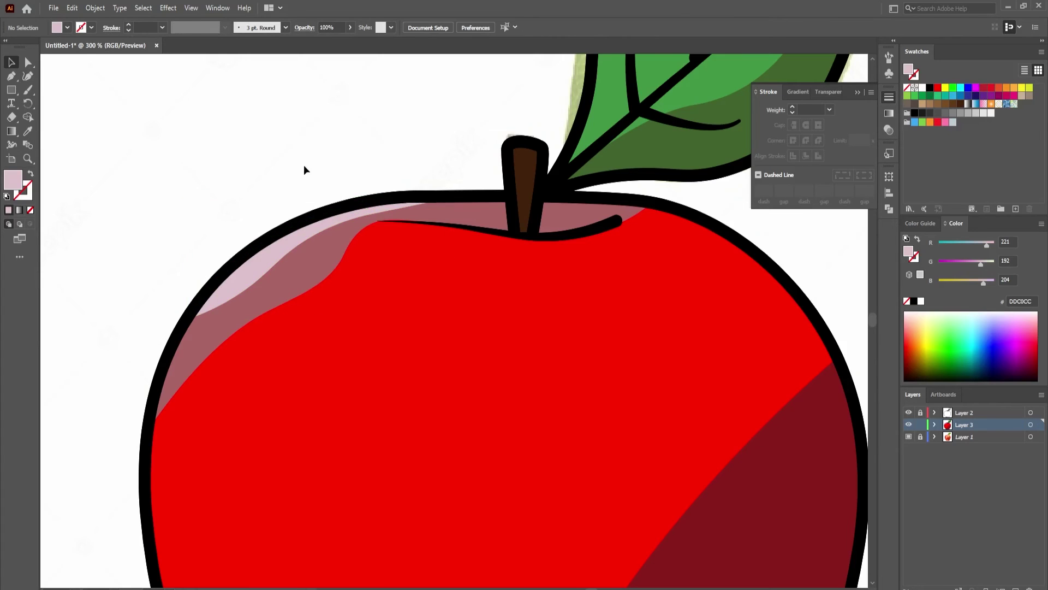
{"action": "scroll", "coordinate": [344, 304], "scroll_direction": "down", "scroll_amount": 3}
{"action": "scroll", "coordinate": [430, 236], "scroll_direction": "down", "scroll_amount": 3}
{"action": "scroll", "coordinate": [218, 164], "scroll_direction": "down", "scroll_amount": 2}
Draw a Pen-tool shadow shape over the apple's lower-right edge.
{"action": "key", "text": "p"}
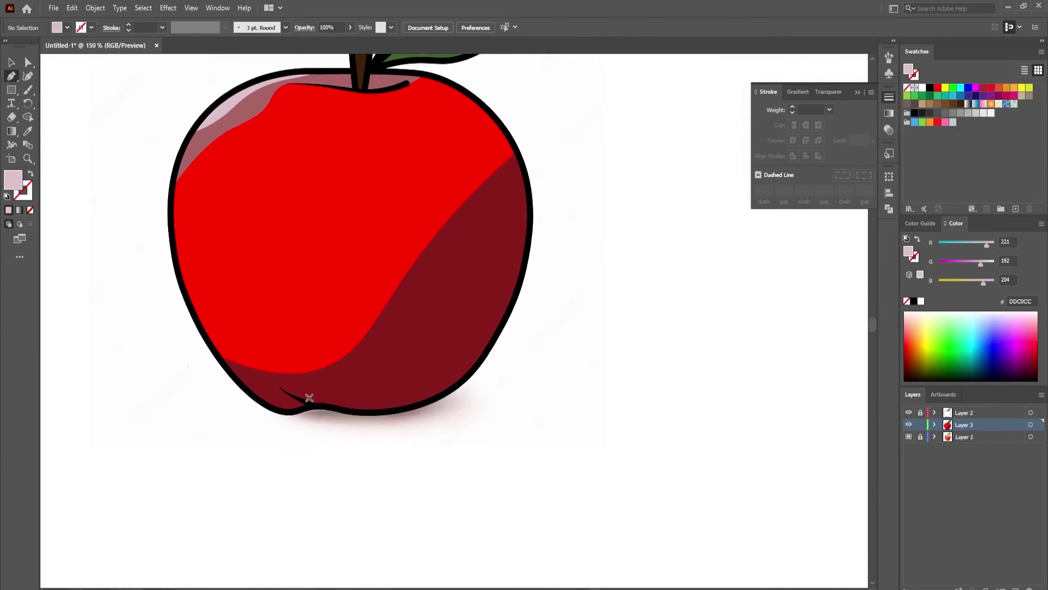
{"action": "left_click", "coordinate": [356, 422]}
{"action": "left_click_drag", "start_coordinate": [421, 384], "coordinate": [438, 382]}
{"action": "left_click_drag", "start_coordinate": [485, 328], "coordinate": [487, 322]}
{"action": "left_click_drag", "start_coordinate": [515, 275], "coordinate": [532, 276]}
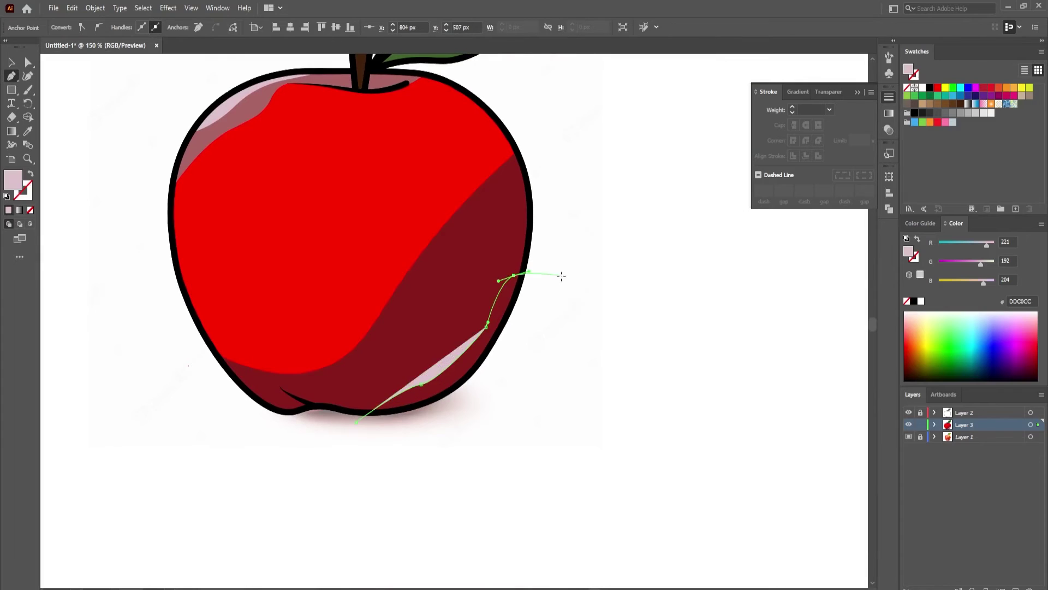
{"action": "left_click", "coordinate": [562, 276]}
{"action": "left_click", "coordinate": [482, 400]}
{"action": "left_click_drag", "start_coordinate": [393, 423], "coordinate": [374, 423]}
{"action": "left_click", "coordinate": [356, 422]}
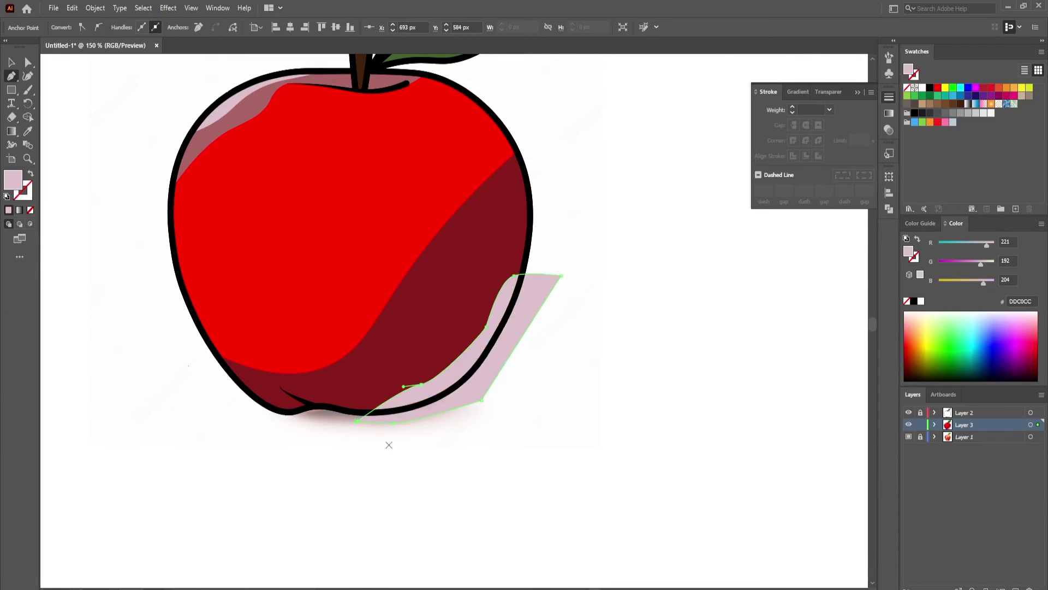
Remove the shadow's part outside the apple outline with the Shape Builder.
{"action": "key", "text": "v"}
{"action": "left_click", "coordinate": [507, 217]}
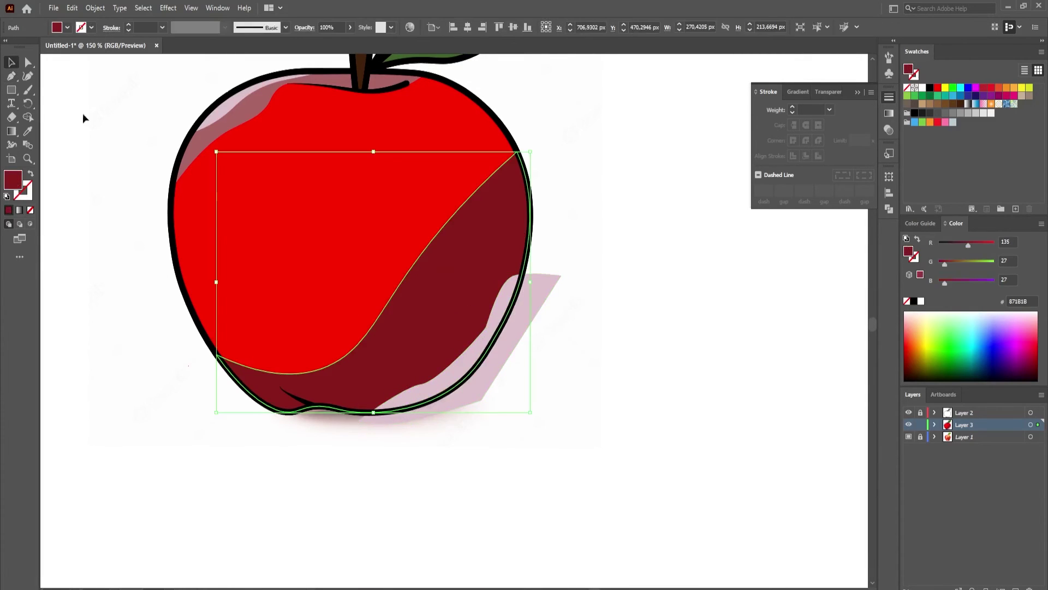
{"action": "key", "text": "q"}
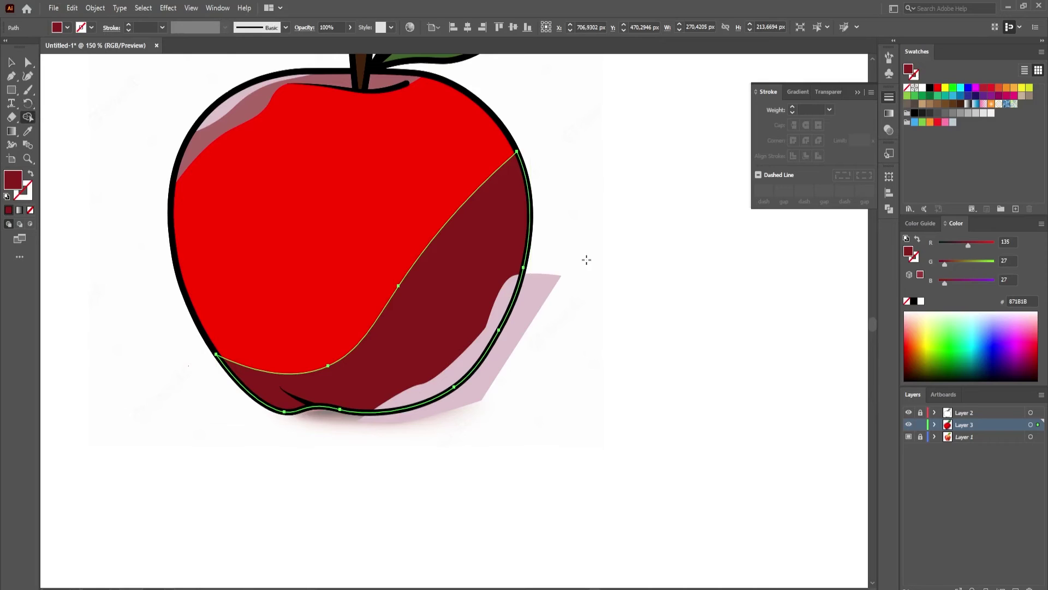
{"action": "key", "text": "v"}
{"action": "left_click", "coordinate": [586, 260]}
{"action": "left_click", "coordinate": [544, 292]}
{"action": "left_click", "coordinate": [506, 227], "text": "shift"}
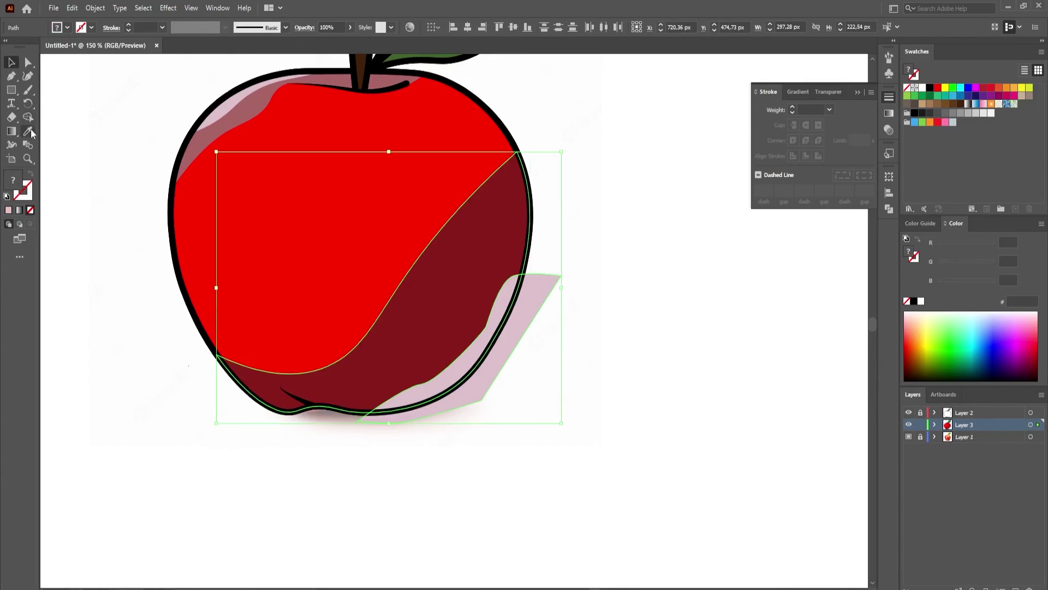
{"action": "left_click", "coordinate": [28, 117]}
{"action": "left_click", "coordinate": [532, 306], "text": "alt"}
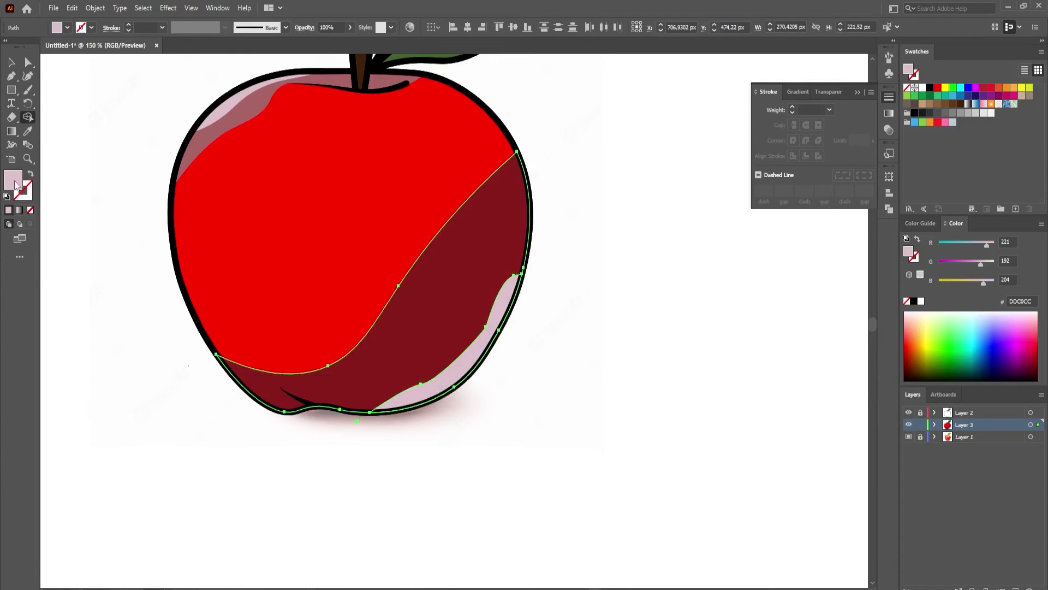
Fill the shadow with dark maroon 421D25 and curve its inner edge.
{"action": "double_click", "coordinate": [13, 179]}
{"action": "left_click", "coordinate": [524, 369]}
{"action": "left_click", "coordinate": [697, 269]}
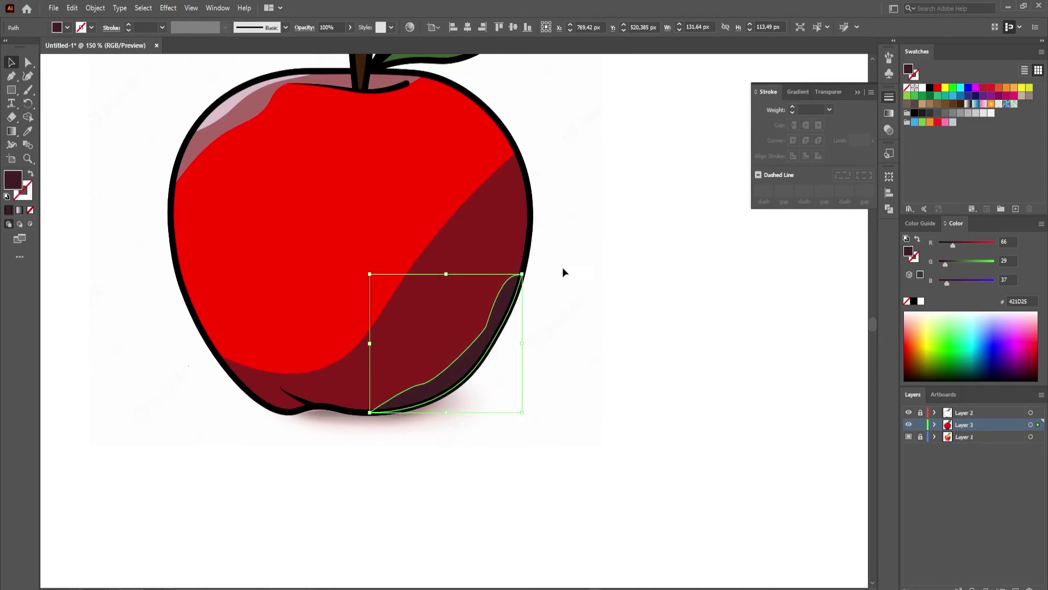
{"action": "left_click", "coordinate": [28, 76]}
{"action": "left_click_drag", "start_coordinate": [423, 384], "coordinate": [419, 389]}
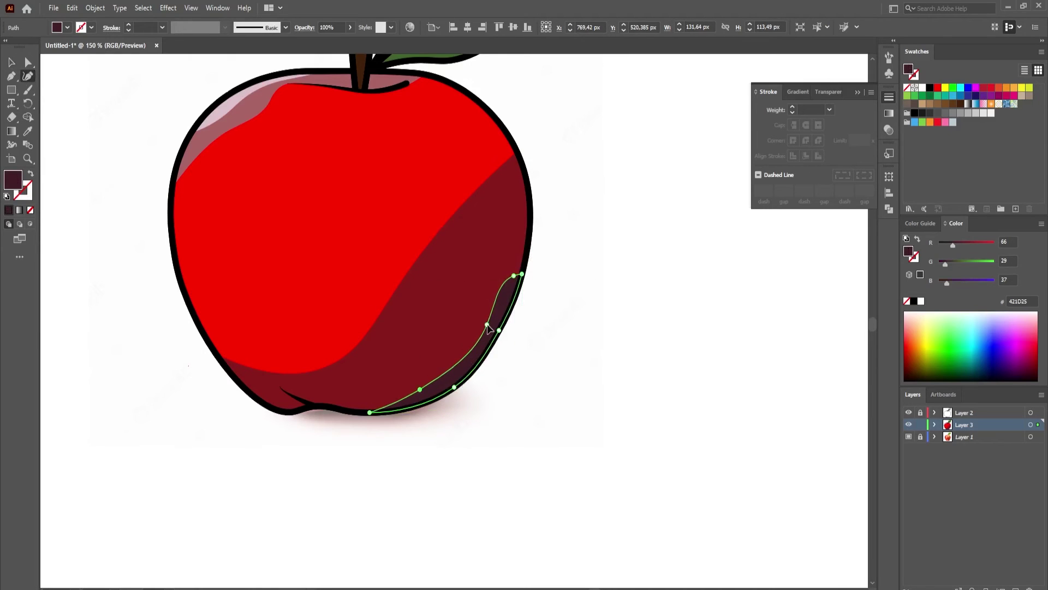
{"action": "left_click_drag", "start_coordinate": [486, 327], "coordinate": [474, 343]}
{"action": "key", "text": "v"}
{"action": "left_click", "coordinate": [587, 280]}
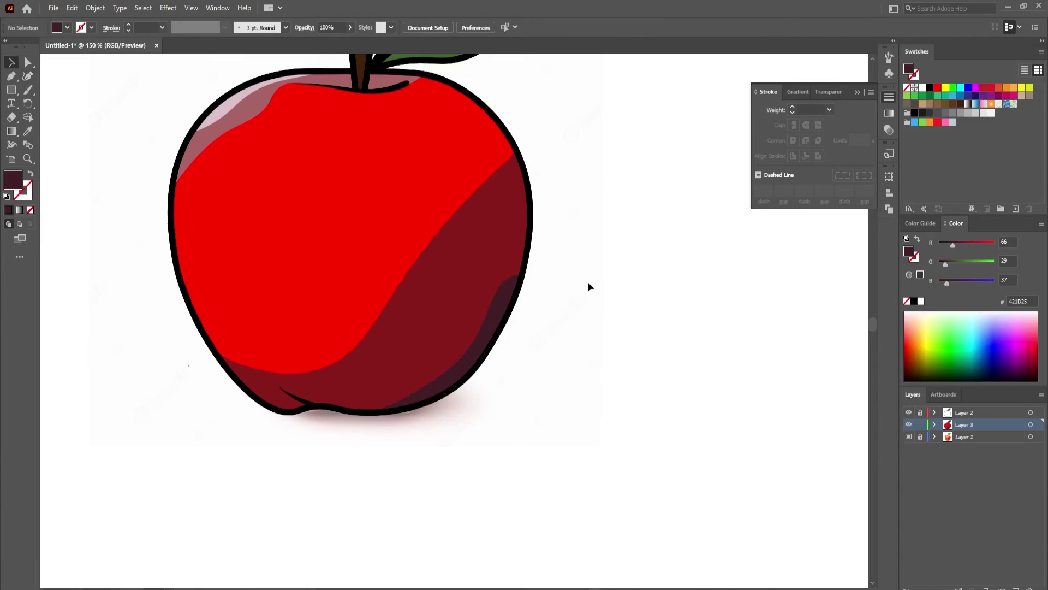
{"action": "scroll", "coordinate": [585, 316], "scroll_direction": "up", "scroll_amount": 2}
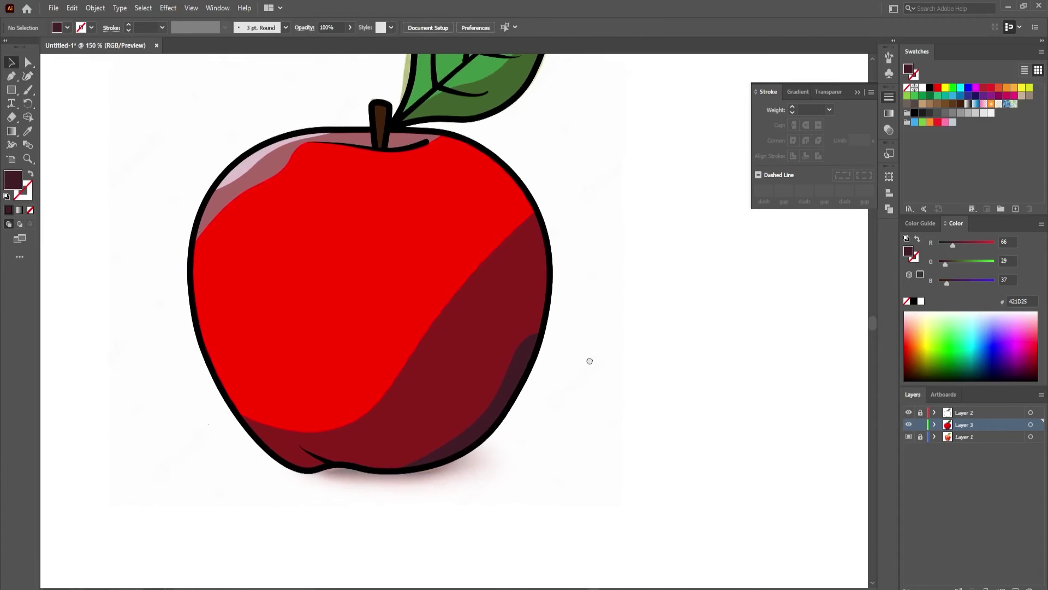
Draw two overlapping ellipses and remove the top one to leave a crescent.
{"action": "scroll", "coordinate": [589, 360], "scroll_direction": "down", "scroll_amount": 1}
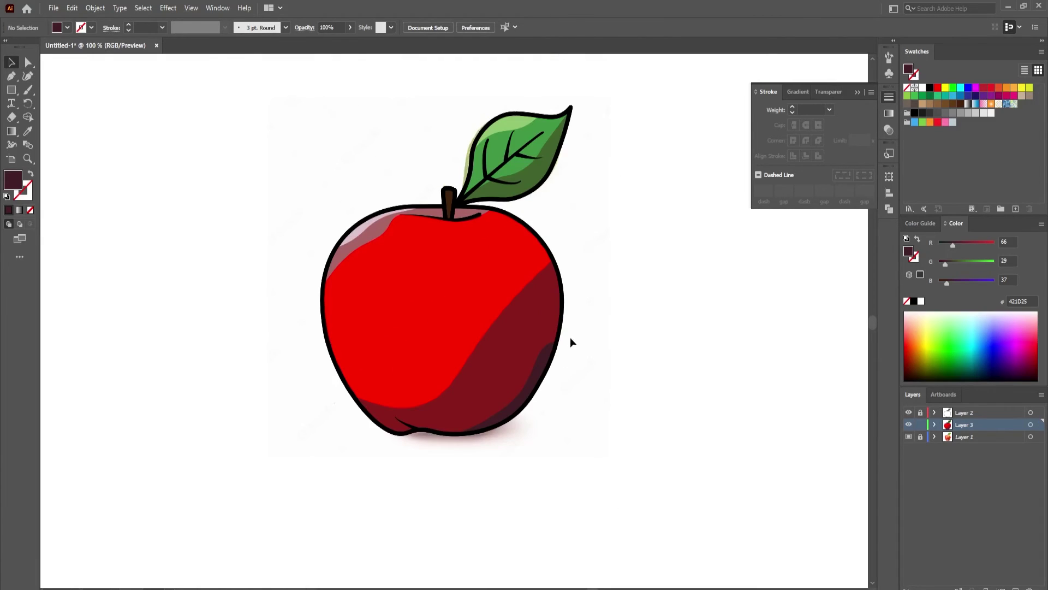
{"action": "left_click_drag", "start_coordinate": [11, 90], "coordinate": [66, 103]}
{"action": "left_click_drag", "start_coordinate": [124, 226], "coordinate": [173, 269]}
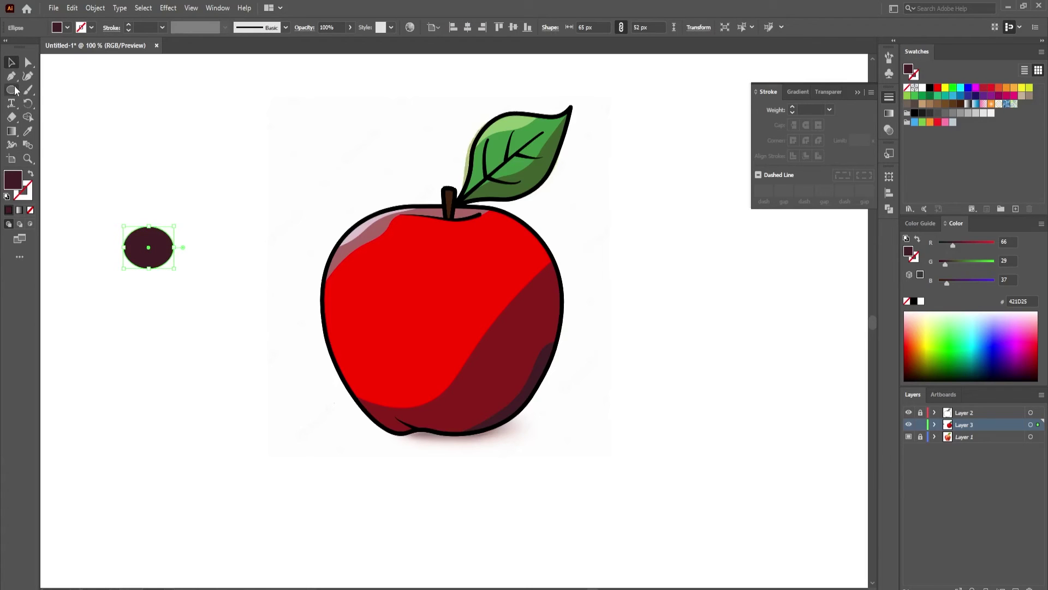
{"action": "mouse_move", "coordinate": [145, 210]}
{"action": "left_mouse_down"}
{"action": "mouse_move", "coordinate": [188, 254]}
{"action": "mouse_move", "coordinate": [120, 233]}
{"action": "left_mouse_up"}
{"action": "key", "text": "v"}
{"action": "left_click", "coordinate": [188, 191]}
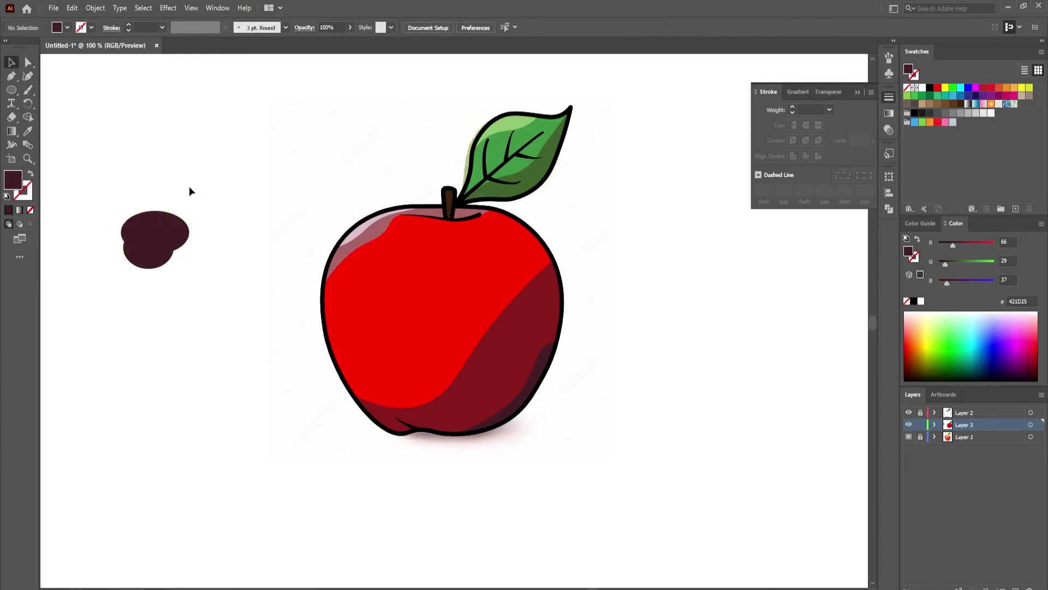
{"action": "left_click_drag", "start_coordinate": [189, 191], "coordinate": [116, 273]}
{"action": "key", "text": "shift+m"}
{"action": "left_click", "coordinate": [158, 225], "text": "alt"}
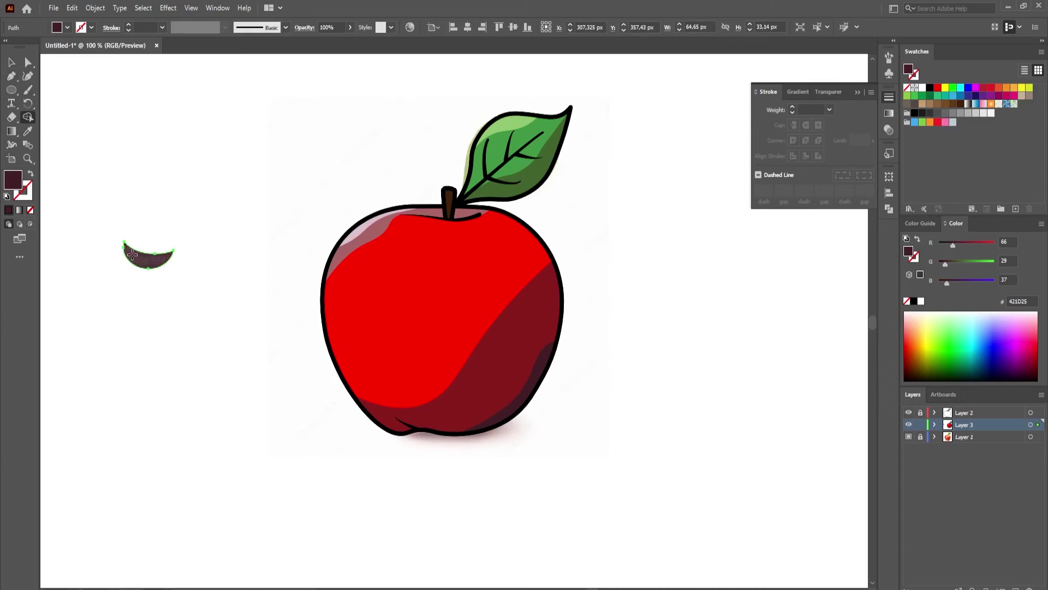
Colour the crescent the apple's dark red 871B1B and tilt it toward the apple.
{"action": "key", "text": "i"}
{"action": "left_click", "coordinate": [476, 375]}
{"action": "left_click", "coordinate": [11, 62]}
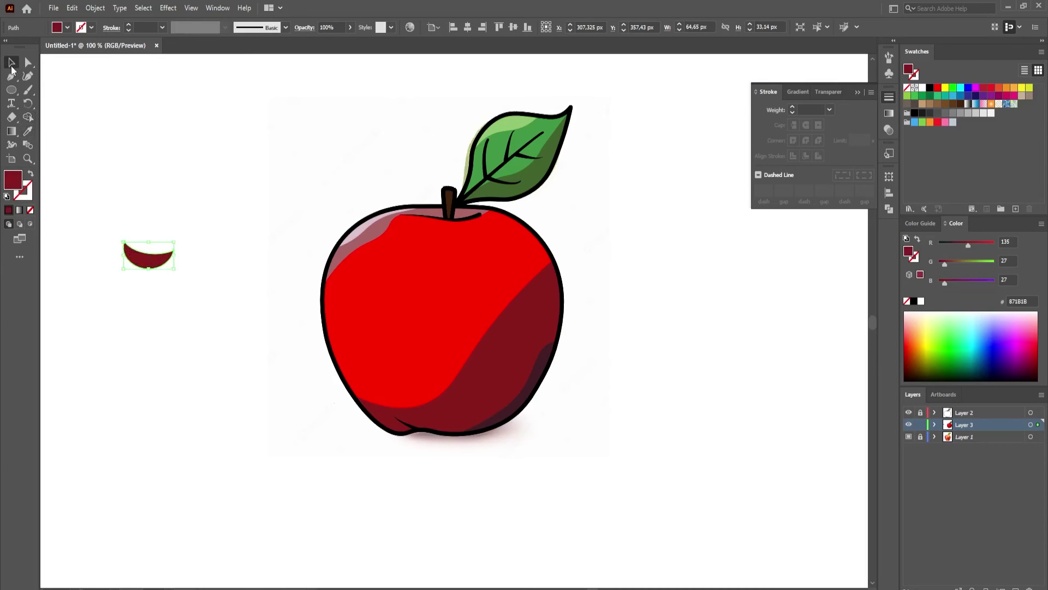
{"action": "mouse_move", "coordinate": [147, 257]}
{"action": "left_mouse_down"}
{"action": "mouse_move", "coordinate": [450, 391]}
{"action": "mouse_move", "coordinate": [442, 382]}
{"action": "mouse_move", "coordinate": [427, 391]}
{"action": "mouse_move", "coordinate": [269, 273]}
{"action": "mouse_move", "coordinate": [253, 331]}
{"action": "left_mouse_up"}
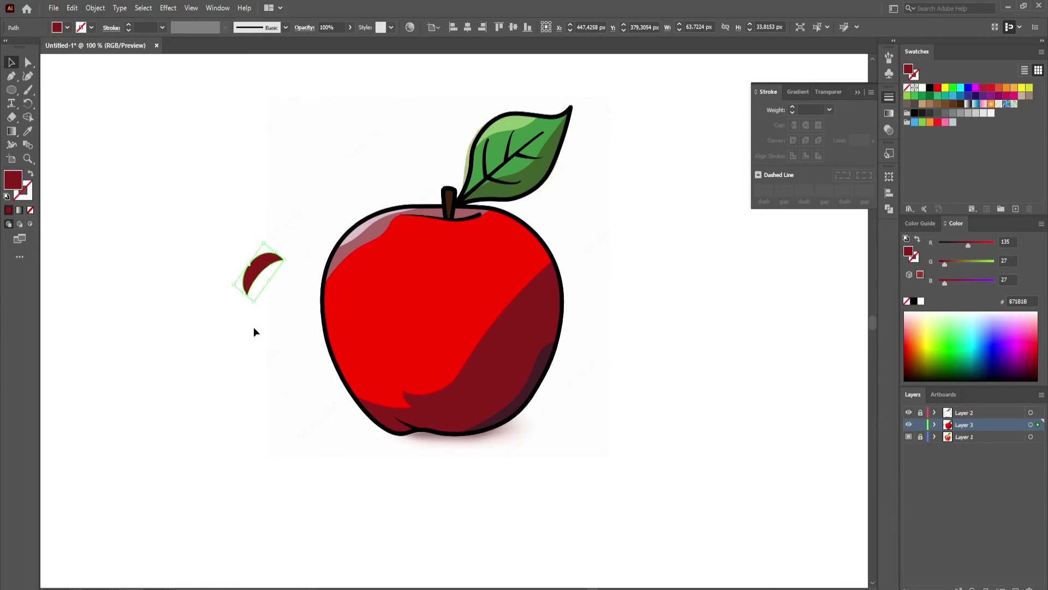
Recolour the crescent pinkish AA6565 and fit it onto the apple's upper-left highlight.
{"action": "left_click", "coordinate": [28, 131]}
{"action": "left_click", "coordinate": [369, 240]}
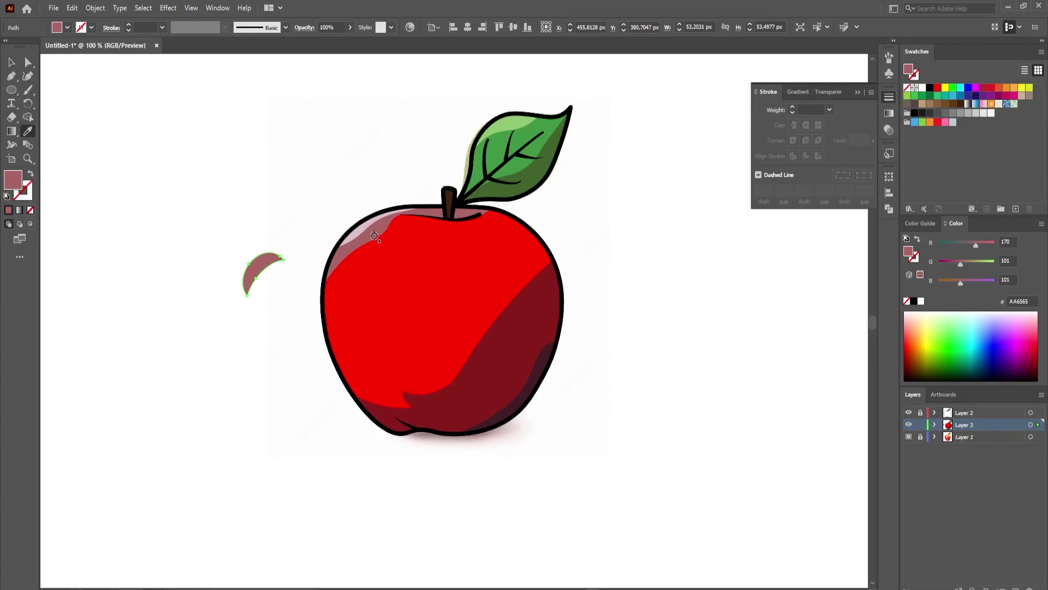
{"action": "key", "text": "v"}
{"action": "left_click_drag", "start_coordinate": [267, 269], "coordinate": [366, 259]}
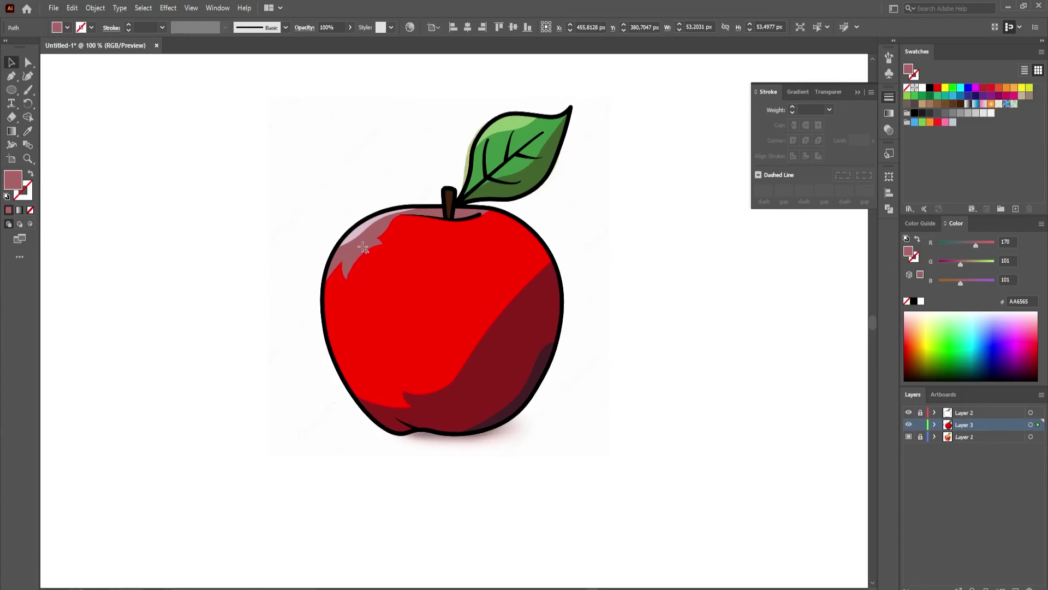
{"action": "left_click_drag", "start_coordinate": [381, 248], "coordinate": [362, 259]}
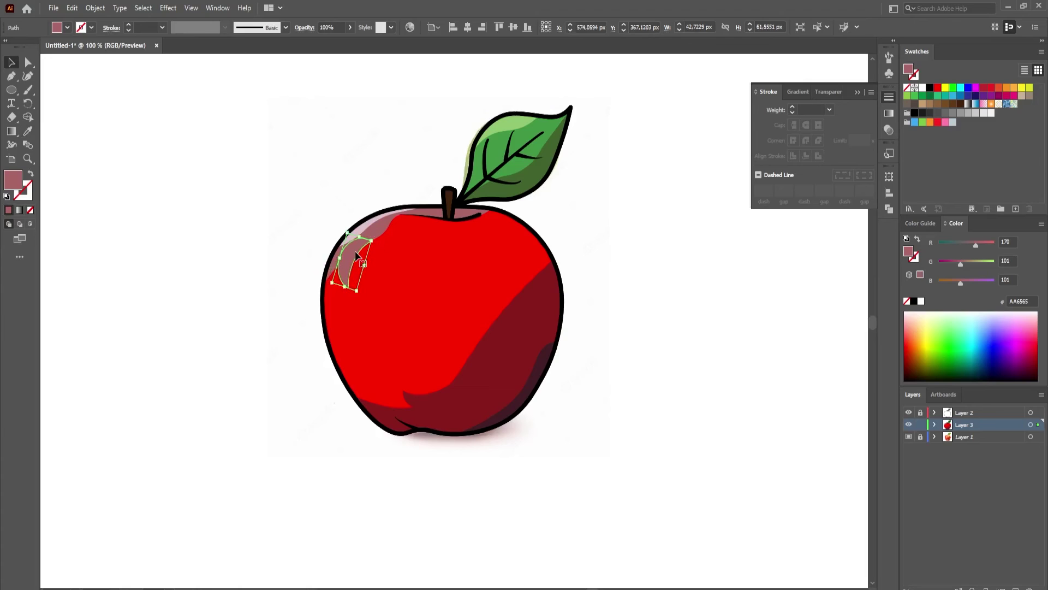
{"action": "left_click", "coordinate": [272, 244]}
Copy the crescent, colour it the leaf's light green and shrink it.
{"action": "scroll", "coordinate": [545, 244], "scroll_direction": "up", "scroll_amount": 4}
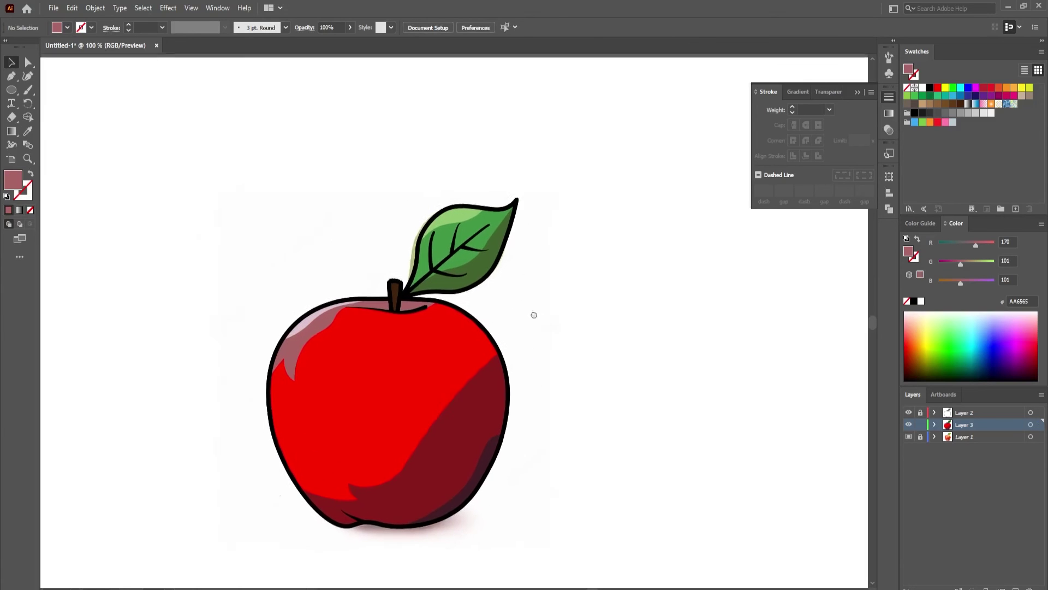
{"action": "left_click_drag", "start_coordinate": [282, 366], "coordinate": [341, 229]}
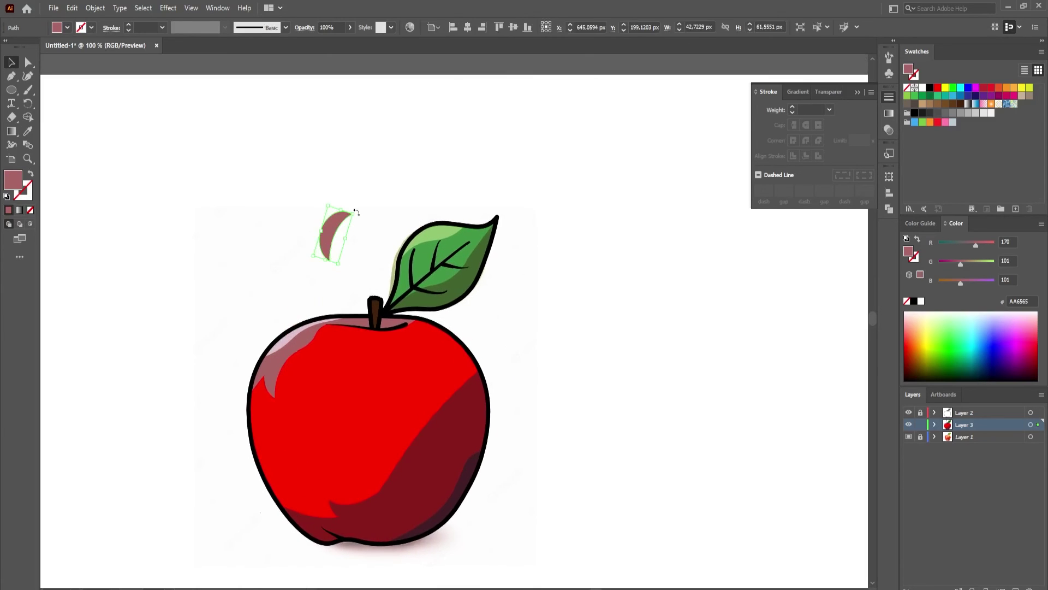
{"action": "key", "text": "shift+m"}
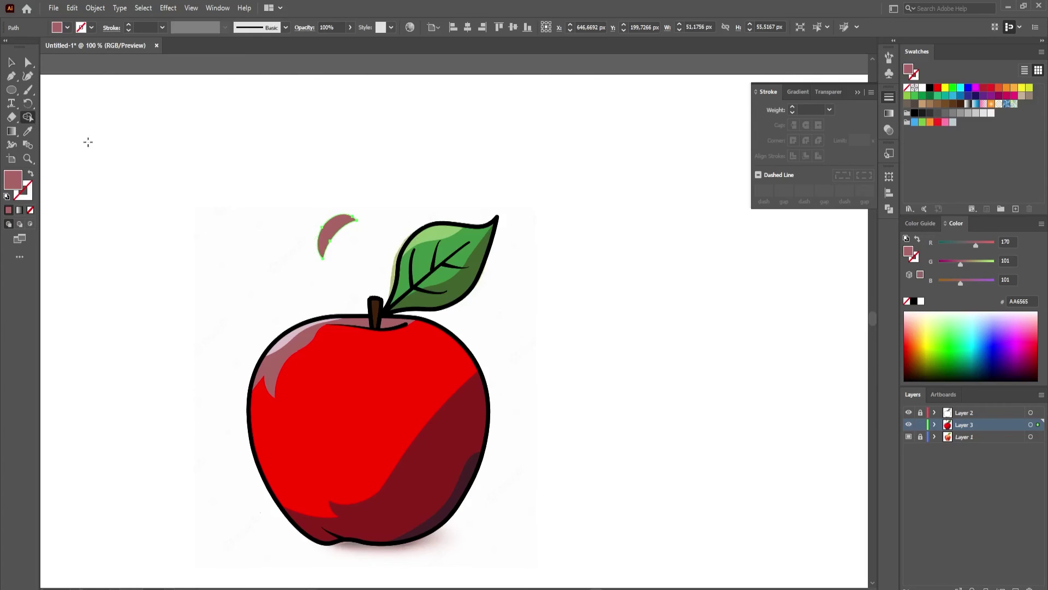
{"action": "left_click", "coordinate": [28, 131]}
{"action": "left_click", "coordinate": [426, 236]}
{"action": "key", "text": "v"}
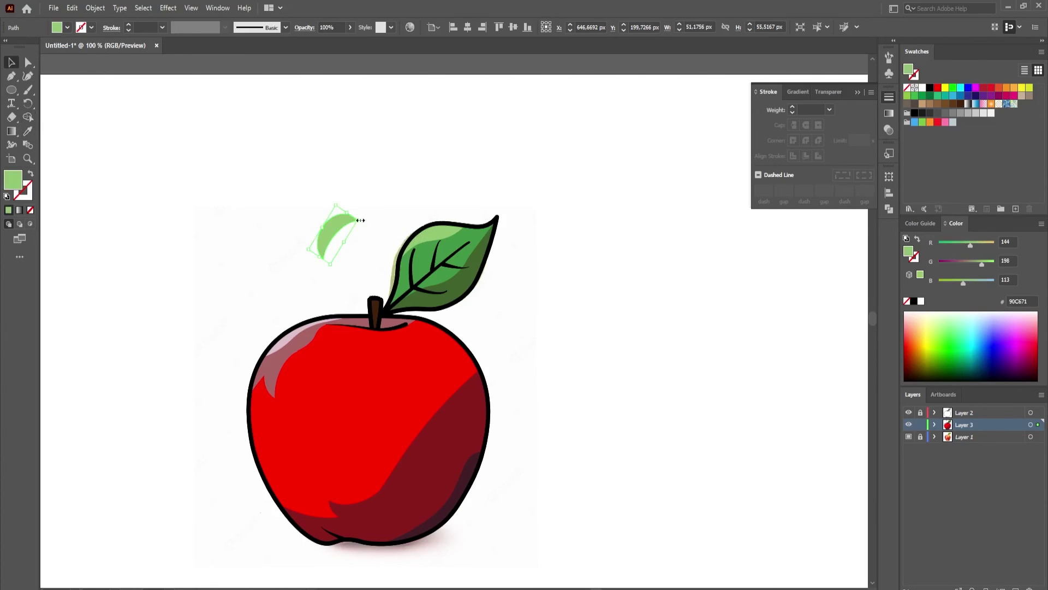
{"action": "left_click_drag", "start_coordinate": [361, 220], "coordinate": [324, 237]}
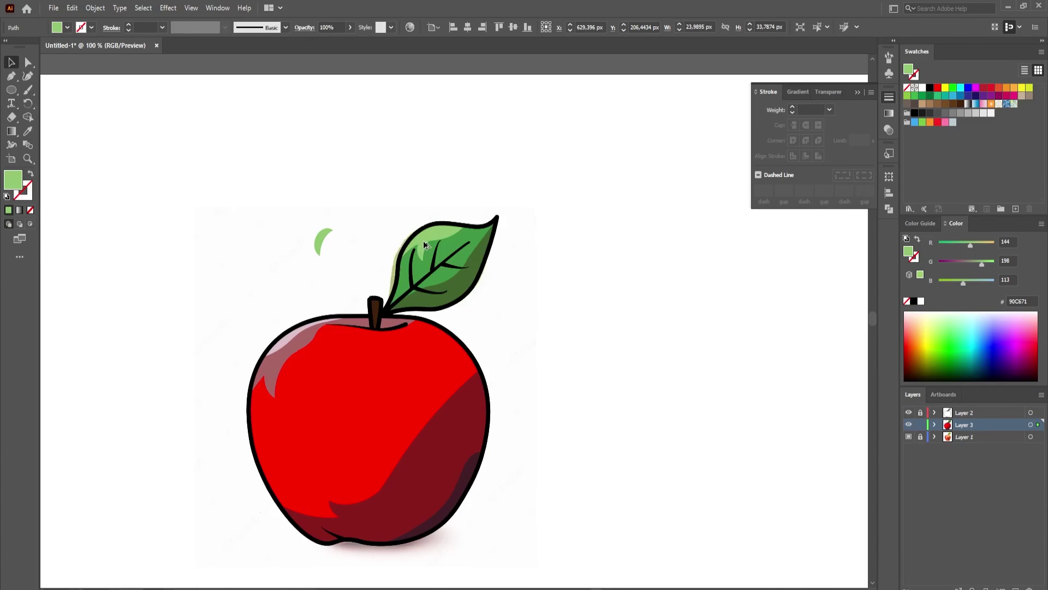
Place a dark green 40632E copy of the small crescent on the leaf's shaded half.
{"action": "mouse_move", "coordinate": [330, 237]}
{"action": "left_mouse_down"}
{"action": "mouse_move", "coordinate": [567, 271]}
{"action": "mouse_move", "coordinate": [522, 316]}
{"action": "left_mouse_up"}
{"action": "left_click", "coordinate": [28, 131]}
{"action": "left_click", "coordinate": [458, 289]}
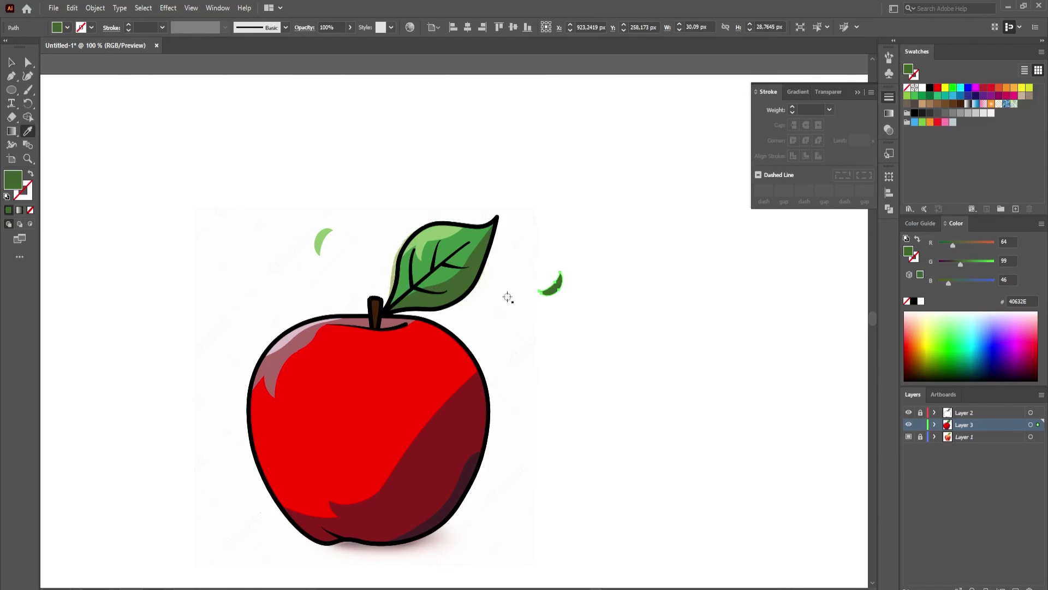
{"action": "key", "text": "v"}
{"action": "key", "text": "Delete"}
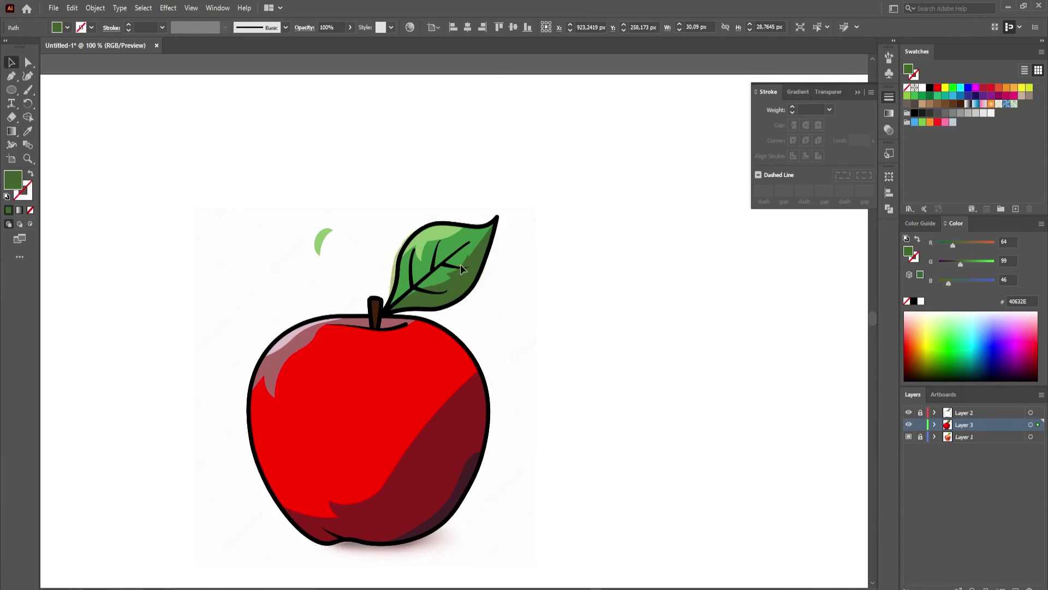
{"action": "left_click_drag", "start_coordinate": [462, 263], "coordinate": [480, 264]}
{"action": "left_click", "coordinate": [574, 274]}
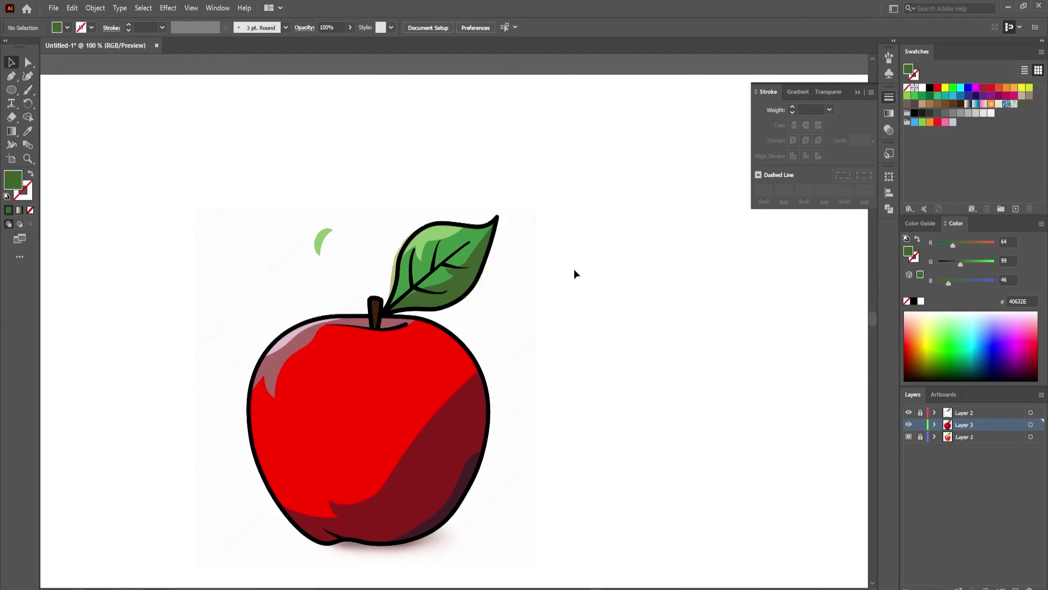
Delete the spare light green crescent.
{"action": "left_click", "coordinate": [451, 277]}
{"action": "left_click", "coordinate": [323, 242]}
{"action": "key", "text": "Delete"}
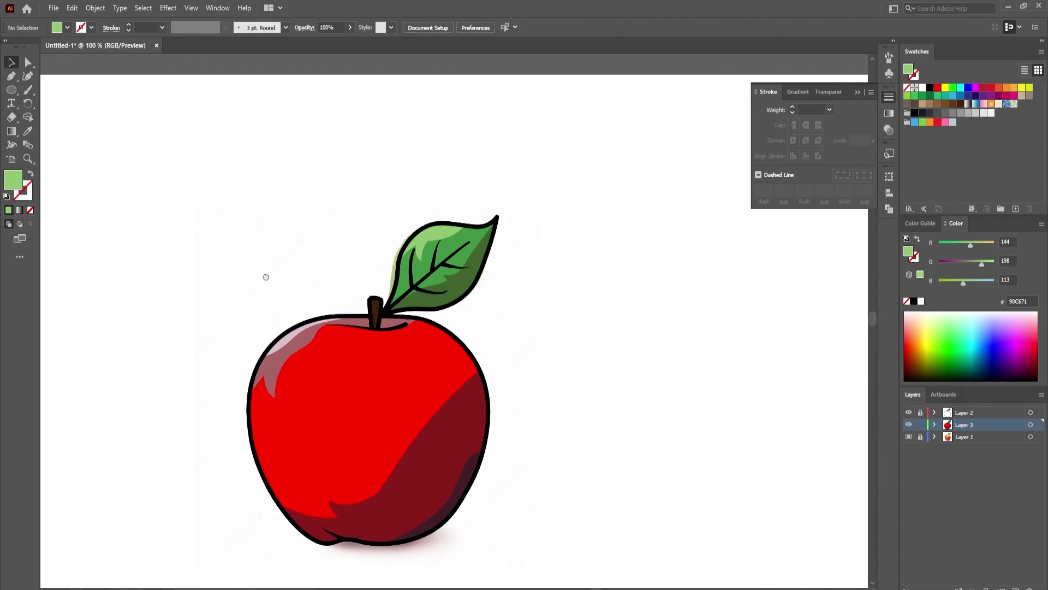
Colour the small 15 × 10 px ellipse the apple's red and move it onto the apple.
{"action": "left_click_drag", "start_coordinate": [266, 277], "coordinate": [288, 213]}
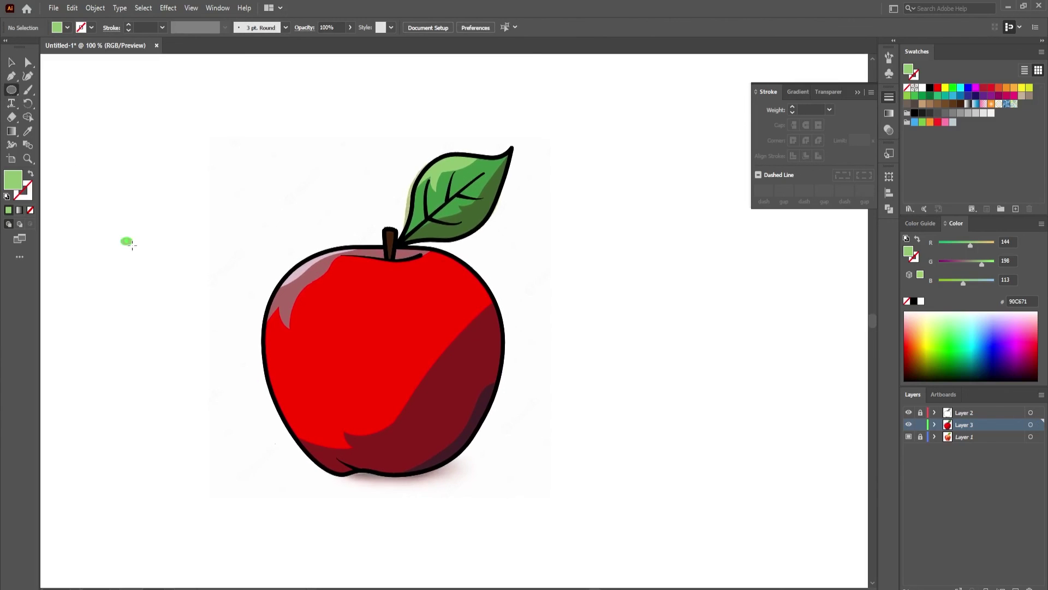
{"action": "key", "text": "i"}
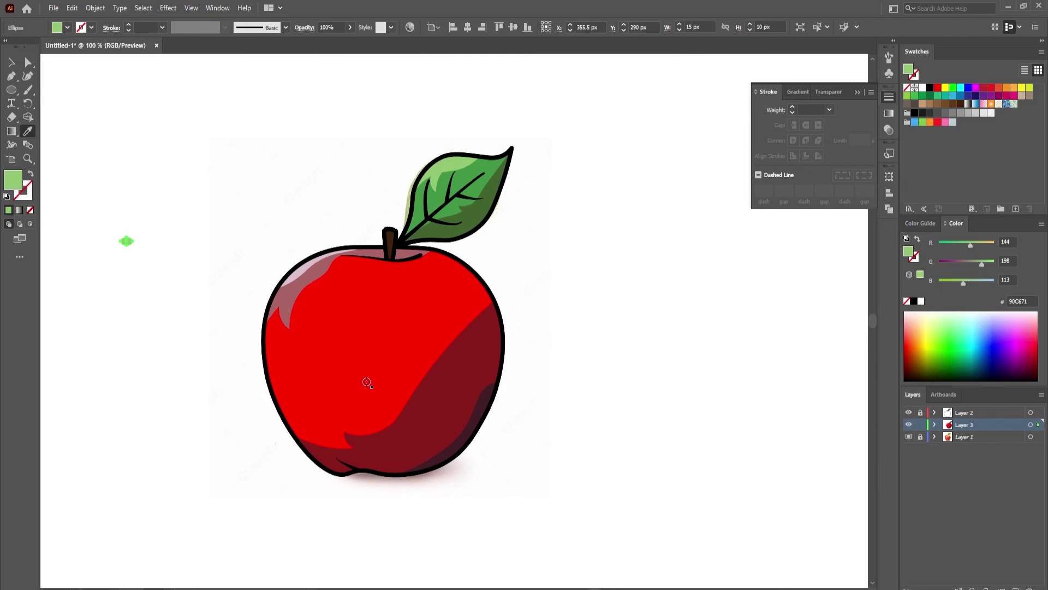
{"action": "left_click", "coordinate": [367, 382]}
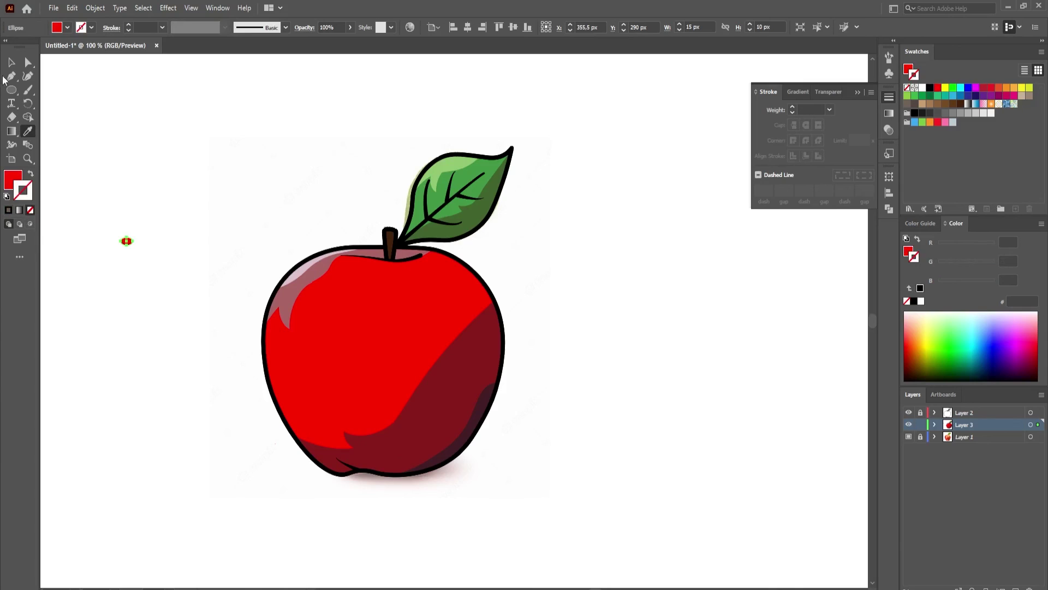
{"action": "left_click", "coordinate": [11, 62]}
{"action": "mouse_move", "coordinate": [126, 241]}
{"action": "left_mouse_down"}
{"action": "mouse_move", "coordinate": [426, 438]}
{"action": "mouse_move", "coordinate": [480, 342]}
{"action": "mouse_move", "coordinate": [335, 284]}
{"action": "left_mouse_up"}
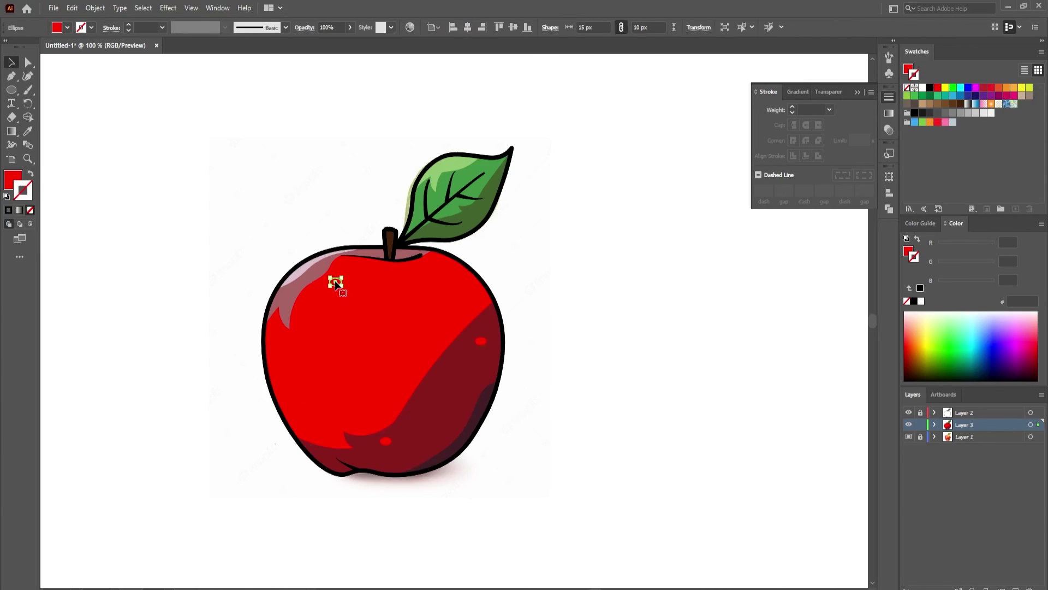
Recolour the dot on the apple's upper left a mauve highlight shade.
{"action": "left_click", "coordinate": [28, 131]}
{"action": "left_click", "coordinate": [300, 276]}
{"action": "key", "text": "v"}
{"action": "left_click", "coordinate": [248, 259]}
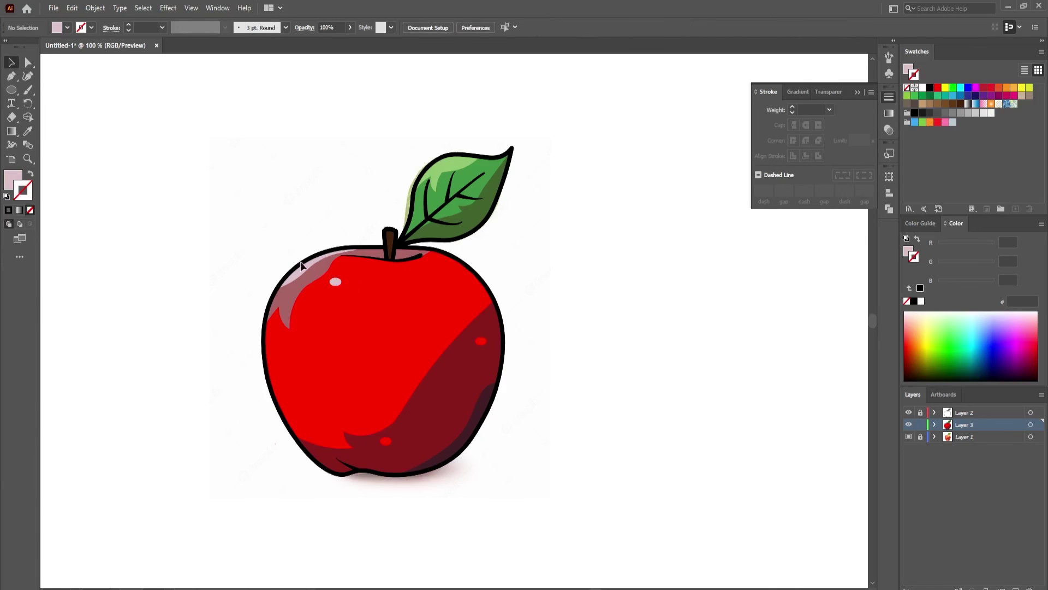
{"action": "left_click", "coordinate": [336, 283]}
{"action": "key", "text": "i"}
{"action": "left_click", "coordinate": [331, 256]}
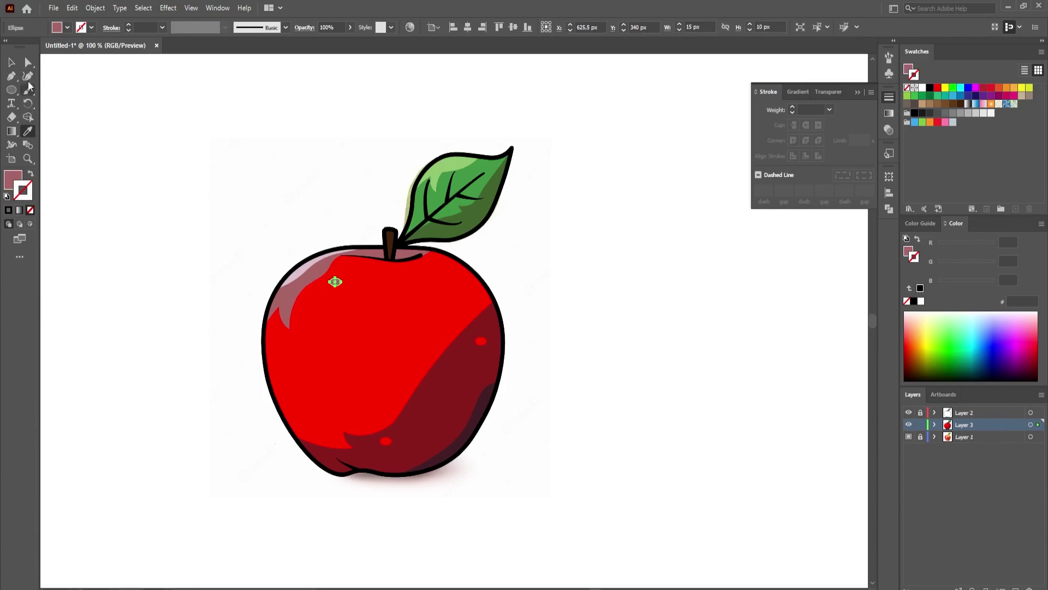
{"action": "key", "text": "v"}
Delete the stray red dot.
{"action": "key", "text": "ctrl+shift+a"}
{"action": "left_click", "coordinate": [479, 338]}
{"action": "key", "text": "Delete"}
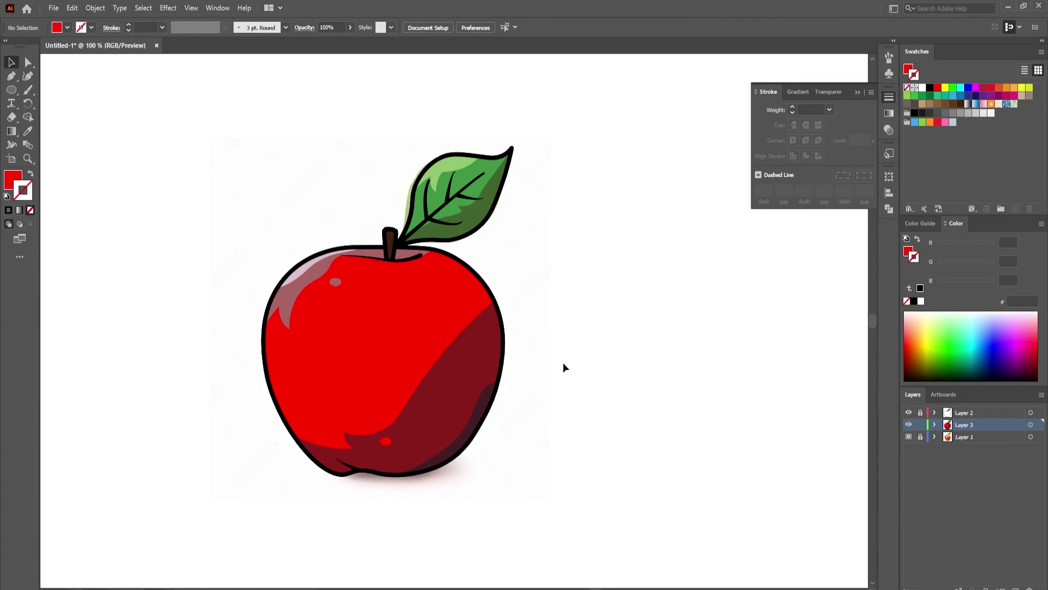
Enable Overprint Preview and give the 1364 × 769 px background rectangle a flat E24747 fill.
{"action": "key", "text": "ctrl+alt+shift+y"}
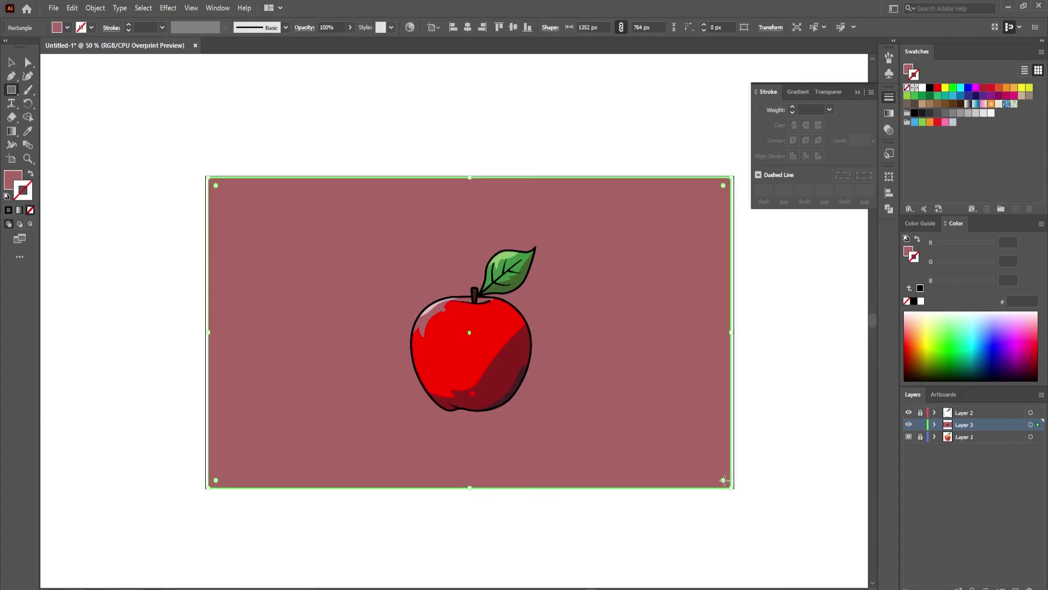
{"action": "left_click", "coordinate": [27, 131]}
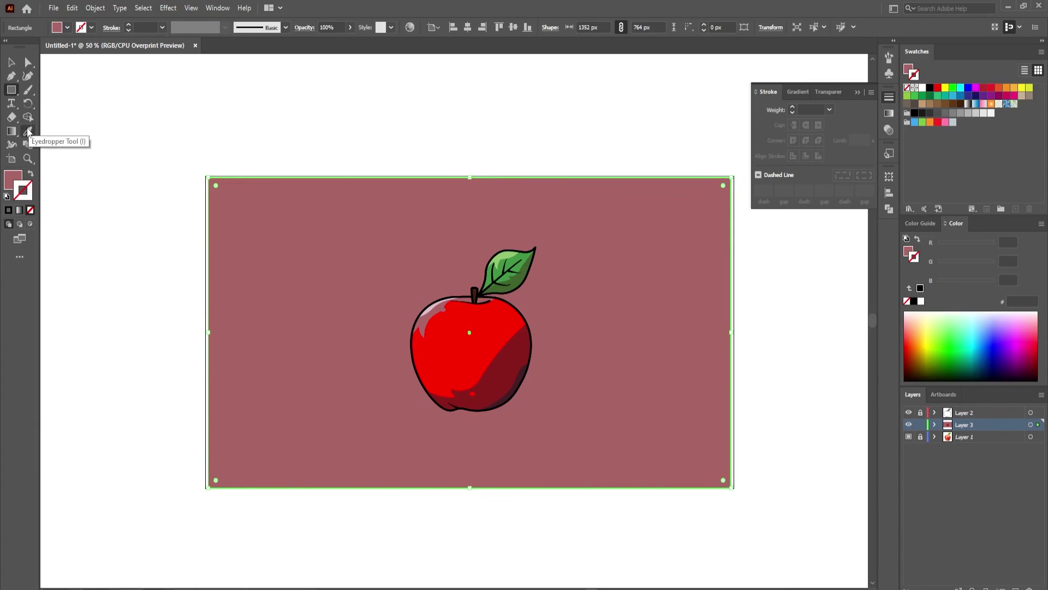
{"action": "left_click", "coordinate": [449, 358]}
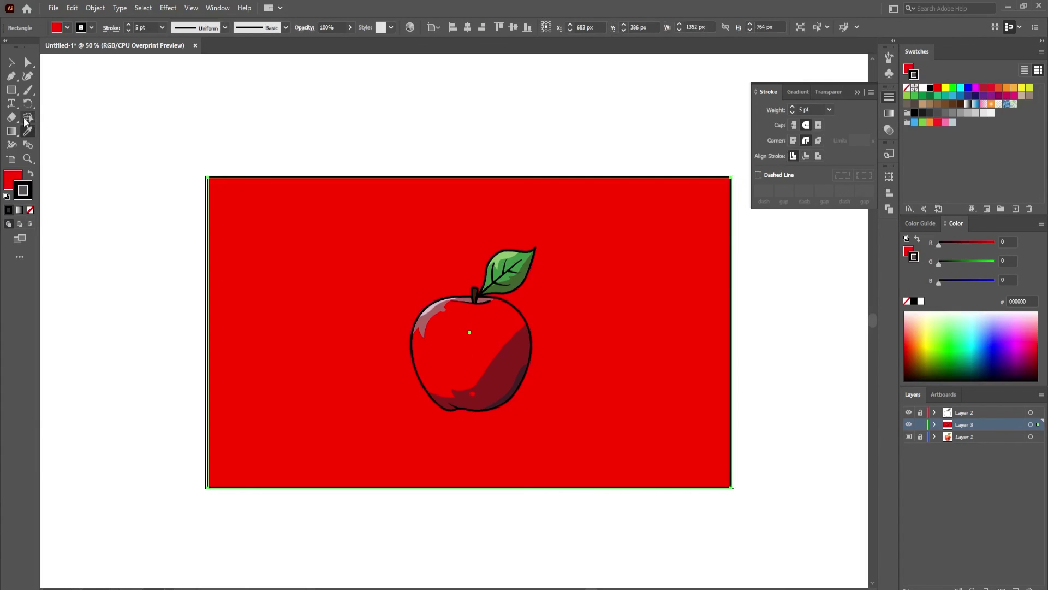
{"action": "left_click", "coordinate": [10, 62]}
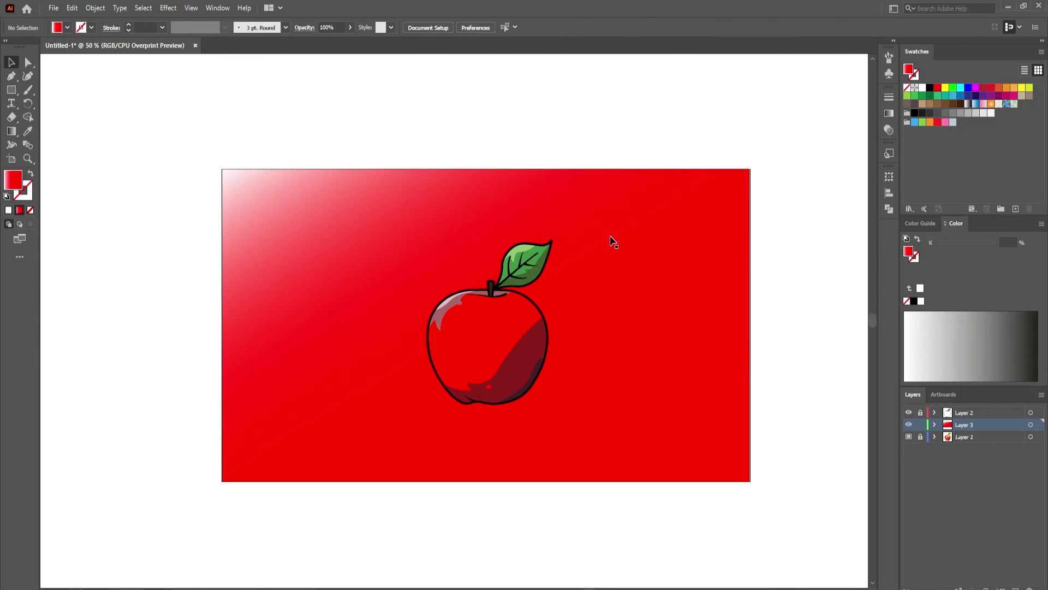
{"action": "left_click", "coordinate": [612, 240]}
{"action": "double_click", "coordinate": [25, 194]}
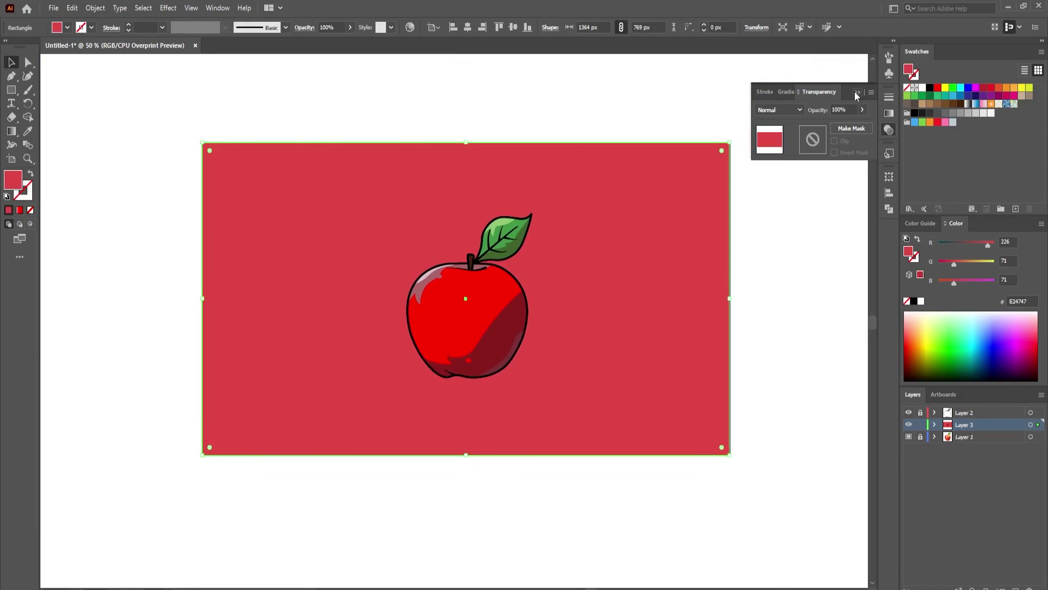
{"action": "left_click", "coordinate": [855, 94]}
{"action": "left_click", "coordinate": [854, 91]}
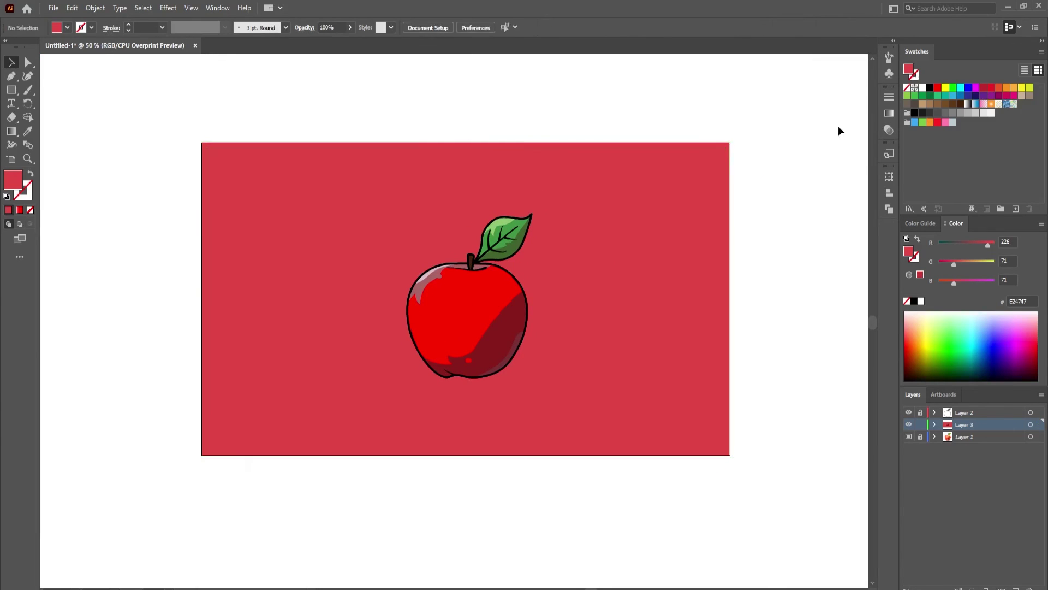